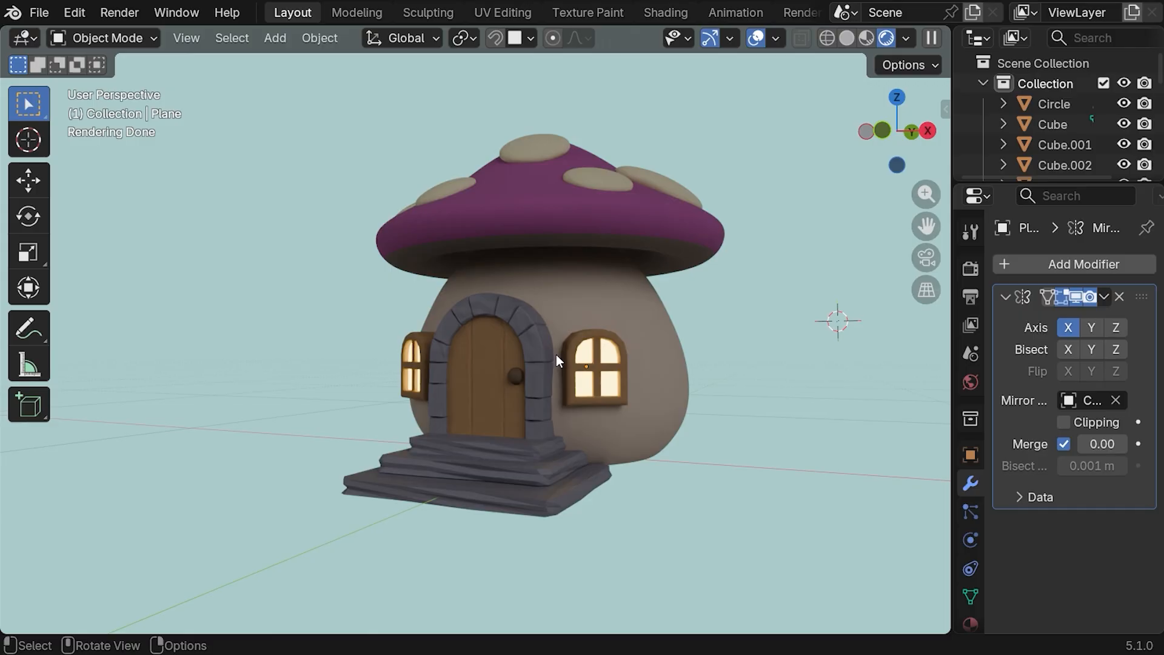
- In front view, place the 3D cursor in the empty space beside the house's left window and switch to solid shading
key("KP_1")
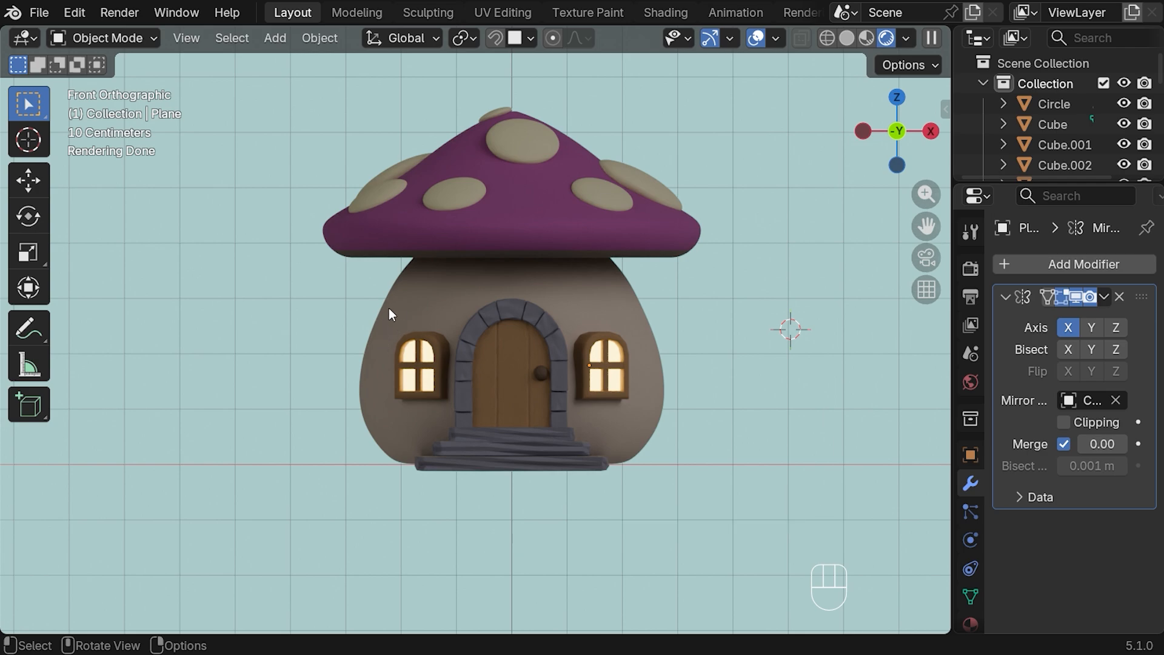
key("shift")
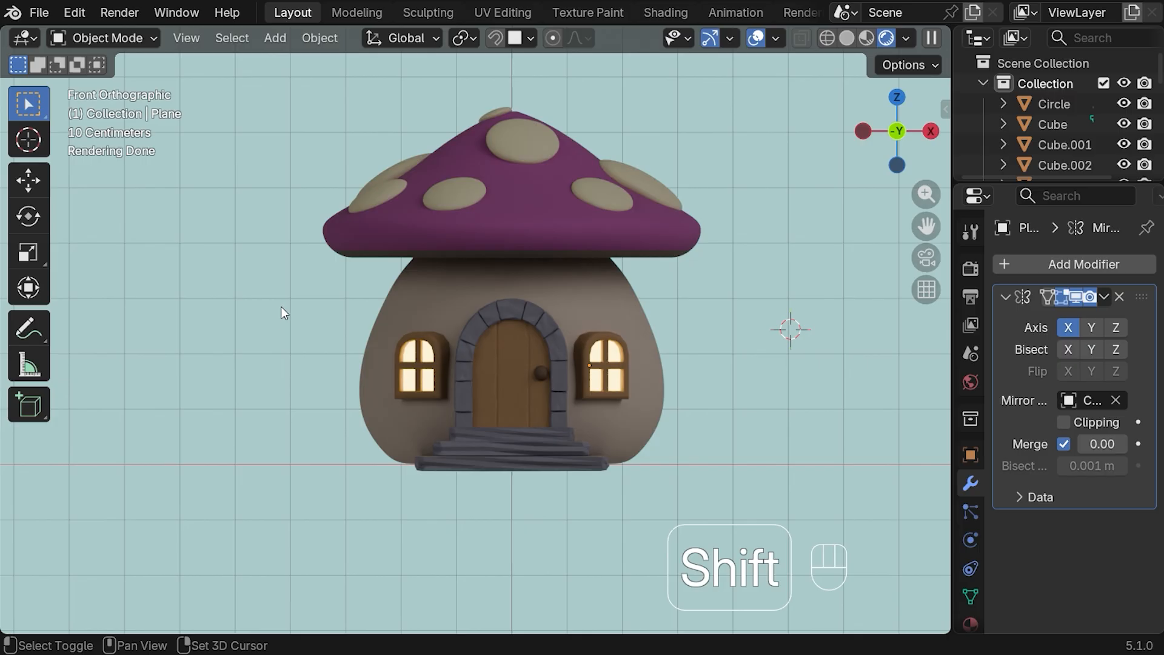
right_click(283, 312, "shift")
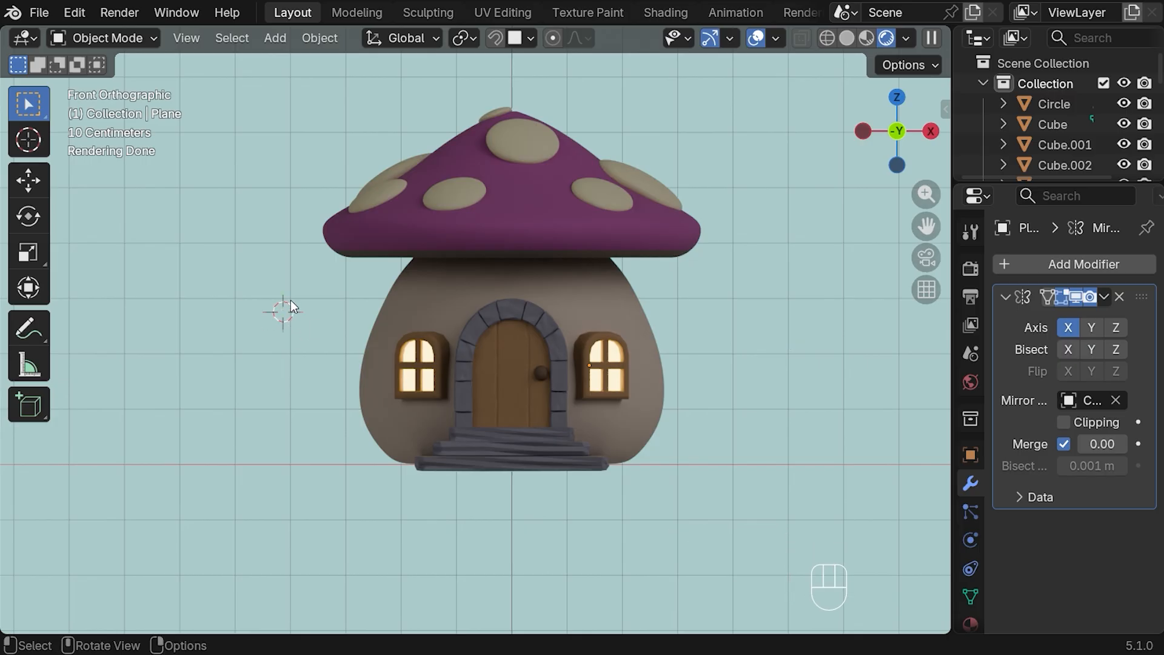
left_click(848, 38)
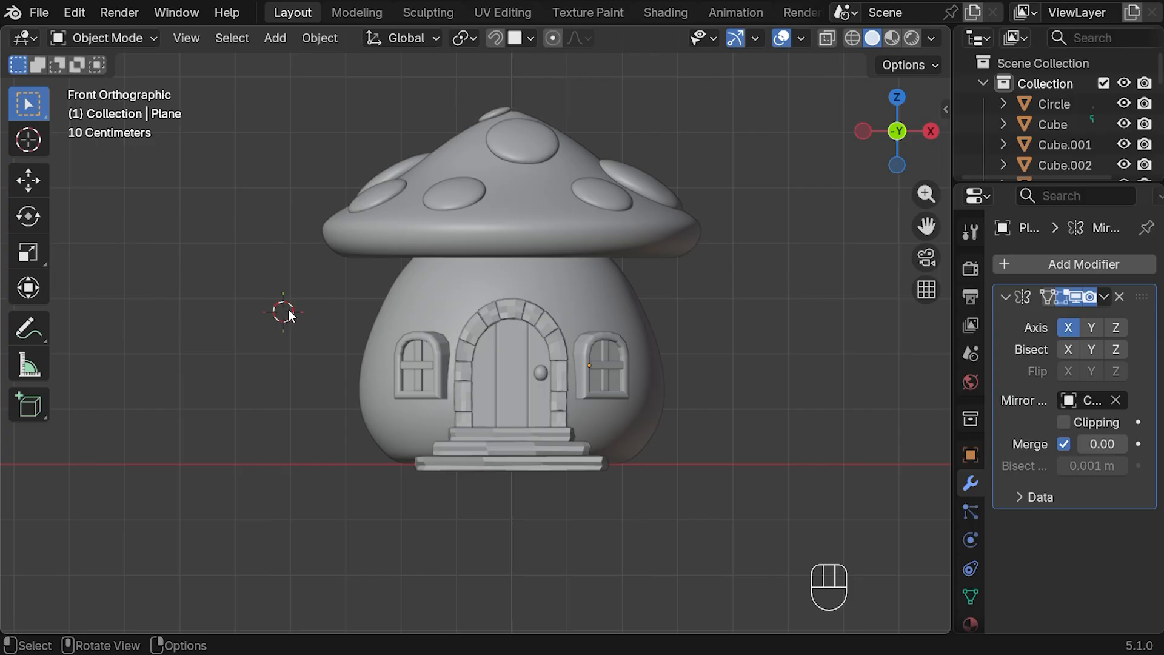
- Add a six-sided cylinder mesh at the 3D cursor
middle_click_drag(288, 315, 414, 324, "shift")
key("shift+a")
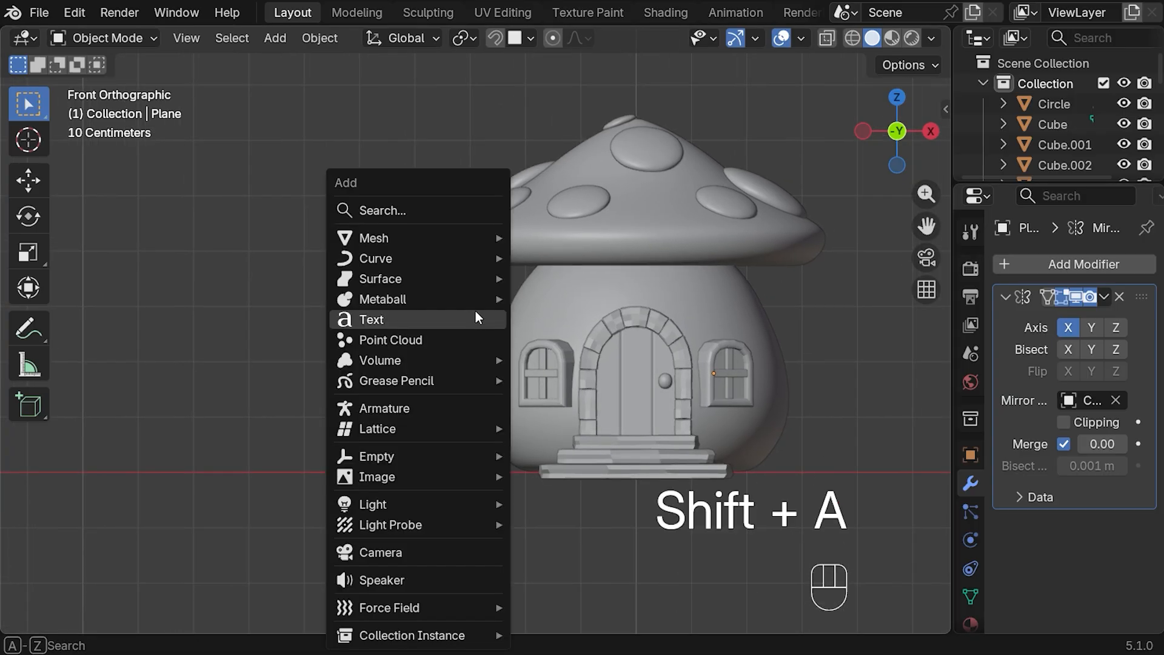
mouse_move(474, 236)
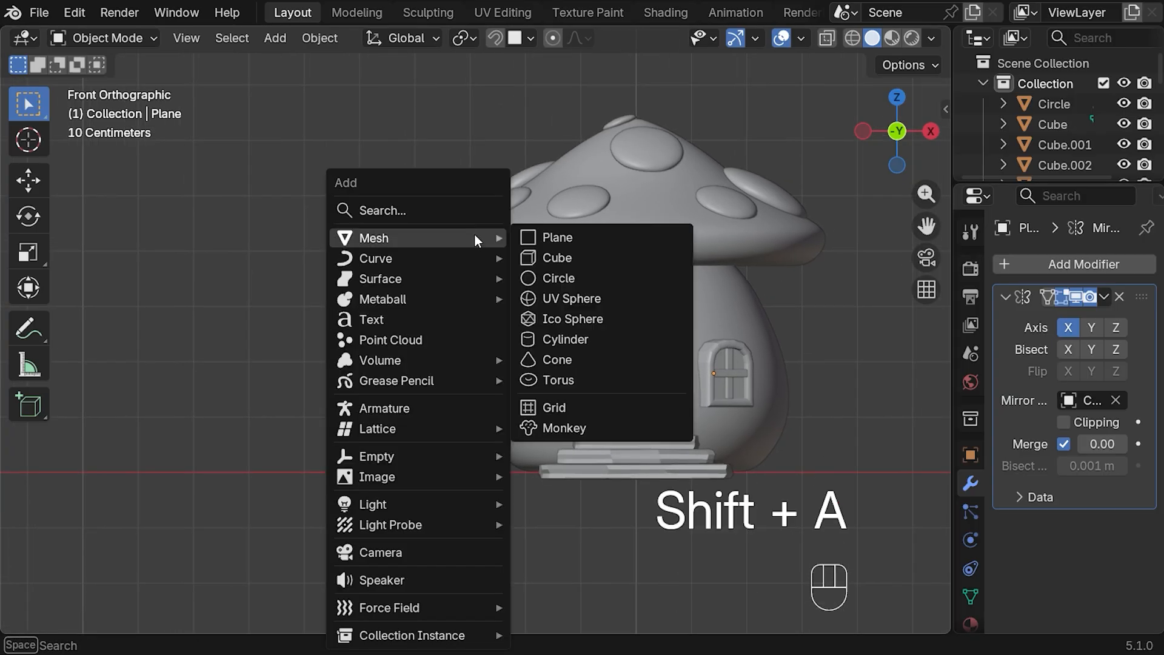
left_click(572, 342)
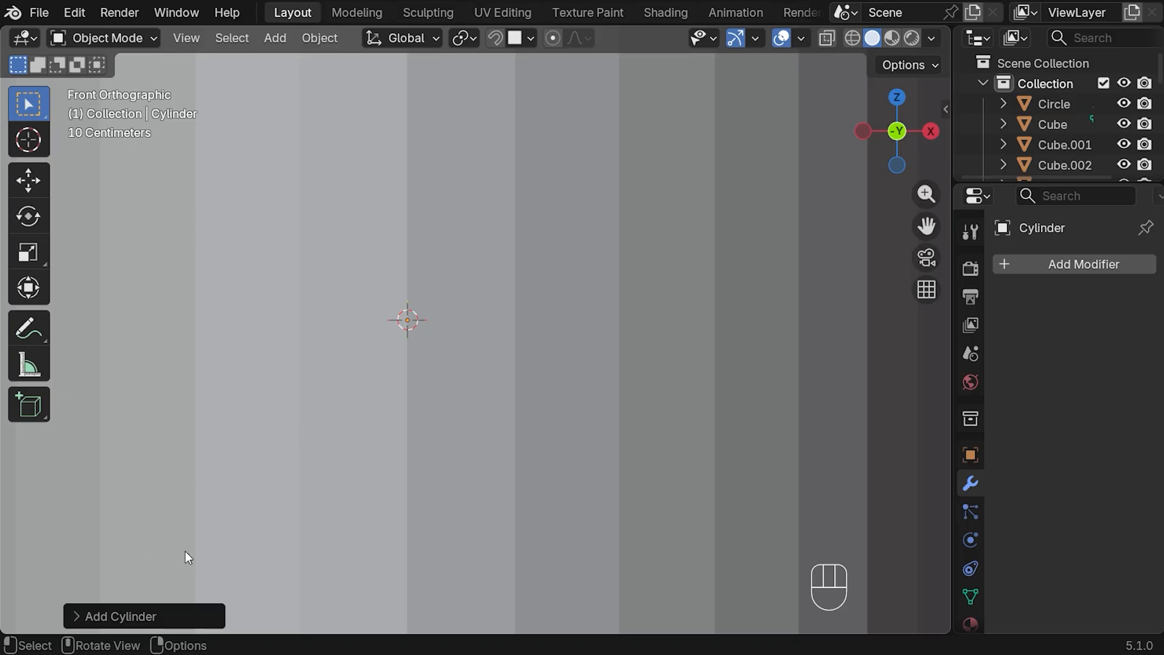
left_click(93, 616)
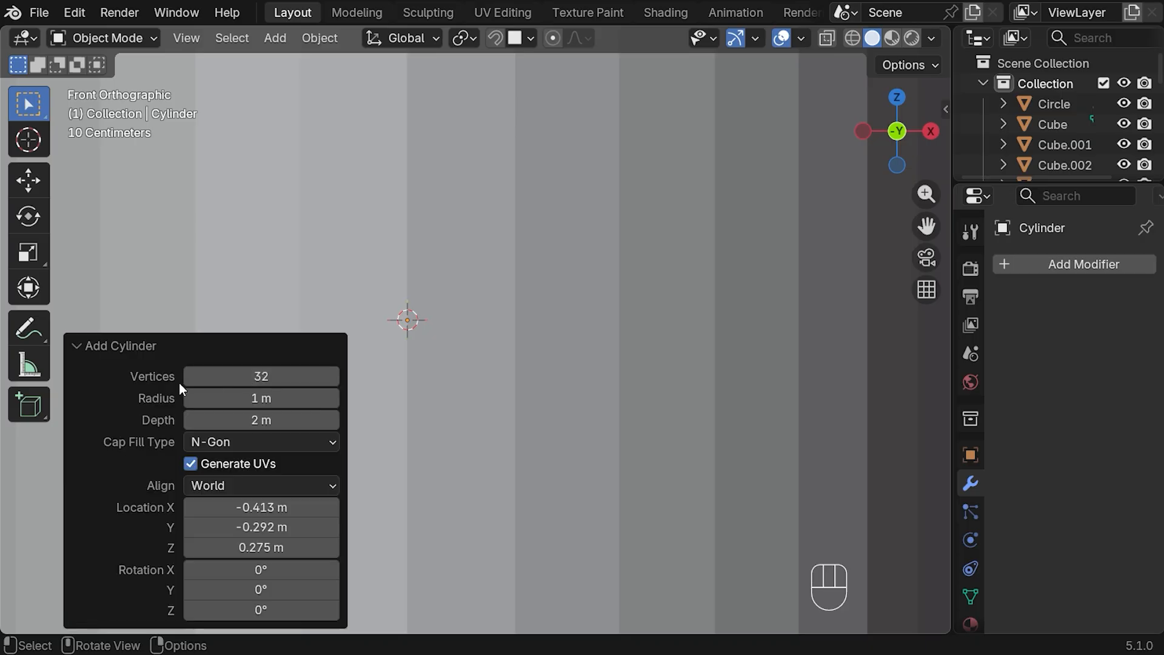
left_click(289, 379)
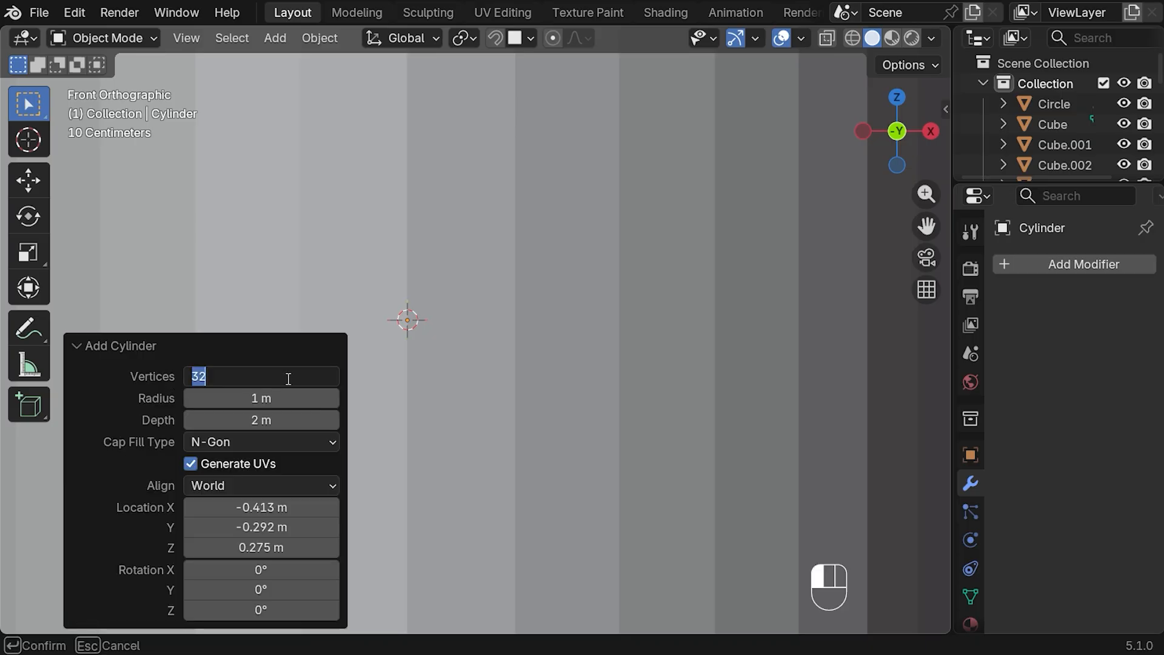
type("4")
key("Return")
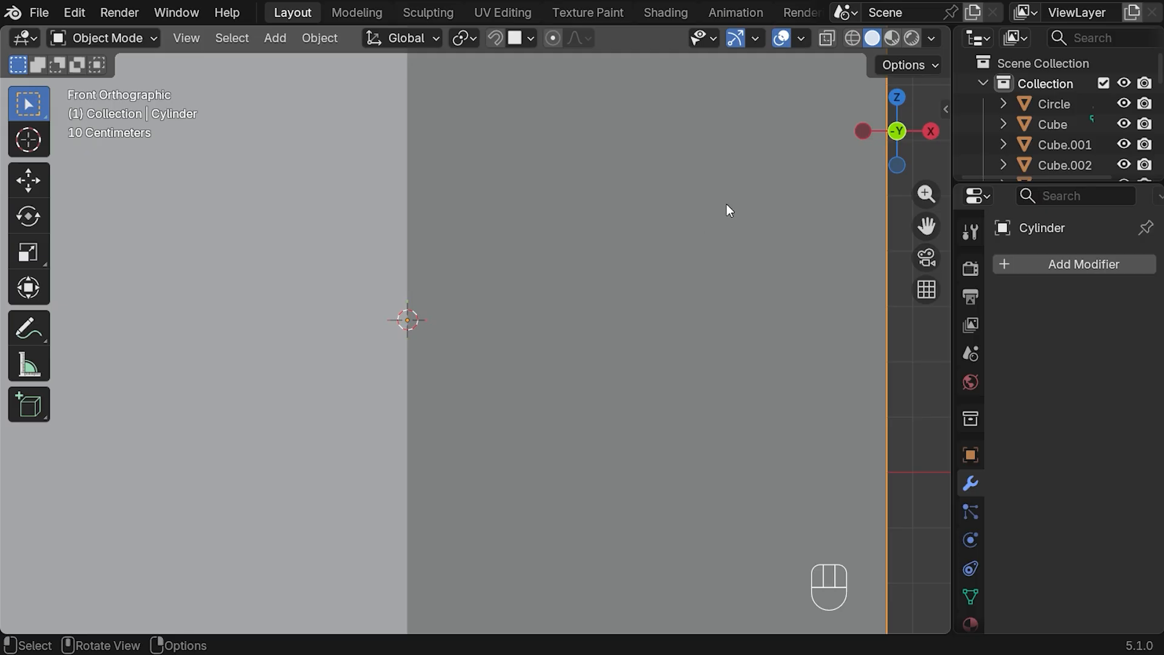
- Scale the new cylinder down to about 0.038 and apply its scale
key("s")
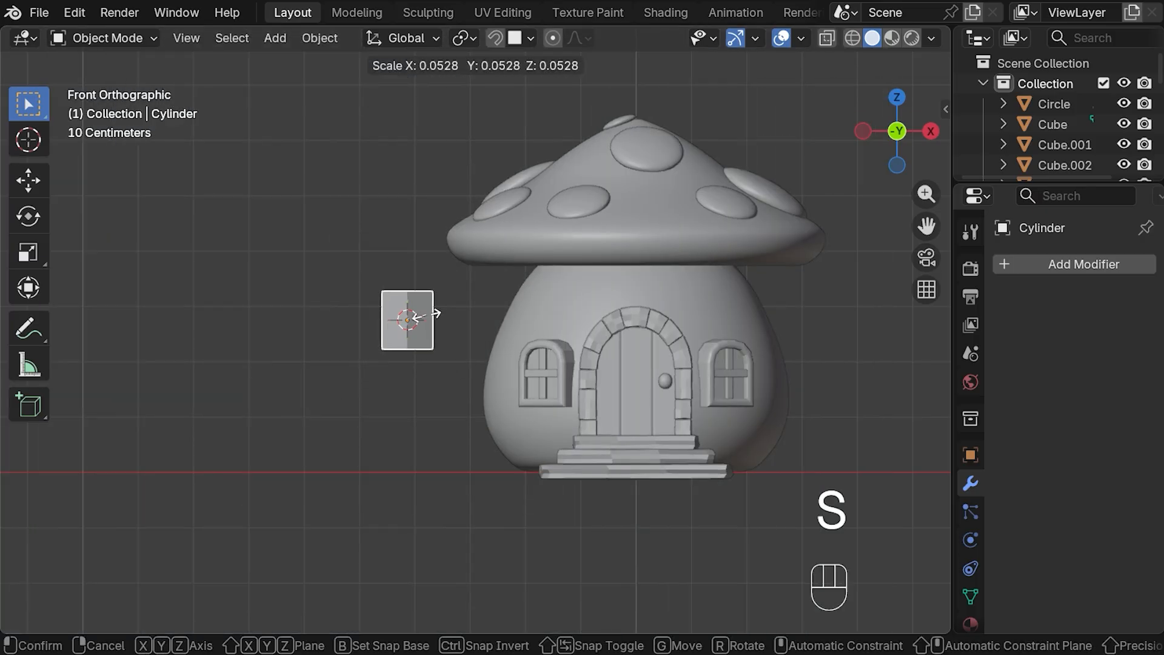
left_click(432, 322)
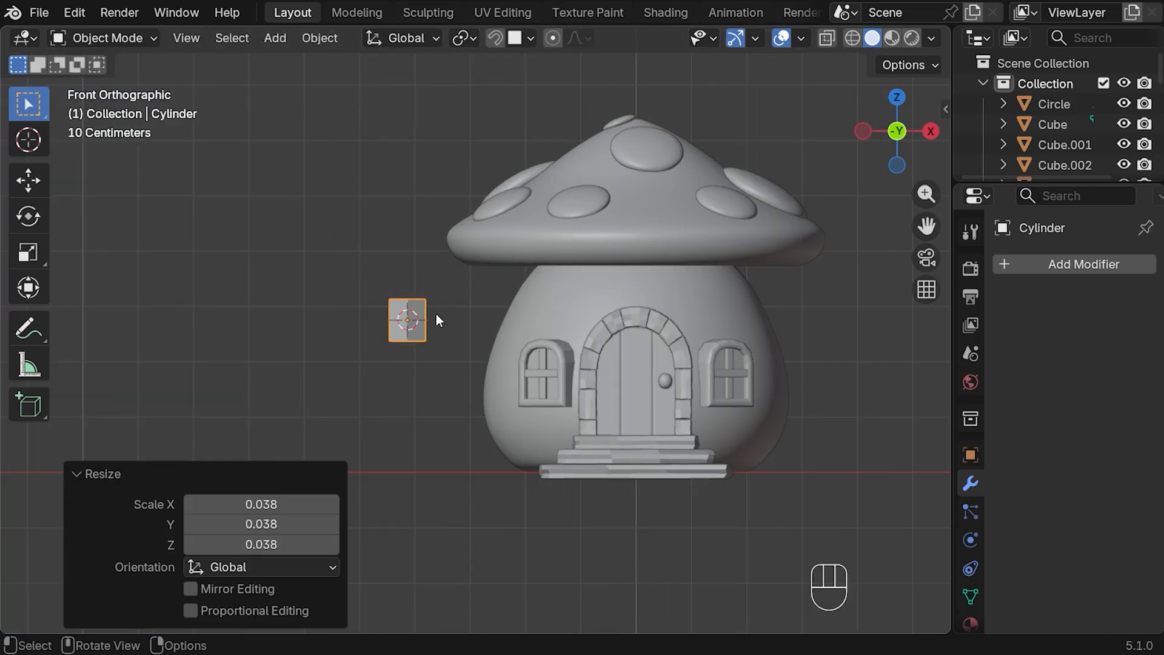
mouse_move(438, 312)
middle_mouse_down()
mouse_move(541, 353)
mouse_move(413, 387)
mouse_move(400, 338)
mouse_move(427, 318)
middle_mouse_up()
key("KP_1")
key("ctrl+a")
left_click(405, 343)
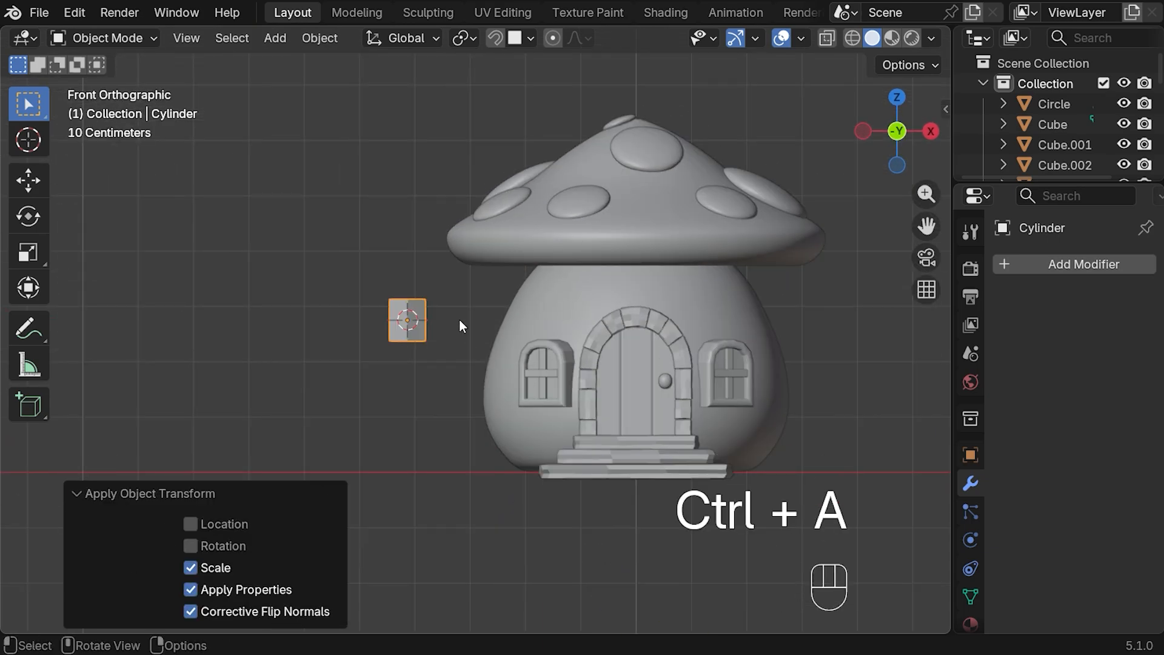
- In Edit Mode with X-ray on, scale the cylinder's bottom ring of vertices to about 0.858
key("Tab")
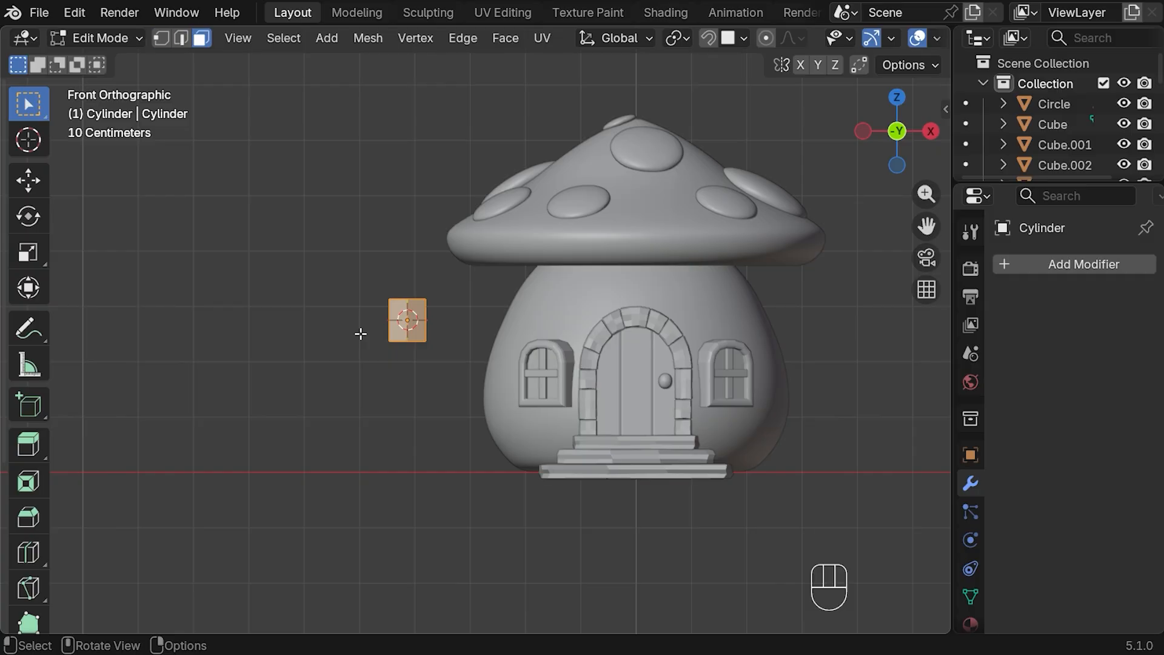
key("1")
key("a")
scroll(876, 46, "down", 5)
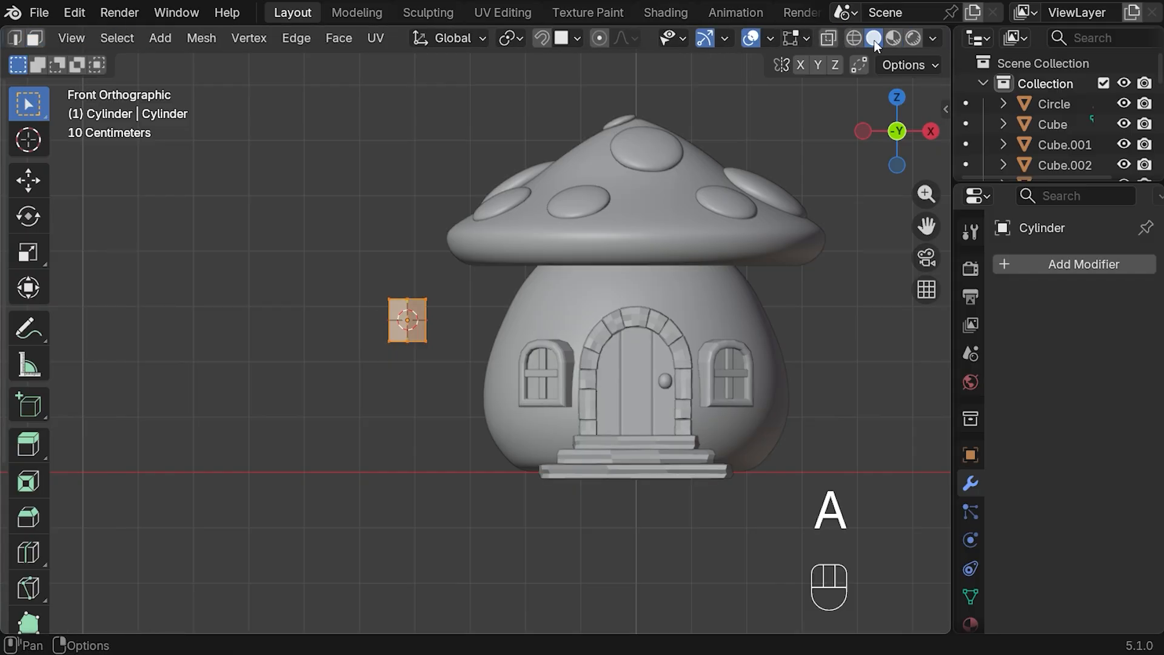
key("alt+z")
key("alt+z")
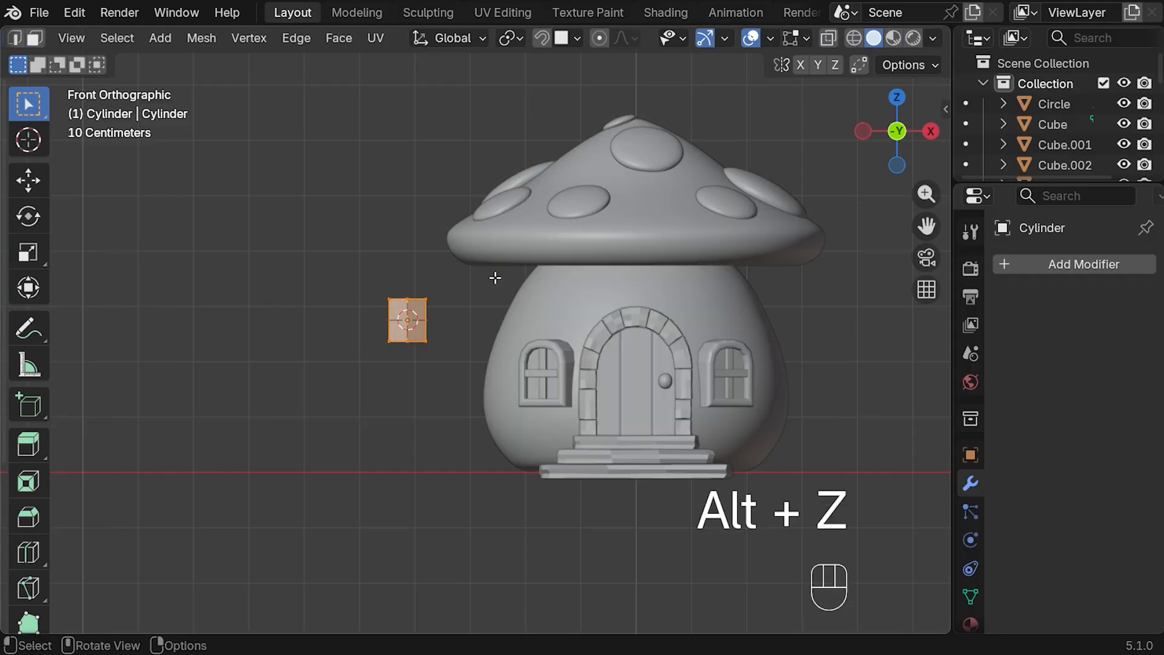
key("alt+z")
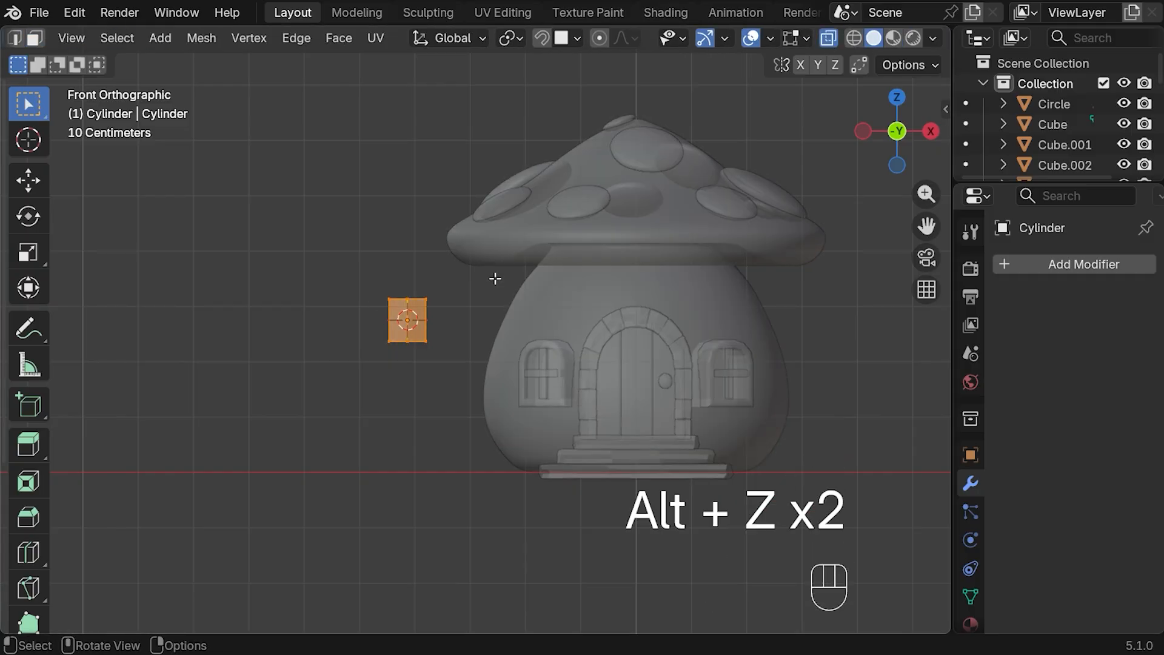
left_click(354, 328)
left_click_drag(362, 332, 453, 353)
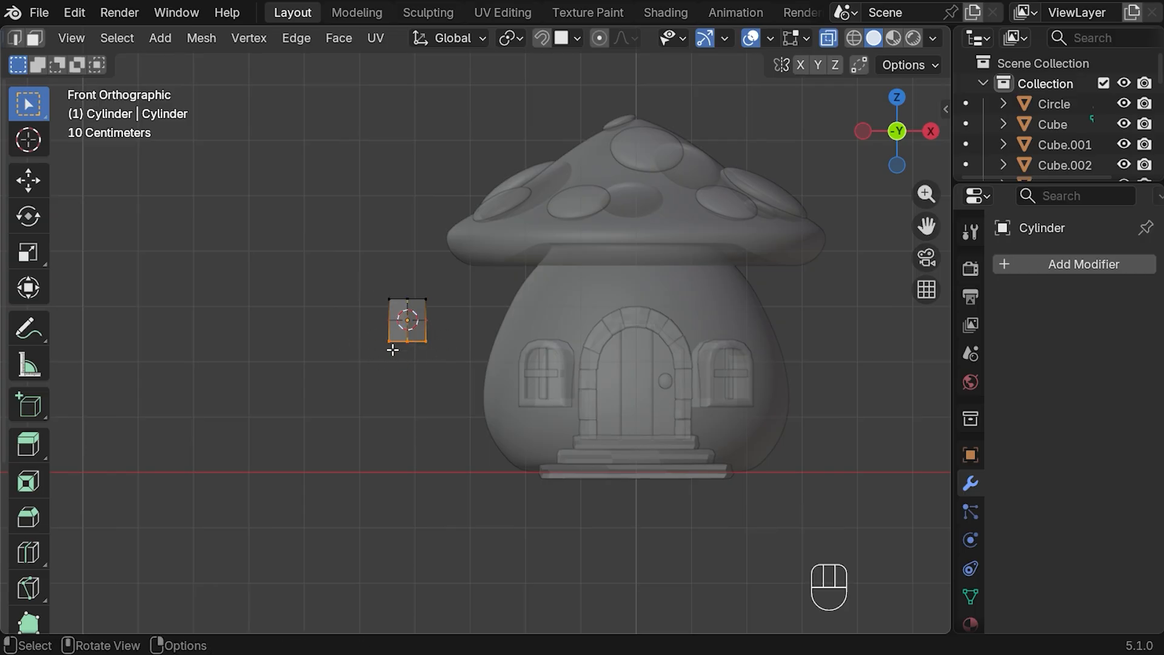
key("s")
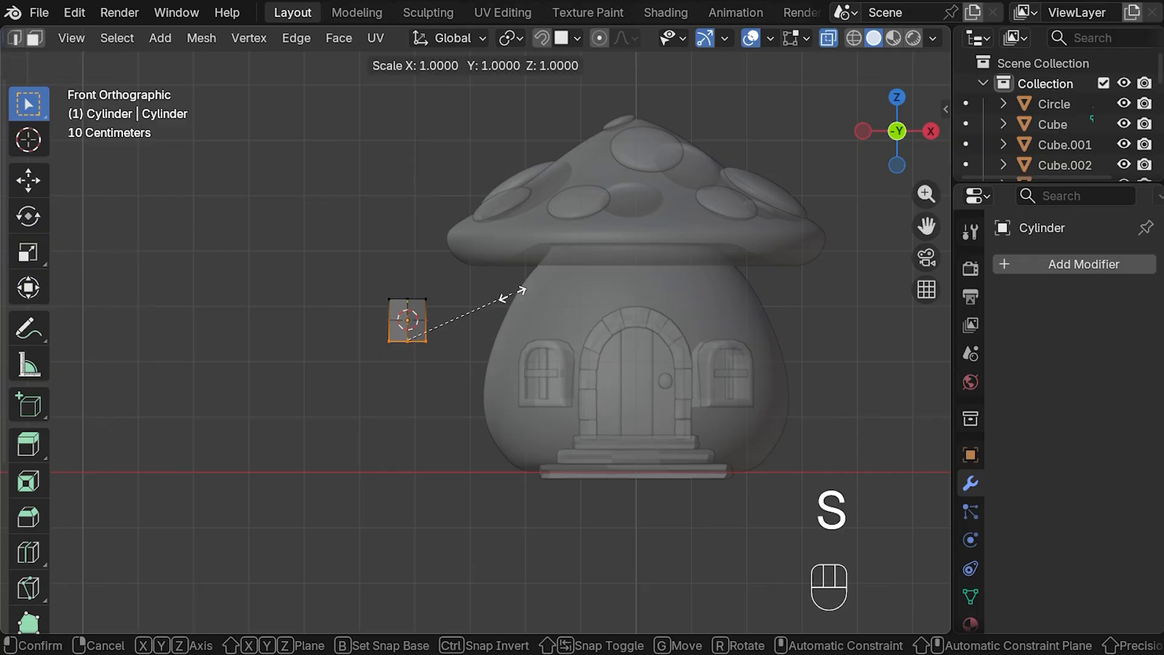
left_click(498, 297)
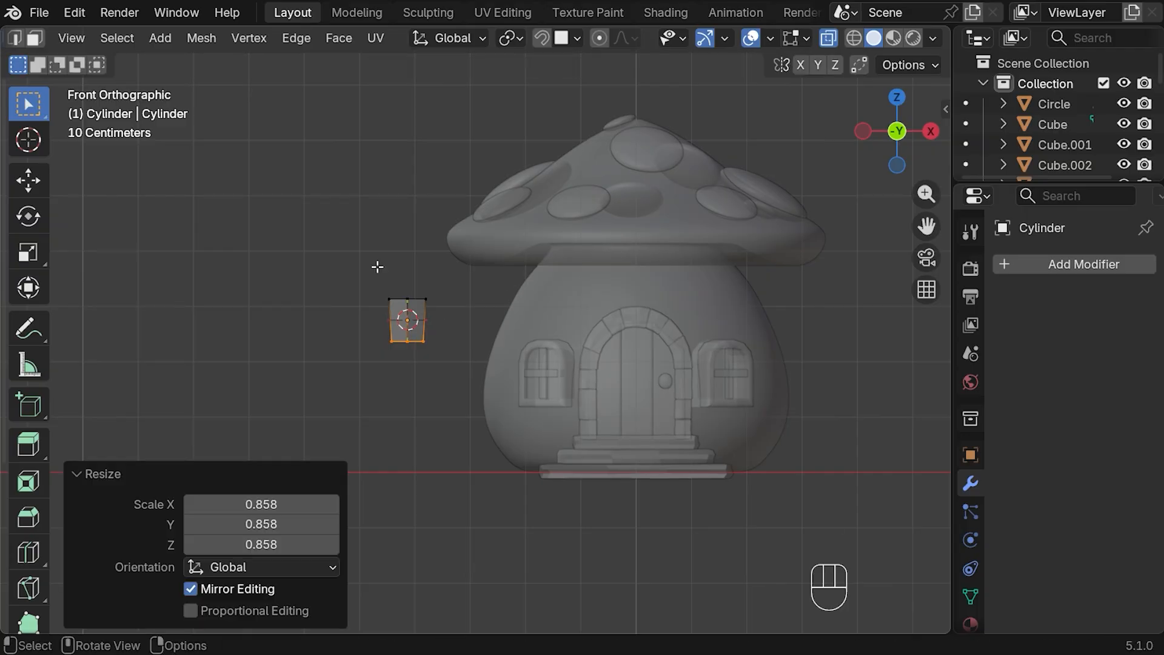
- Scale the cylinder's top ring of vertices to about 1.363 so the sides taper downward
left_click_drag(366, 281, 469, 321)
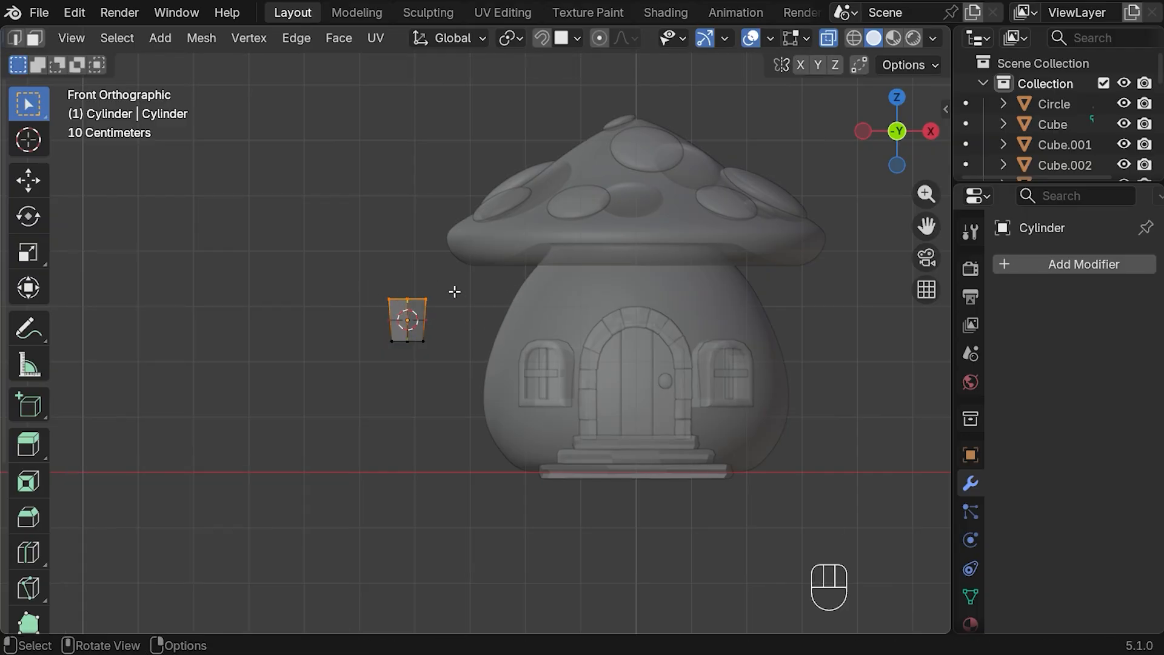
key("s")
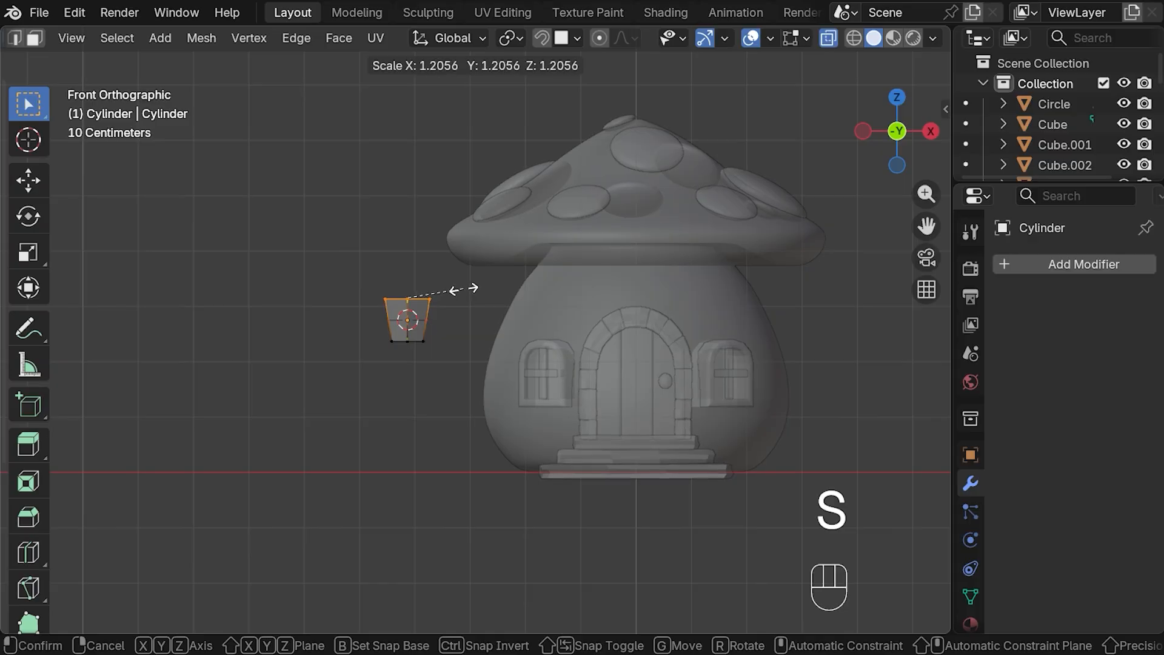
left_click(471, 286)
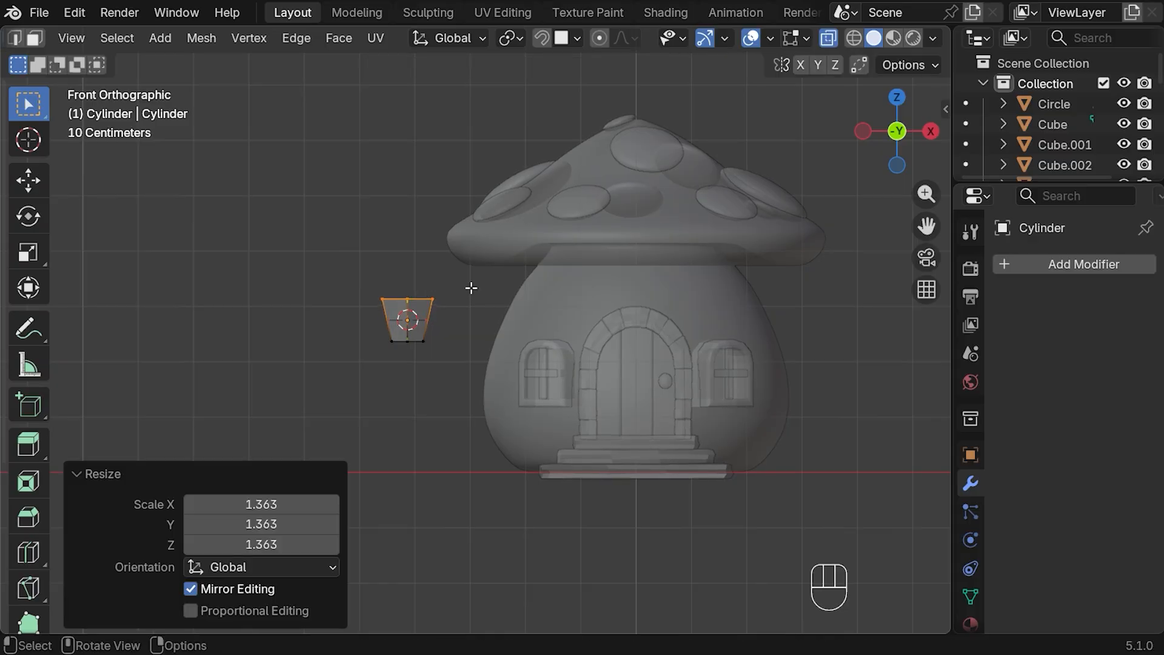
- Select only the side faces, inset them individually by about 0.0055 m, and turn off X-ray
key("3")
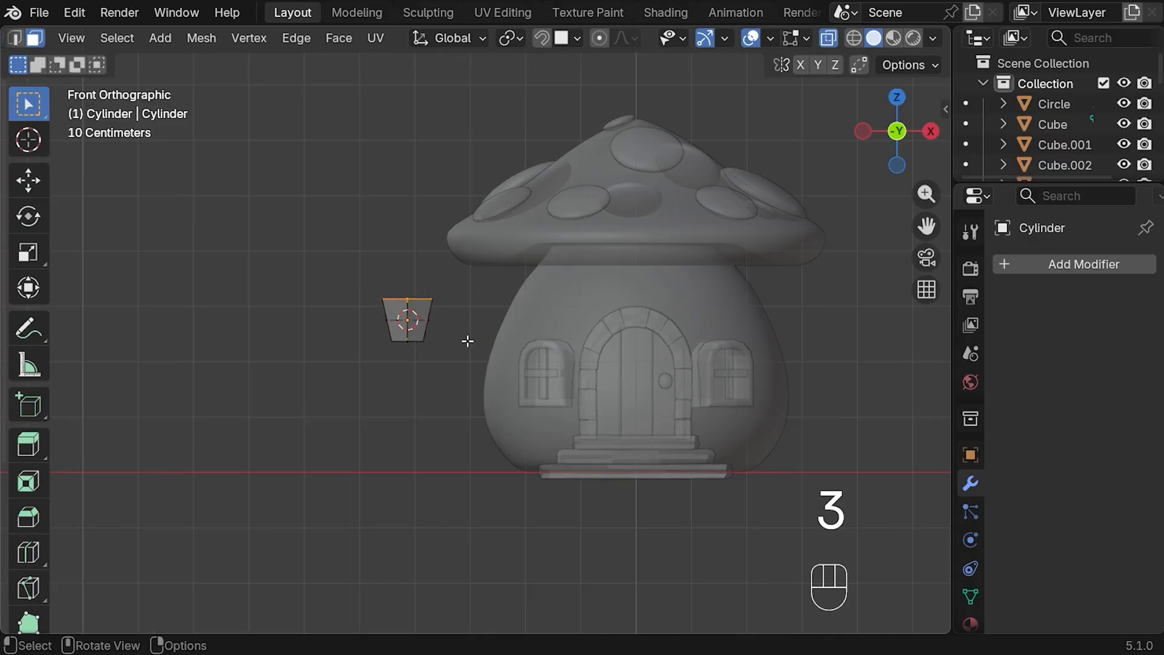
key("a")
middle_click_drag(465, 310, 461, 209)
left_click(416, 292, "shift")
middle_click_drag(450, 255, 442, 411)
middle_click_drag(473, 354, 487, 291)
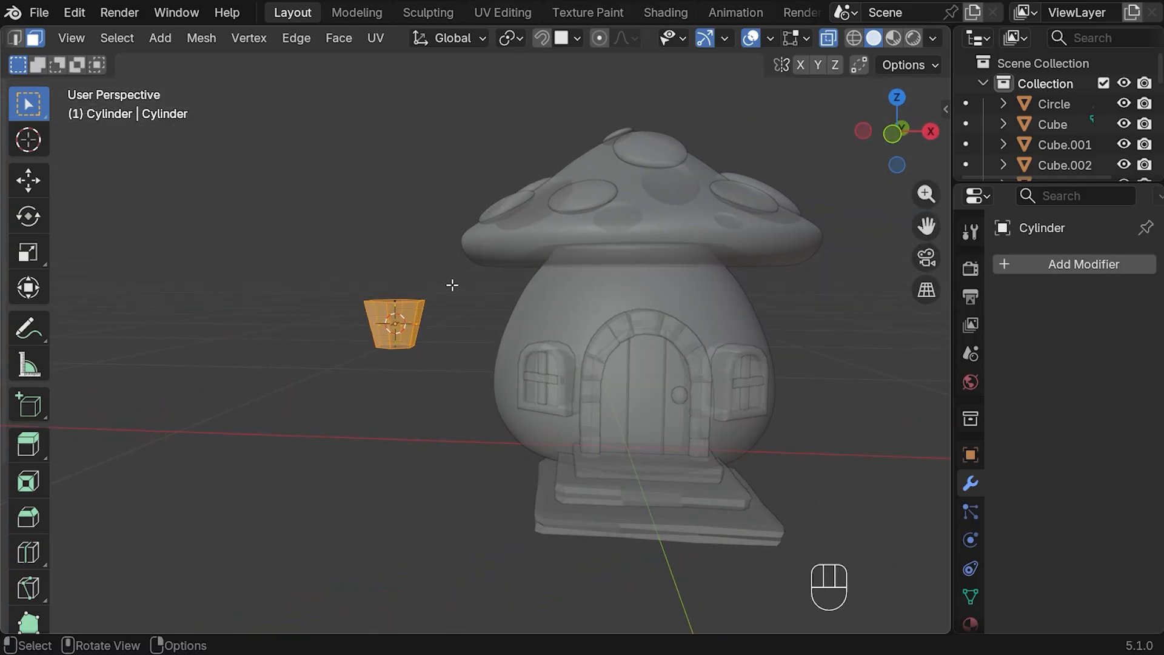
key("i")
key("i")
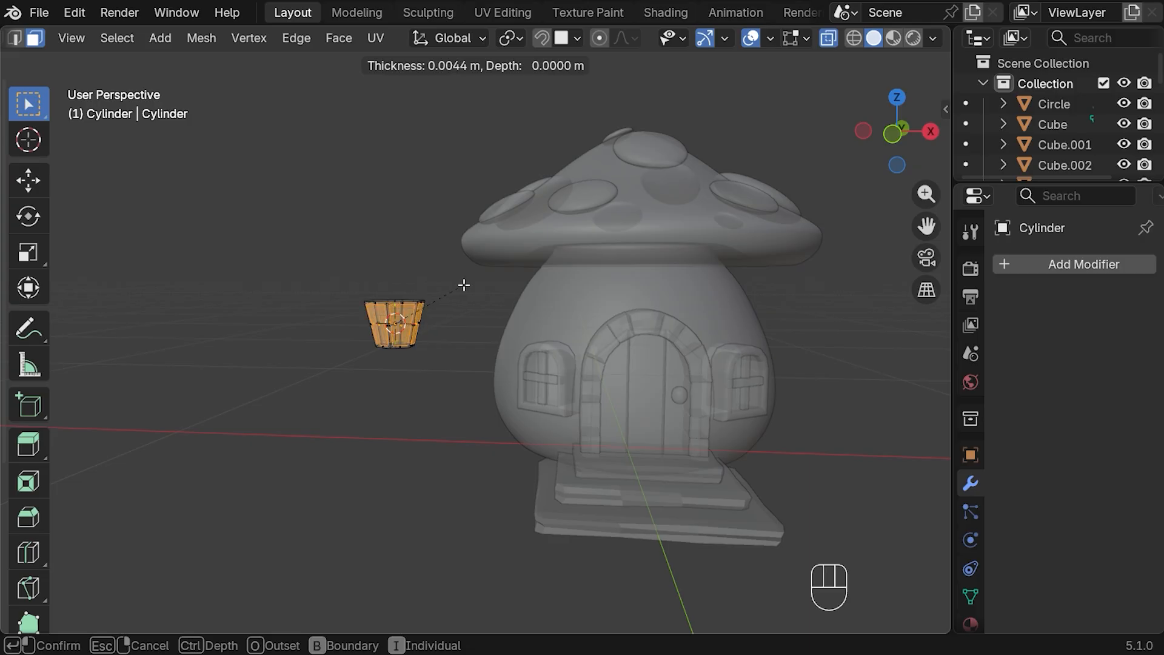
left_click(465, 287)
key("alt+z")
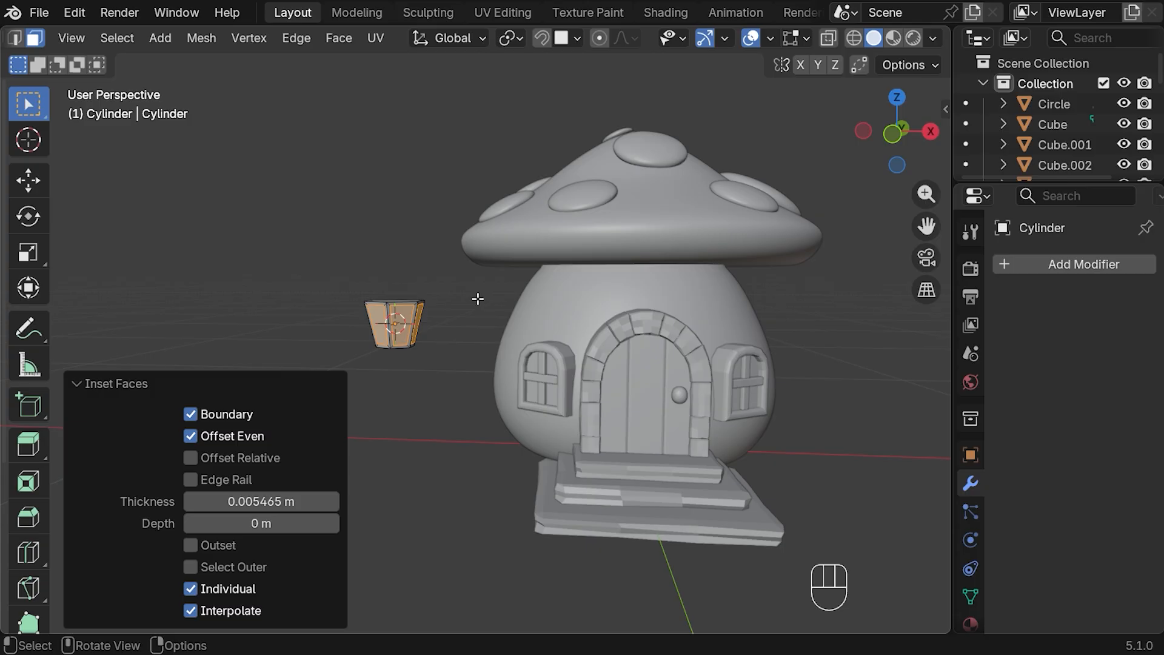
- Extrude the inset side panels inward along their normals by about 0.0074 m
scroll(463, 302, "up", 1)
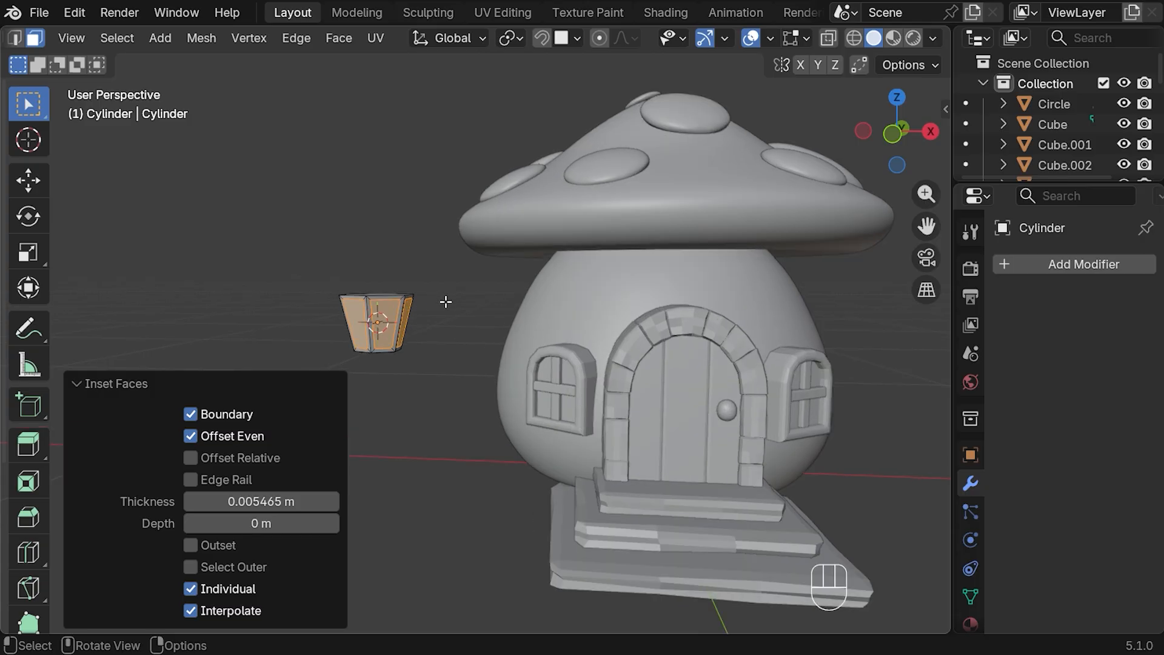
middle_click_drag(446, 302, 480, 360)
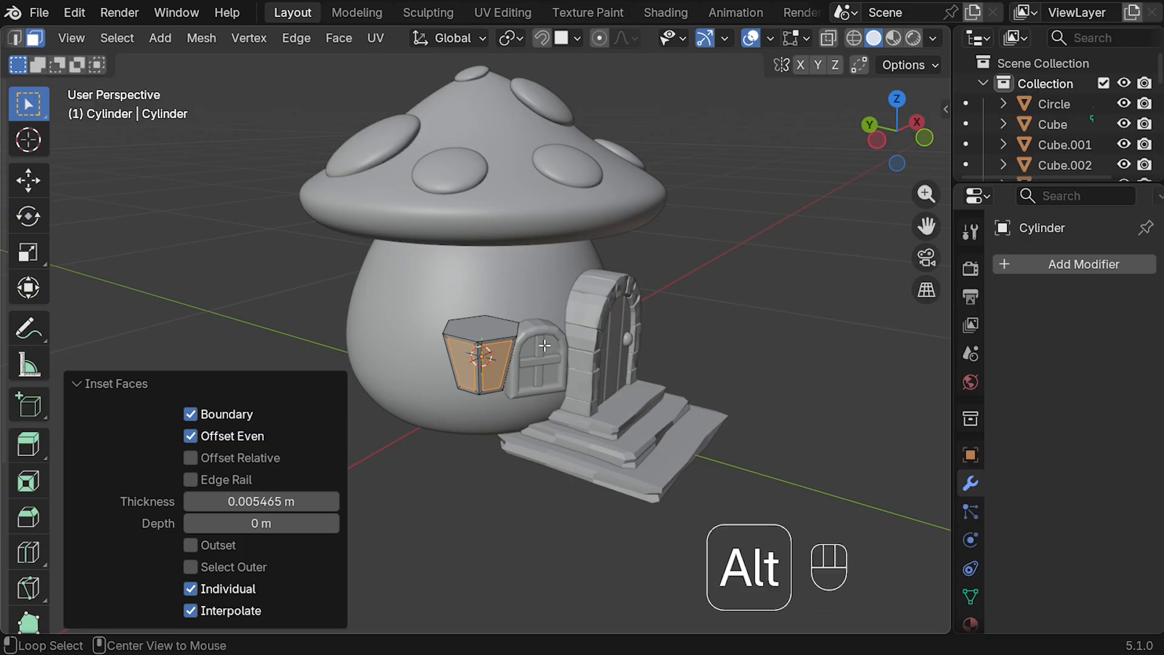
key("alt+e")
left_click(505, 366)
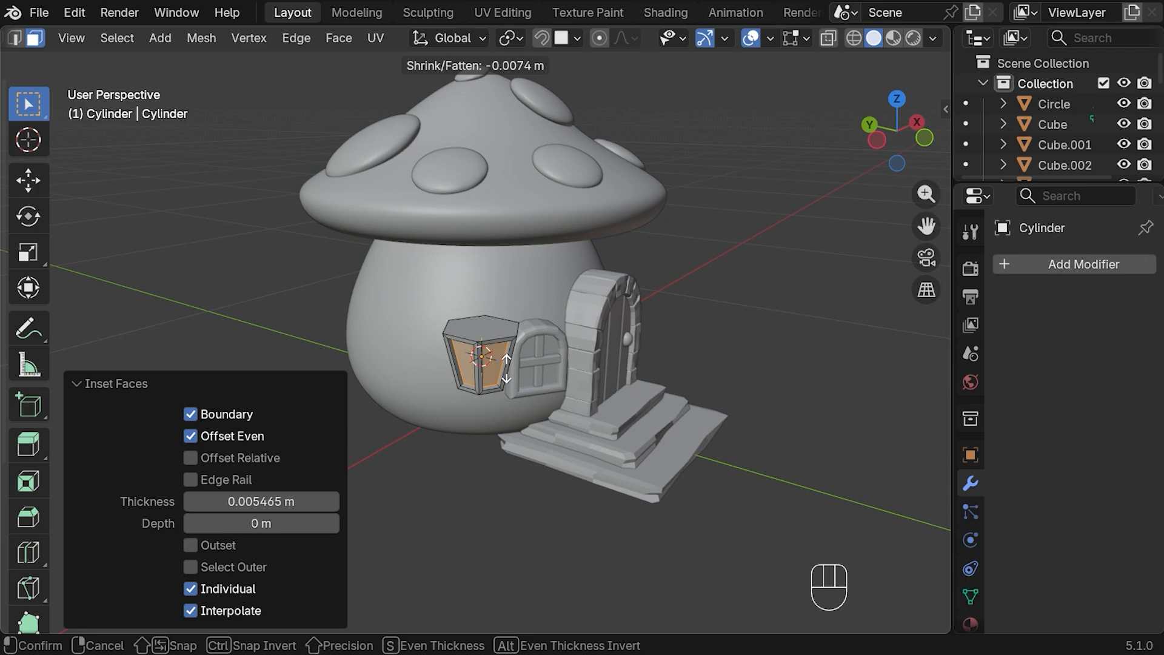
left_click(507, 368)
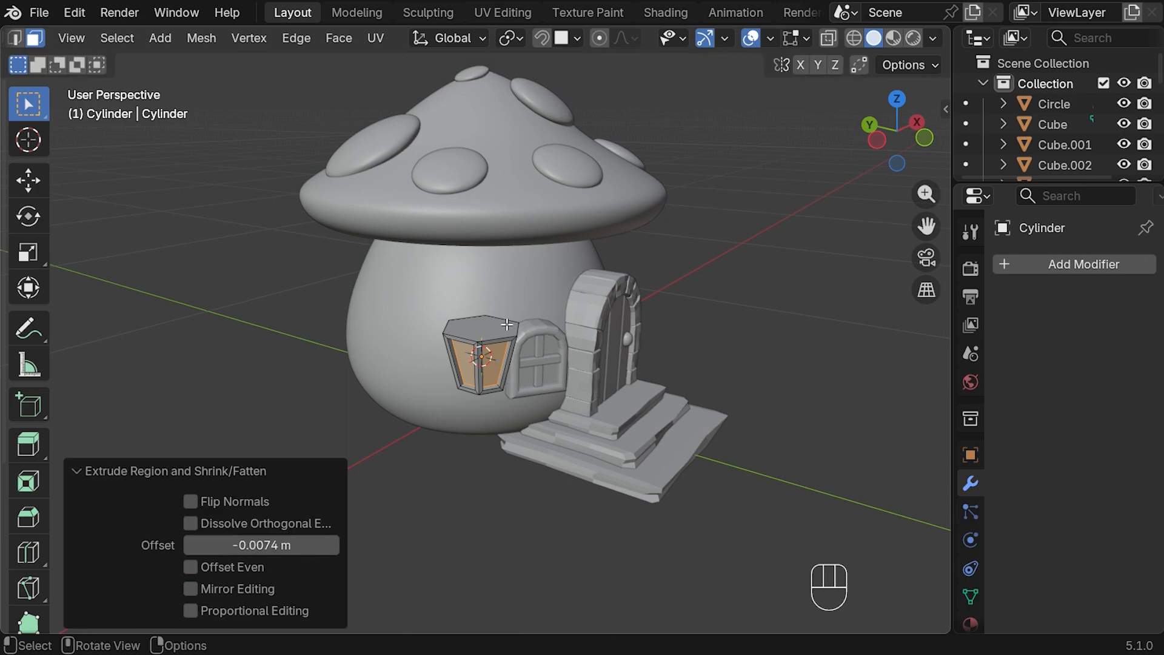
- Extrude the hexagonal top face in place and scale the new face outward to about 1.17
key("3")
left_click(481, 329)
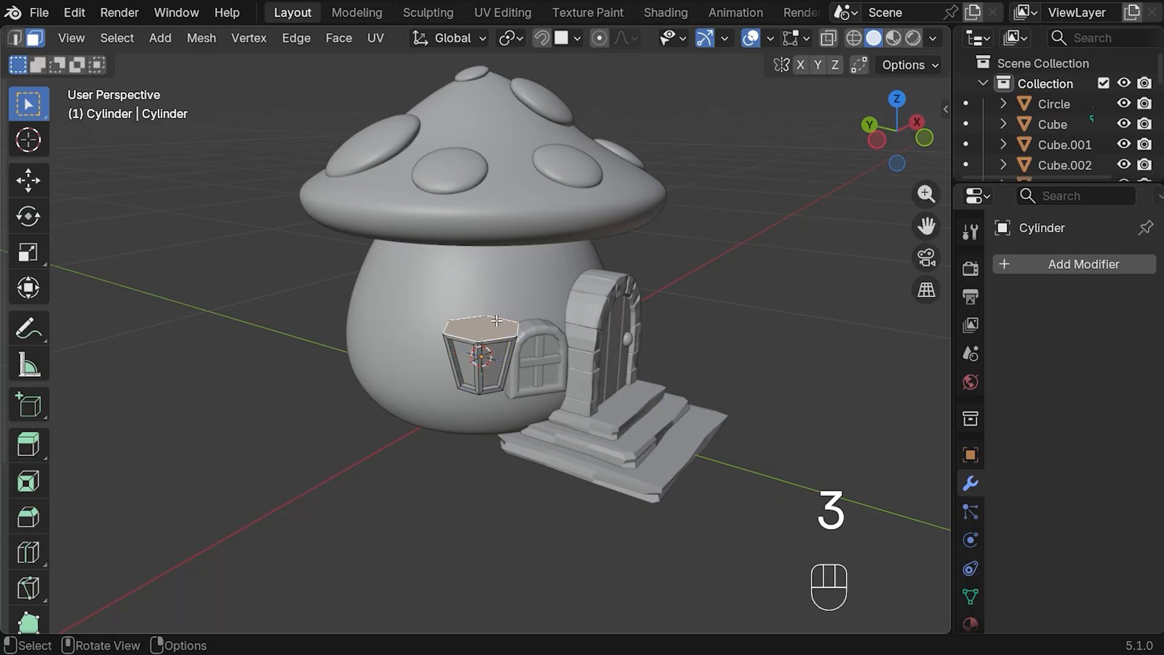
middle_click_drag(532, 346, 485, 306)
key("e")
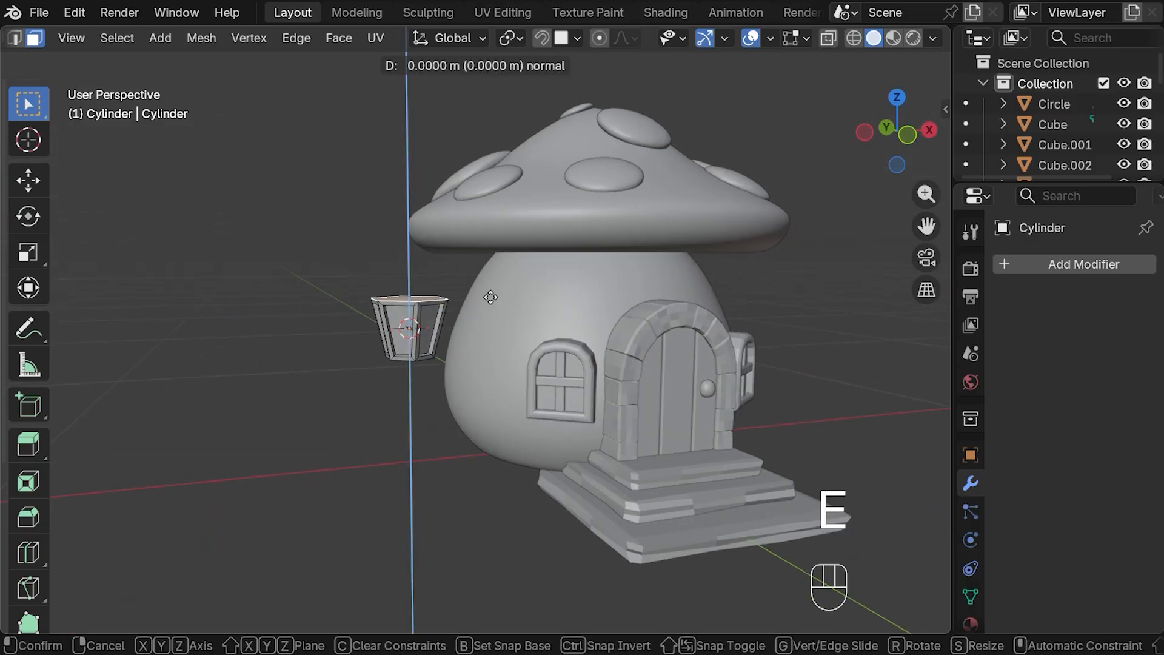
key("s")
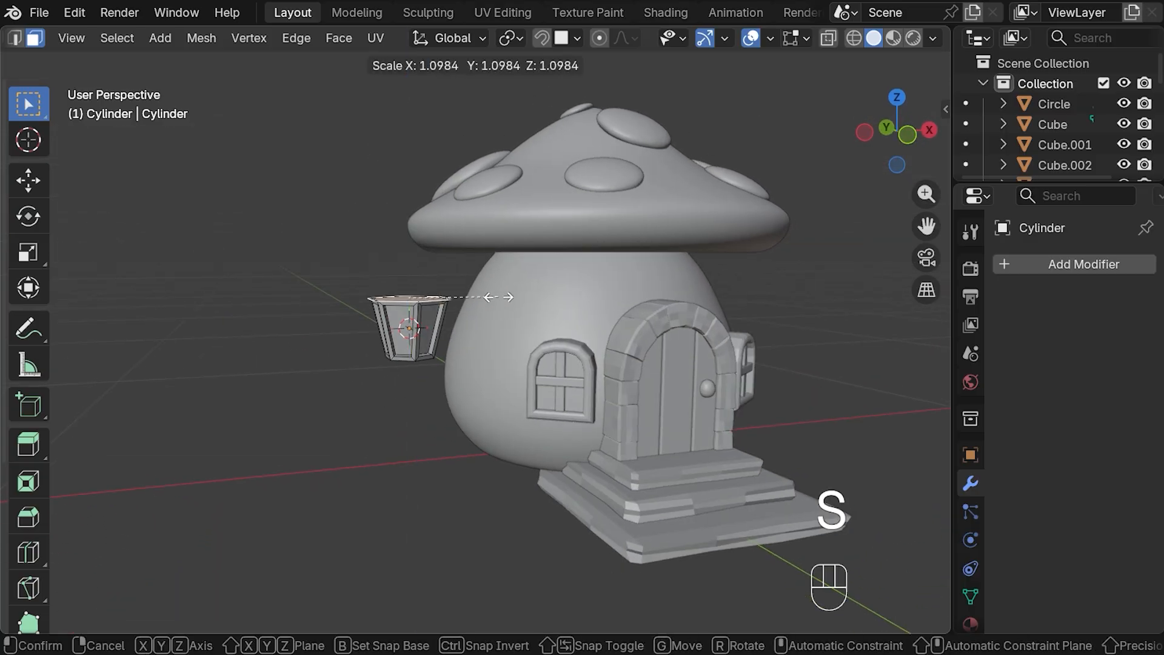
left_click(509, 297)
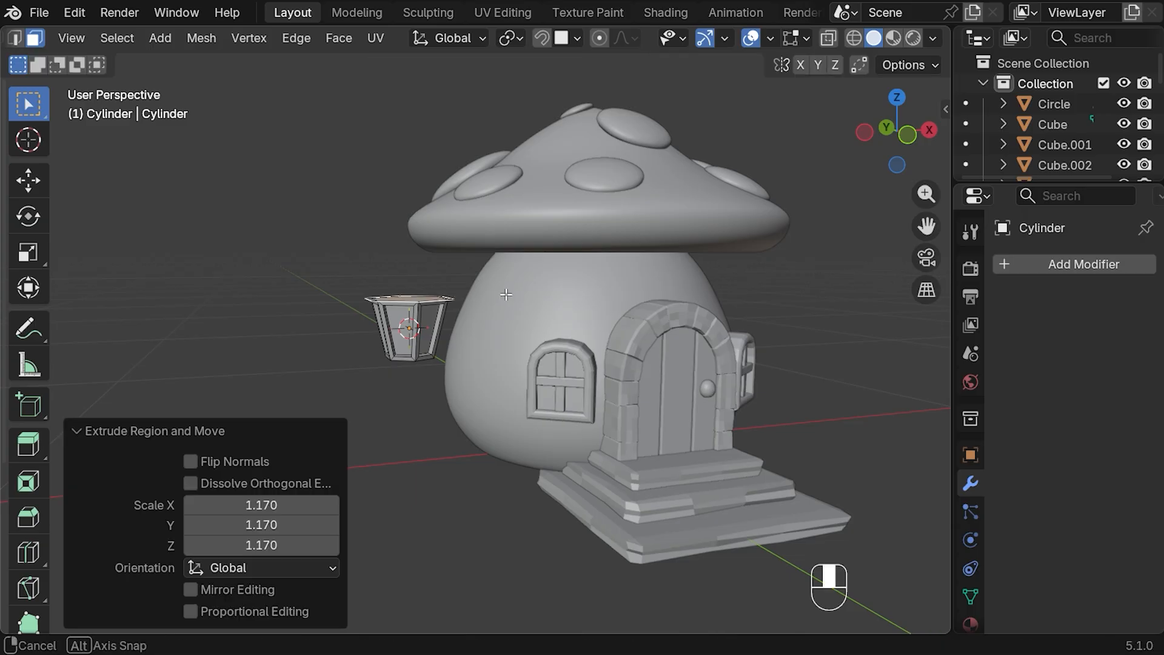
- Extrude the lantern's top face upward about 0.015 m and scale it to about 0.606 to form a sloping roof
middle_click_drag(510, 297, 463, 312)
key("KP_1")
key("e")
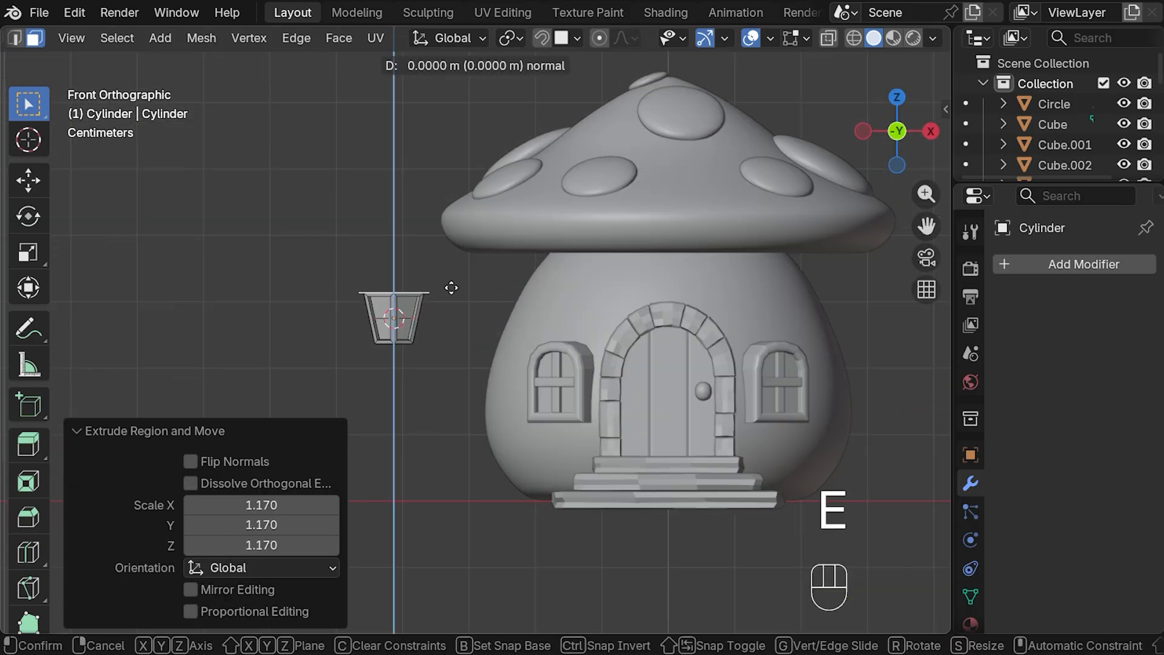
left_click(507, 265)
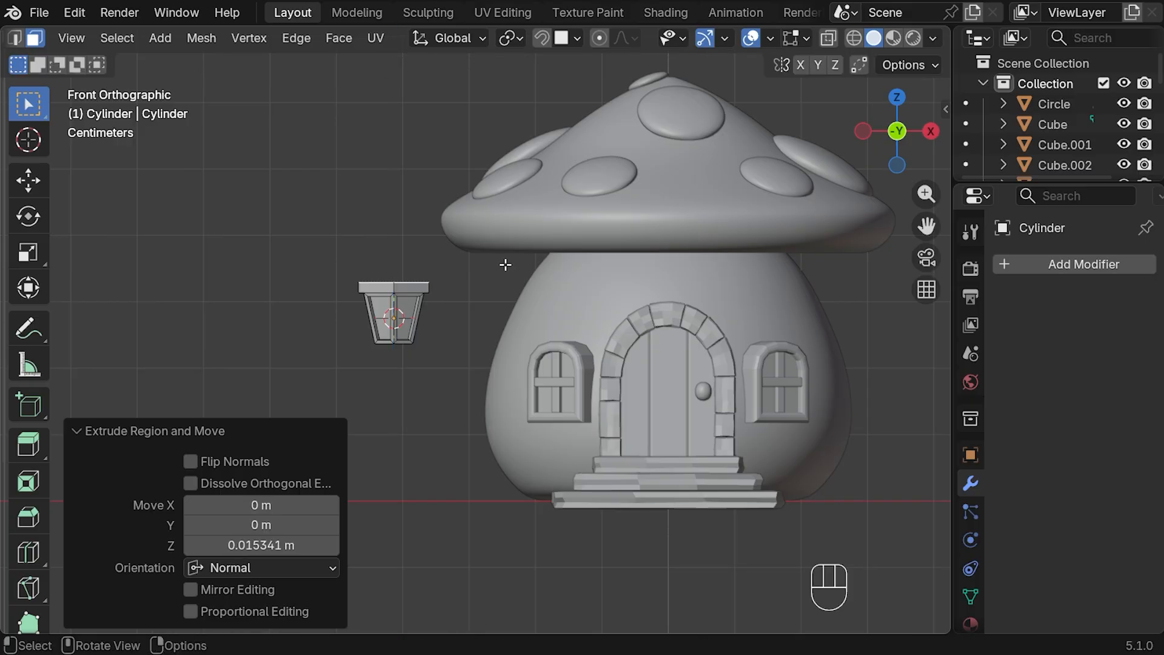
key("s")
left_click(461, 274)
- Extrude the roof's top face upward again and scale it to about 0.713 for a second, steeper tier
key("e")
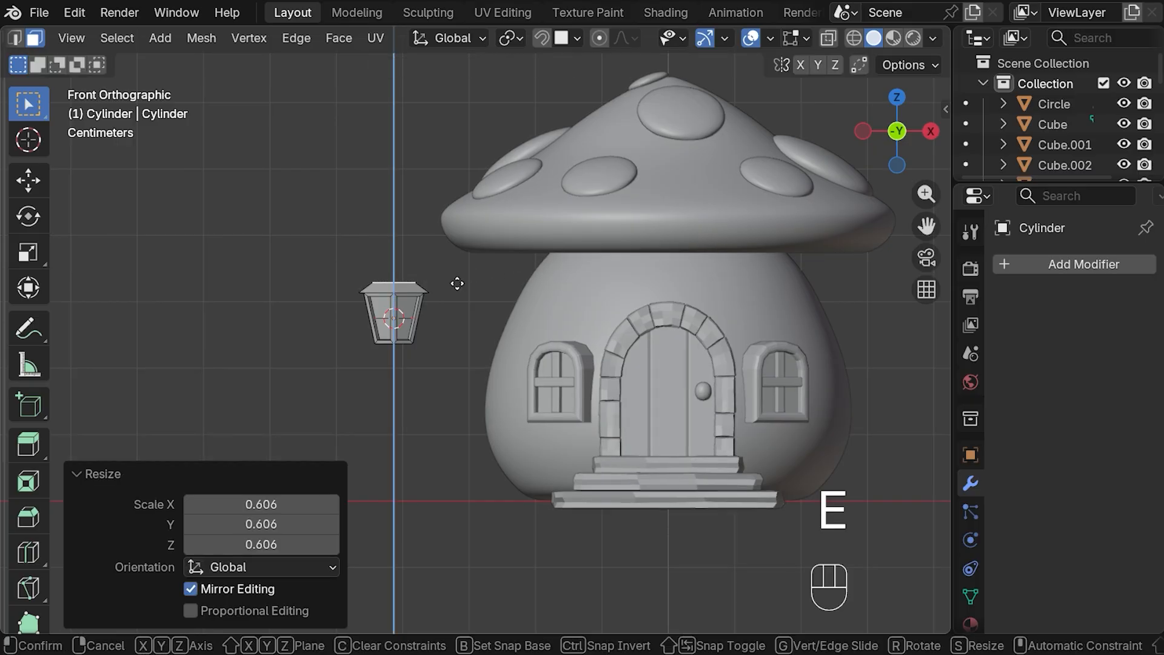
left_click(459, 275)
key("s")
left_click(460, 262)
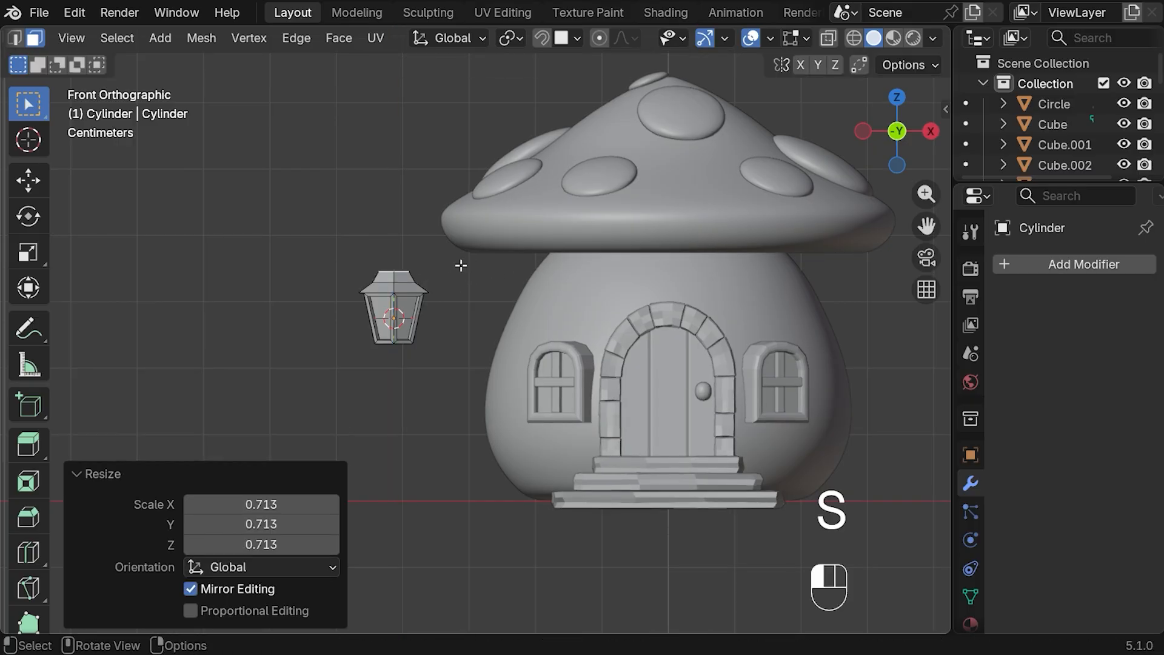
- Inset the roof's top face by about 0.0137 m and extrude the inner face upward about 0.036 m as a stem
middle_click_drag(466, 279, 411, 321)
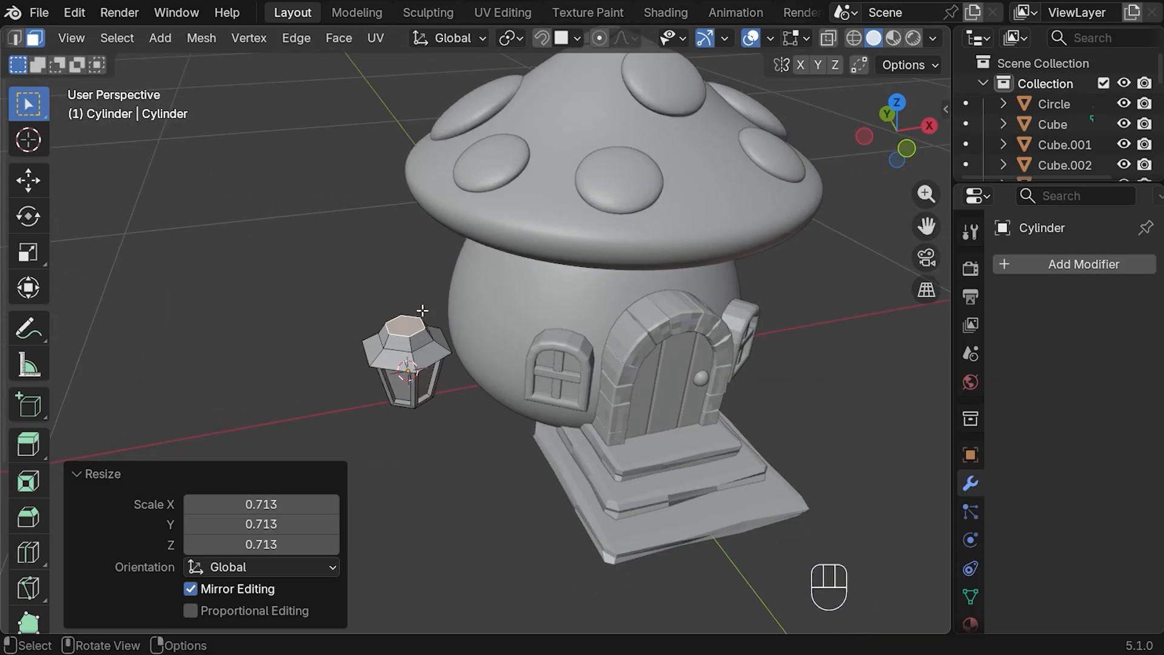
key("i")
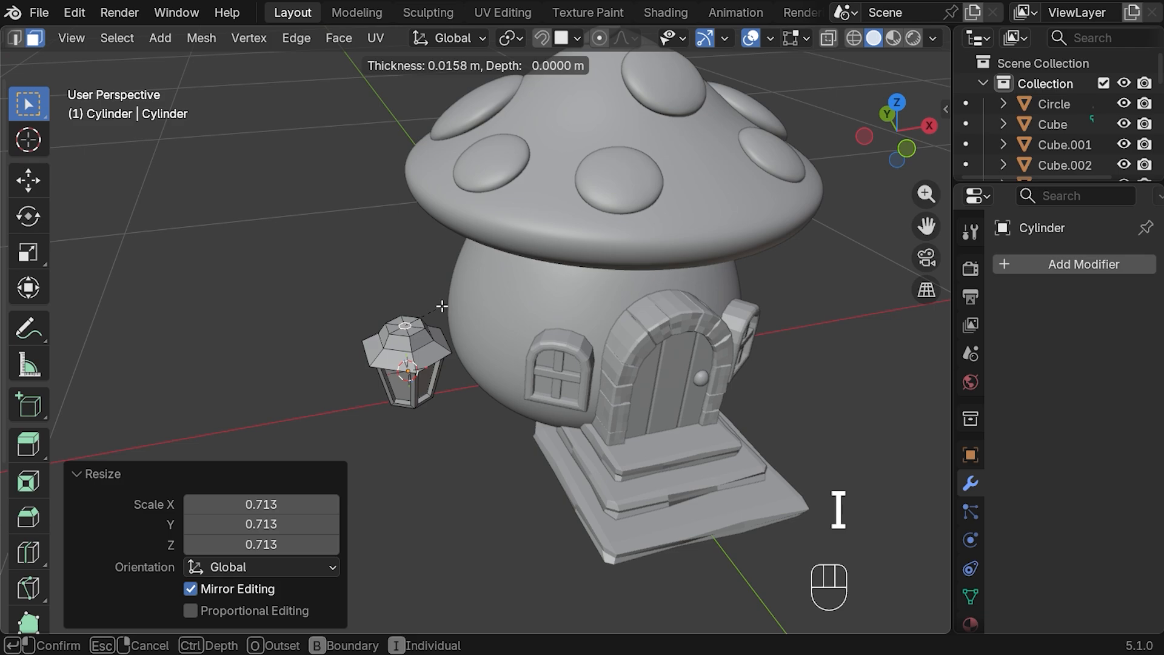
left_click(443, 306)
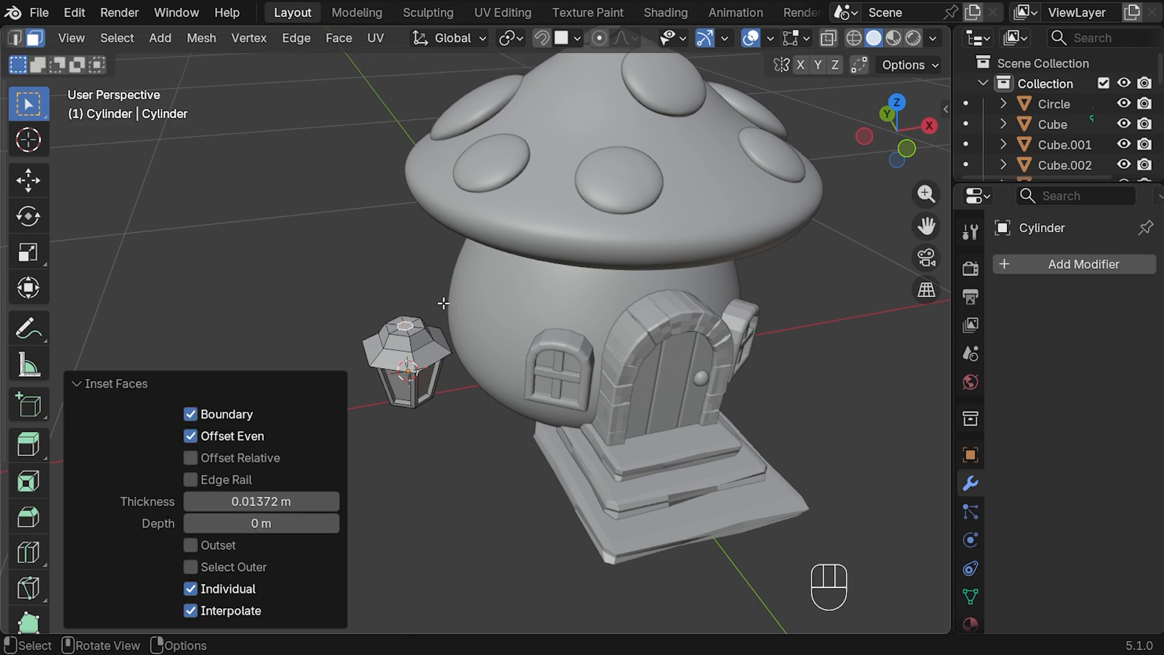
key("KP_1")
key("e")
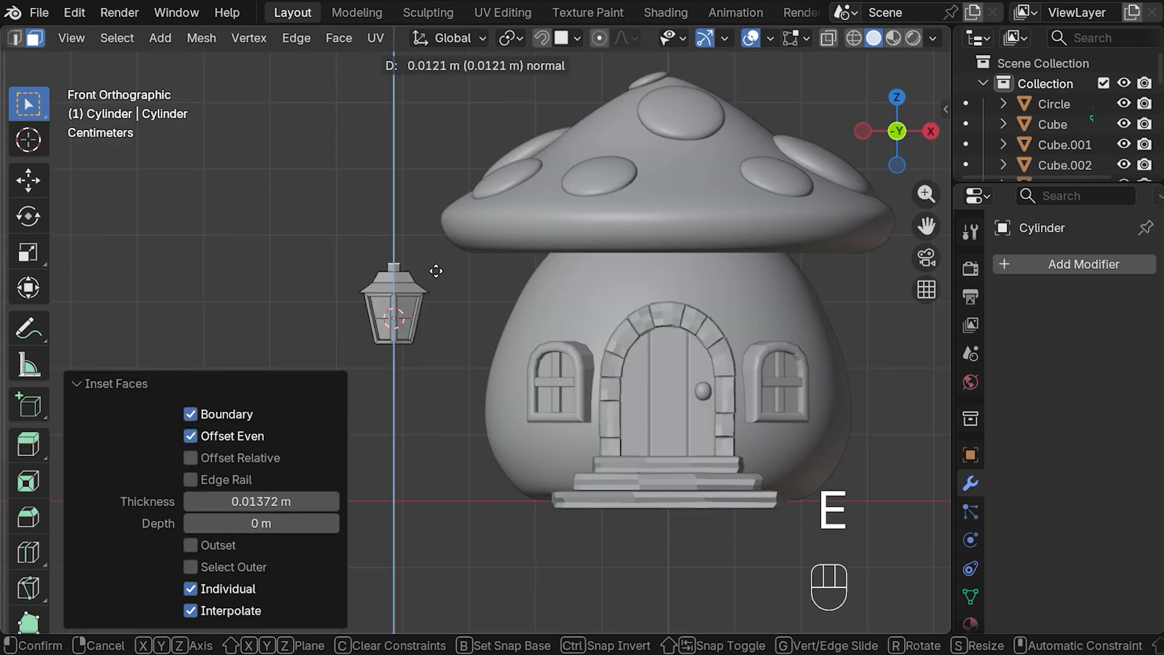
left_click(434, 254)
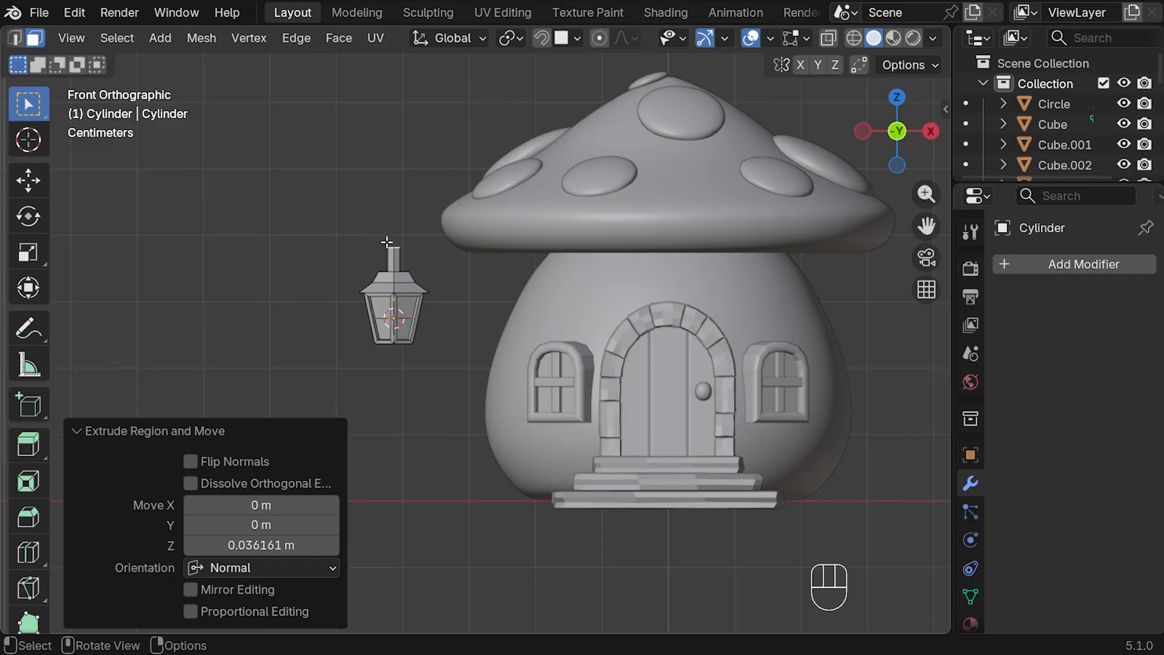
- Return to Object Mode and scale the whole lantern to about 0.756
key("Tab")
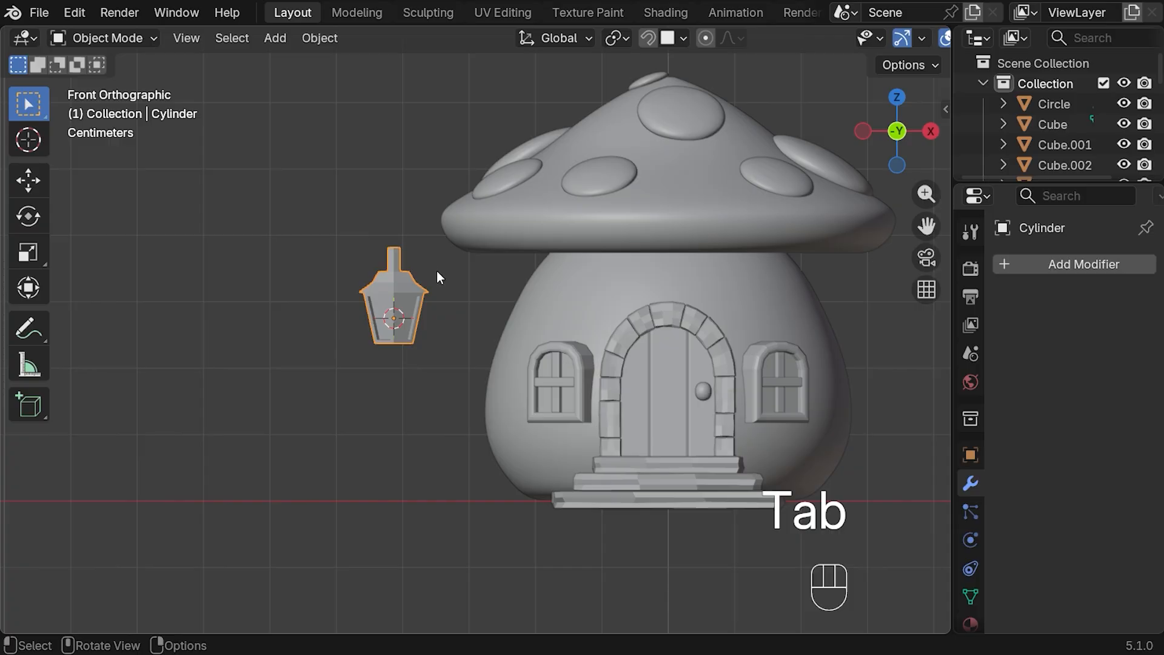
middle_click_drag(477, 276, 458, 305)
key("KP_1")
key("s")
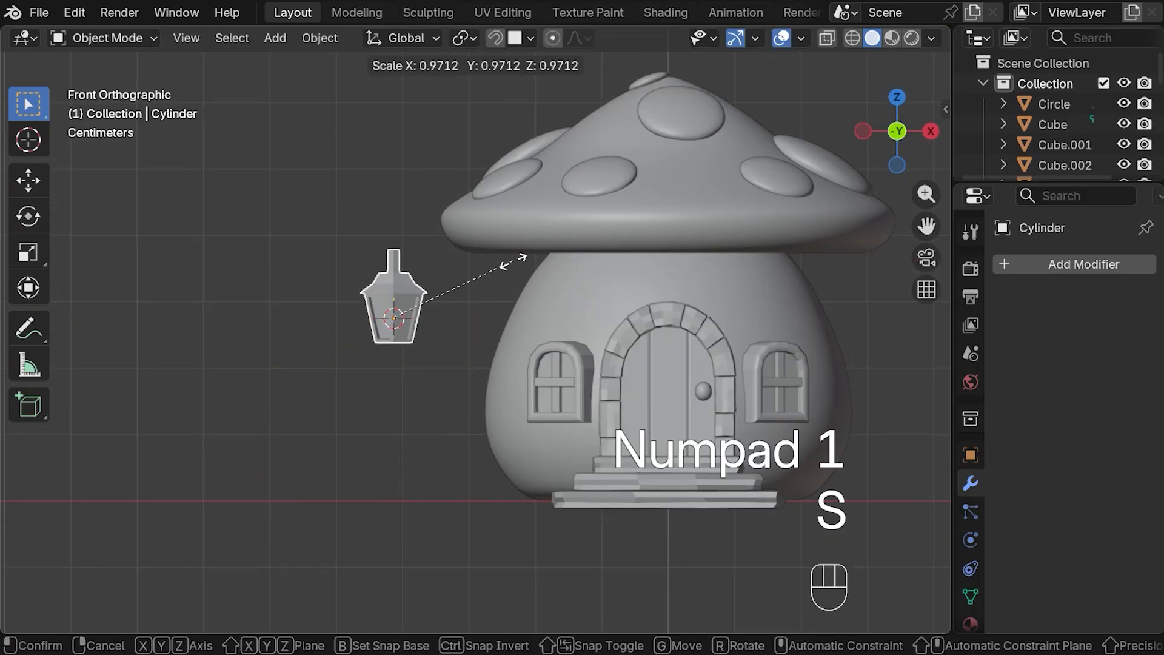
left_click(489, 275)
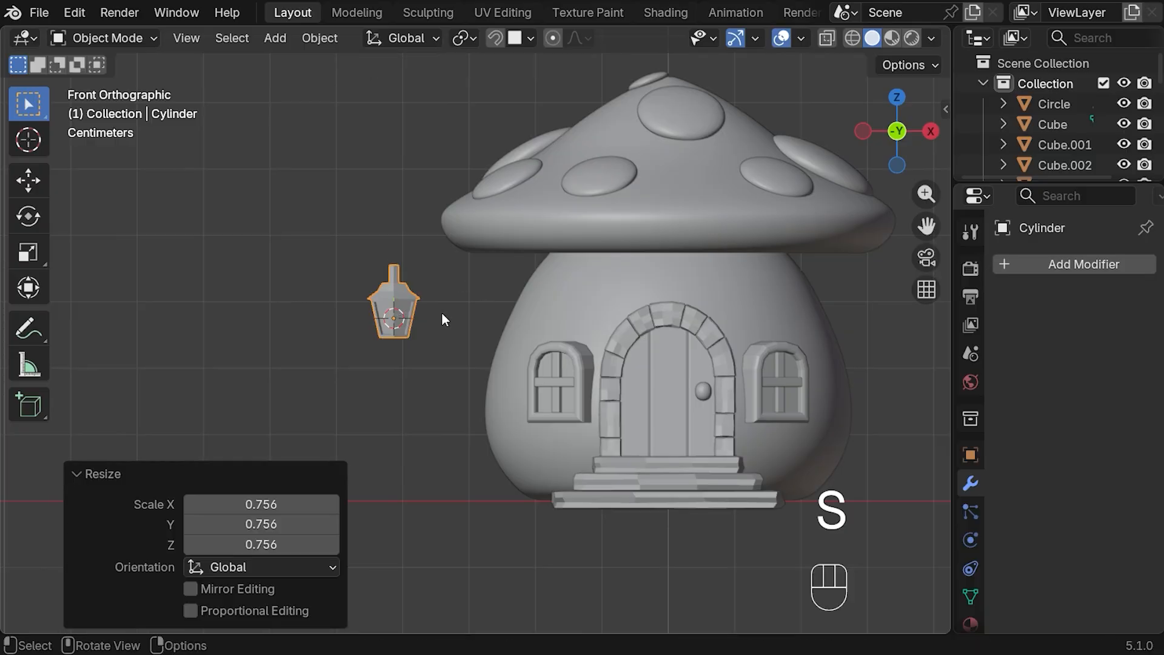
- Add a cube at the top of the lantern's stem and scale it to about 0.011
right_click(396, 267, "shift")
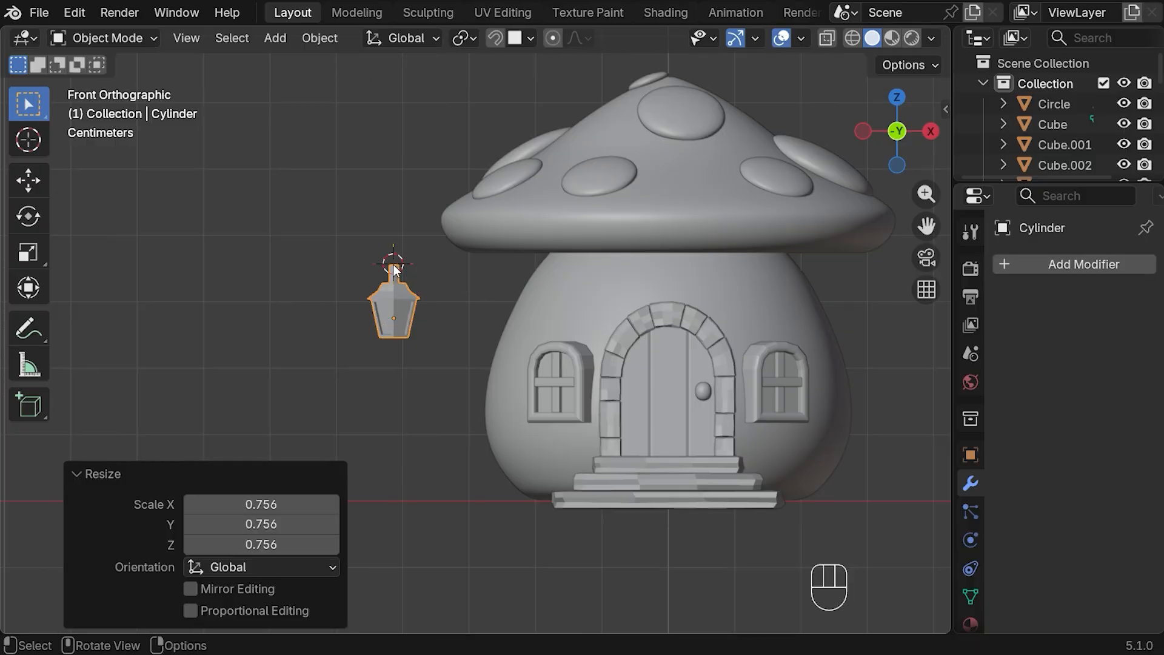
key("shift+a")
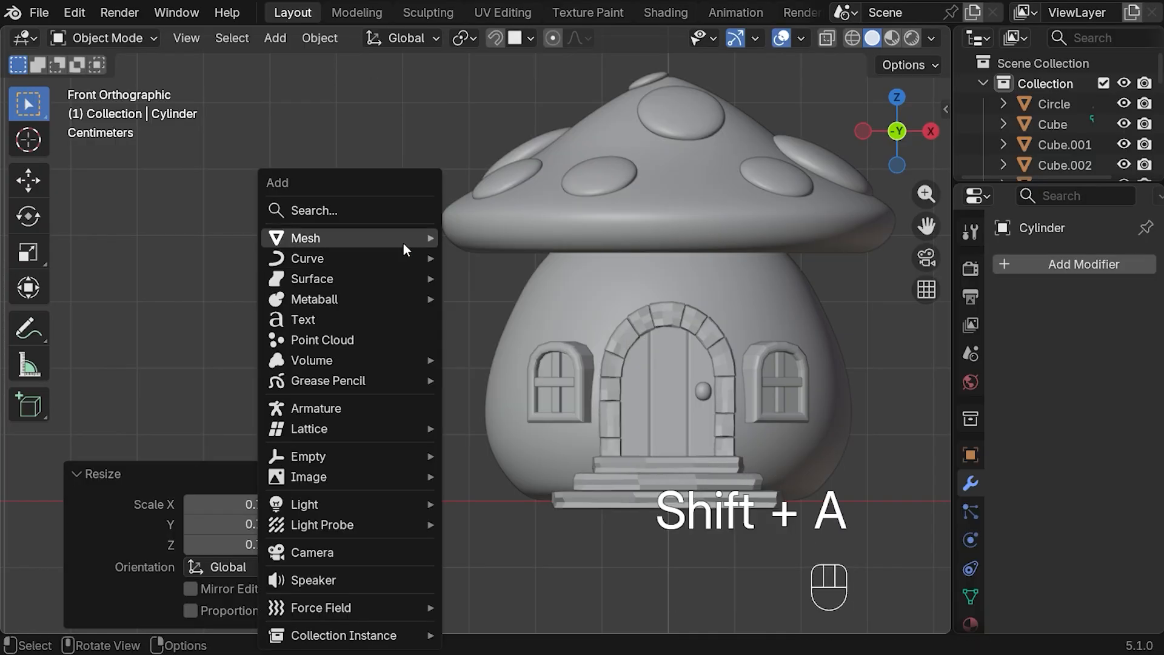
mouse_move(424, 235)
left_click(490, 253)
key("s")
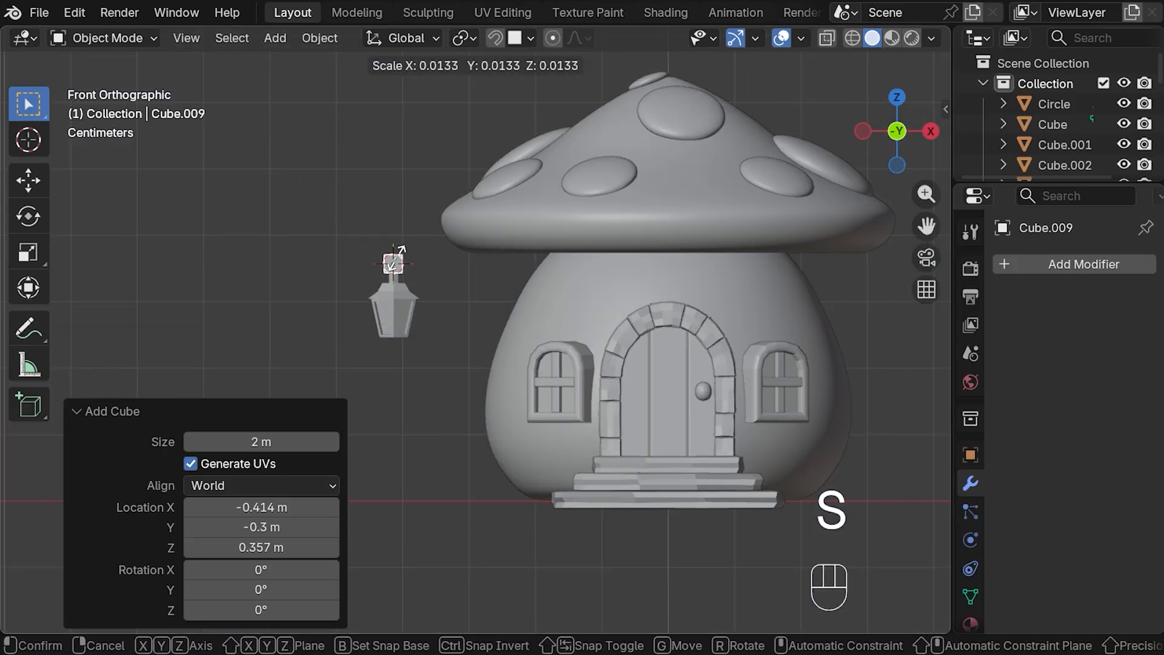
left_click(395, 261)
- Form the cube into a thin horizontal bar: stretch X by about 4.64, shrink it uniformly, and stretch X by about 1.895
key("s")
key("x")
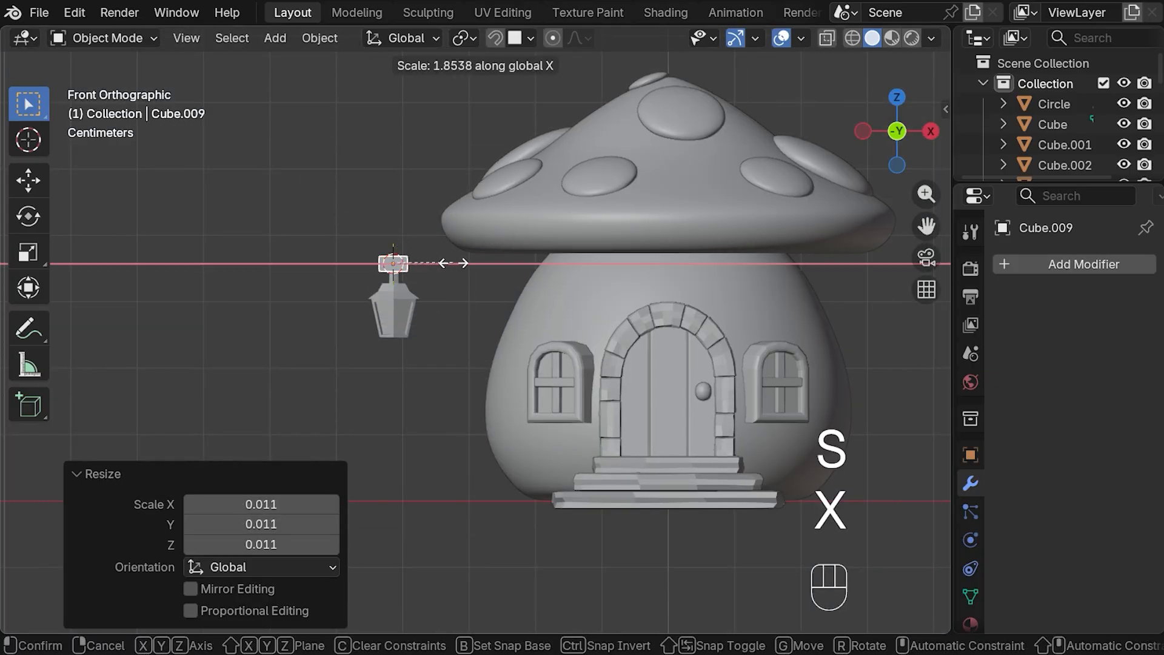
left_click(543, 264)
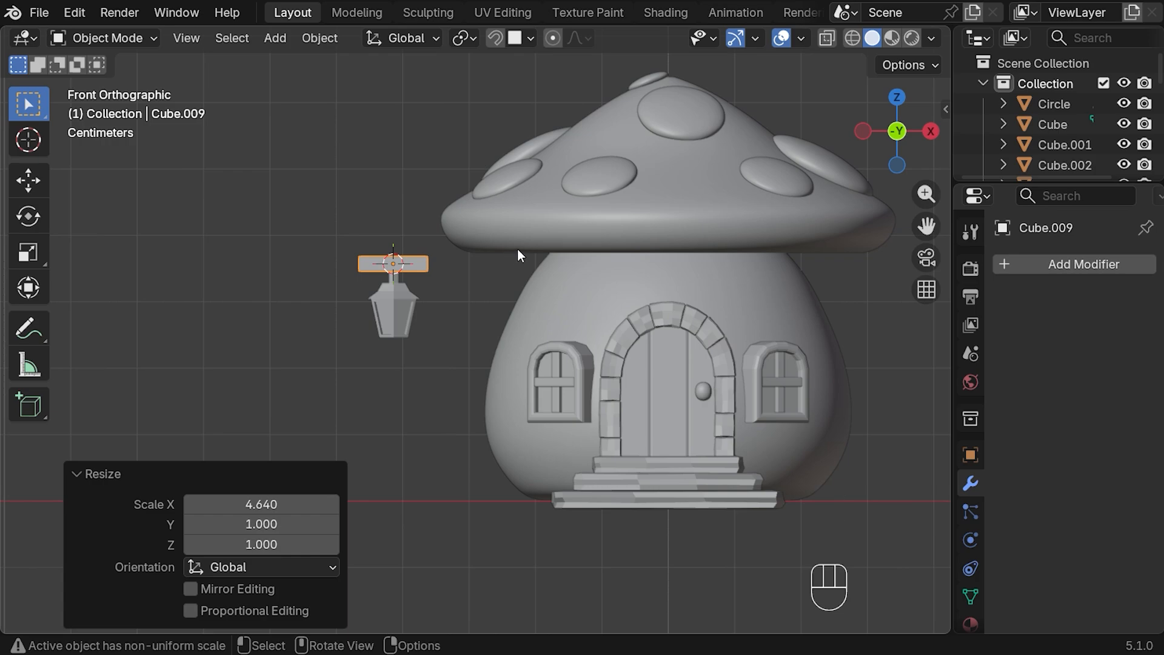
key("s")
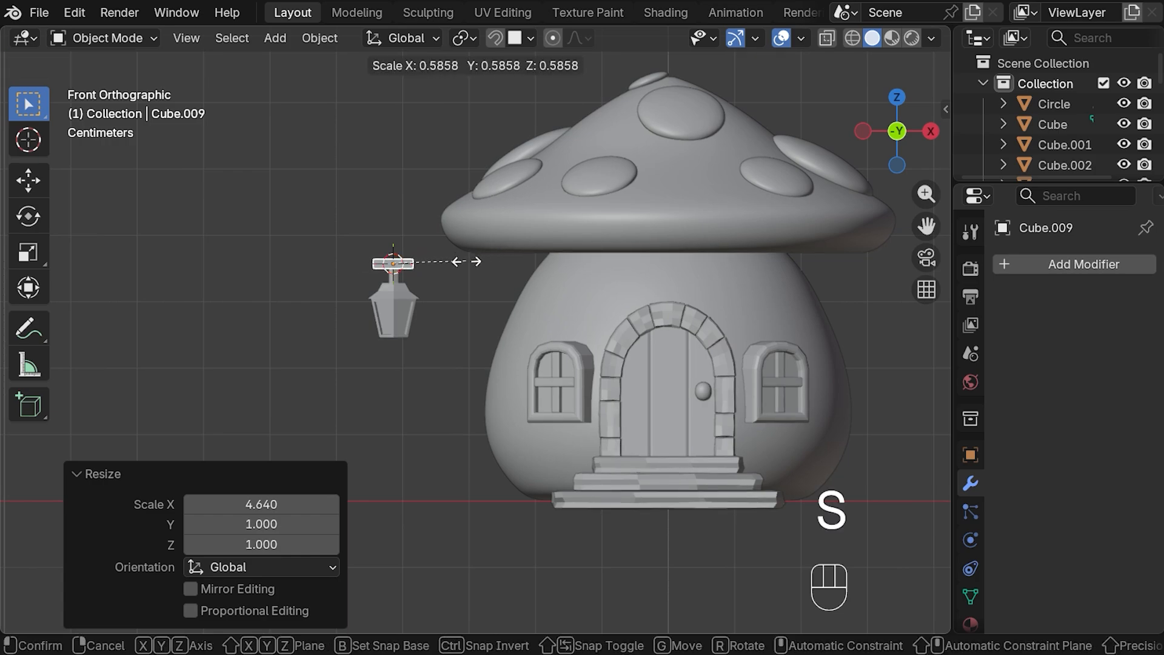
left_click(443, 264)
key("s")
key("x")
left_click(463, 264)
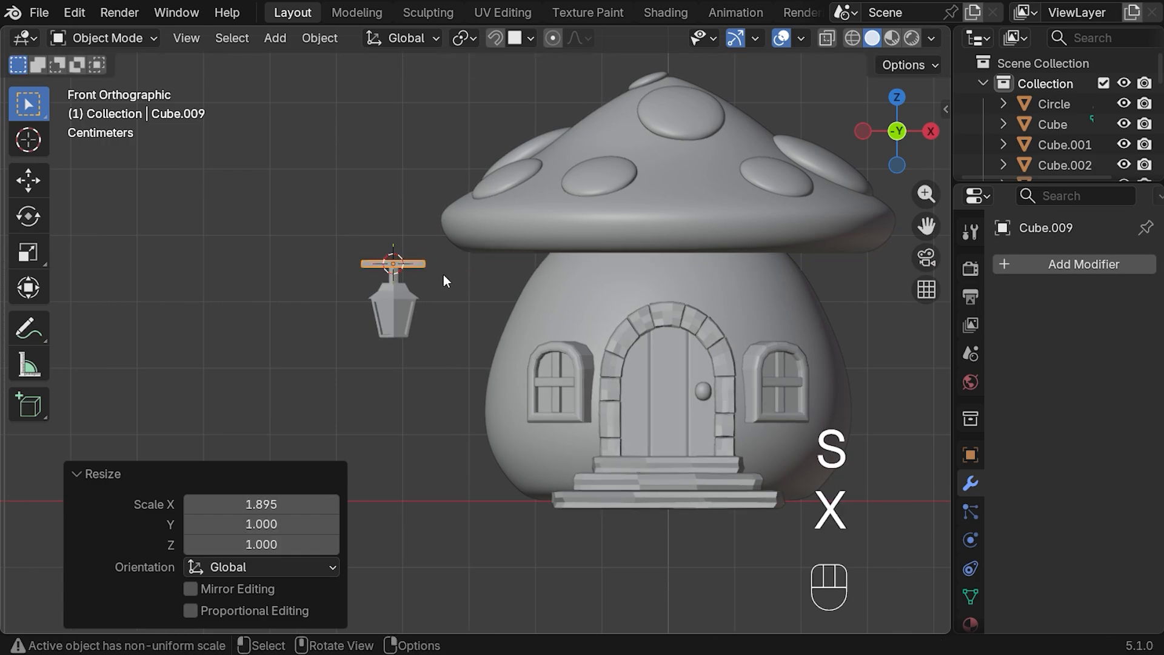
- Move the bar about 0.03 m along X toward the house and about 0.0057 m along Y to centre it on the stem
key("g")
key("x")
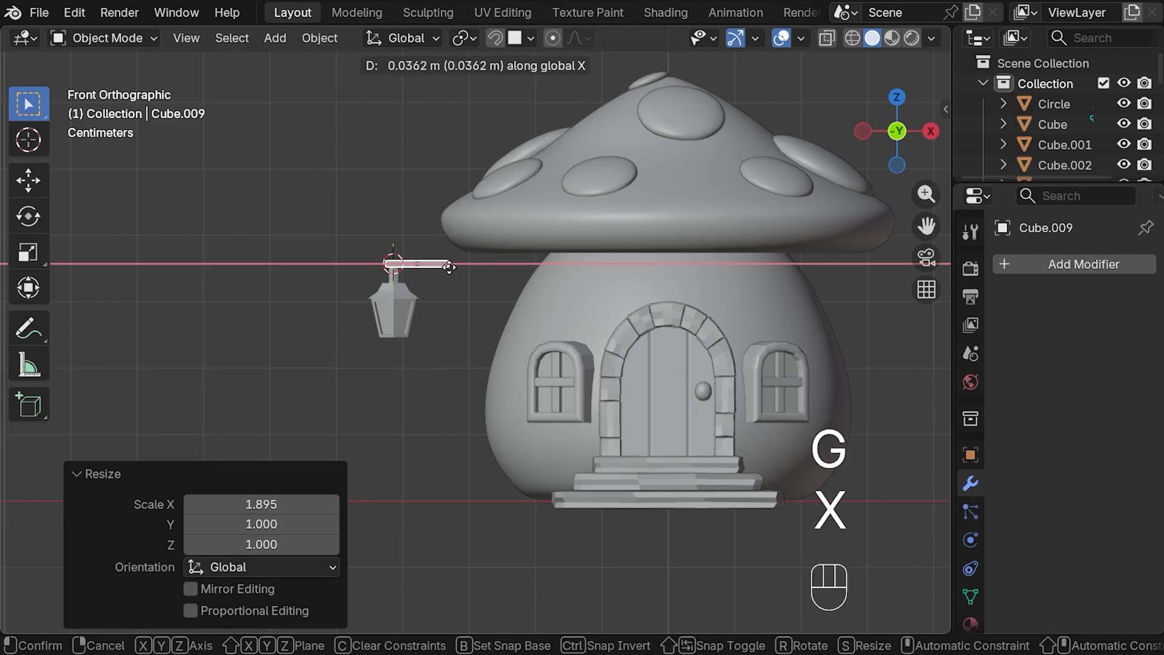
left_click(445, 268)
key("KP_7")
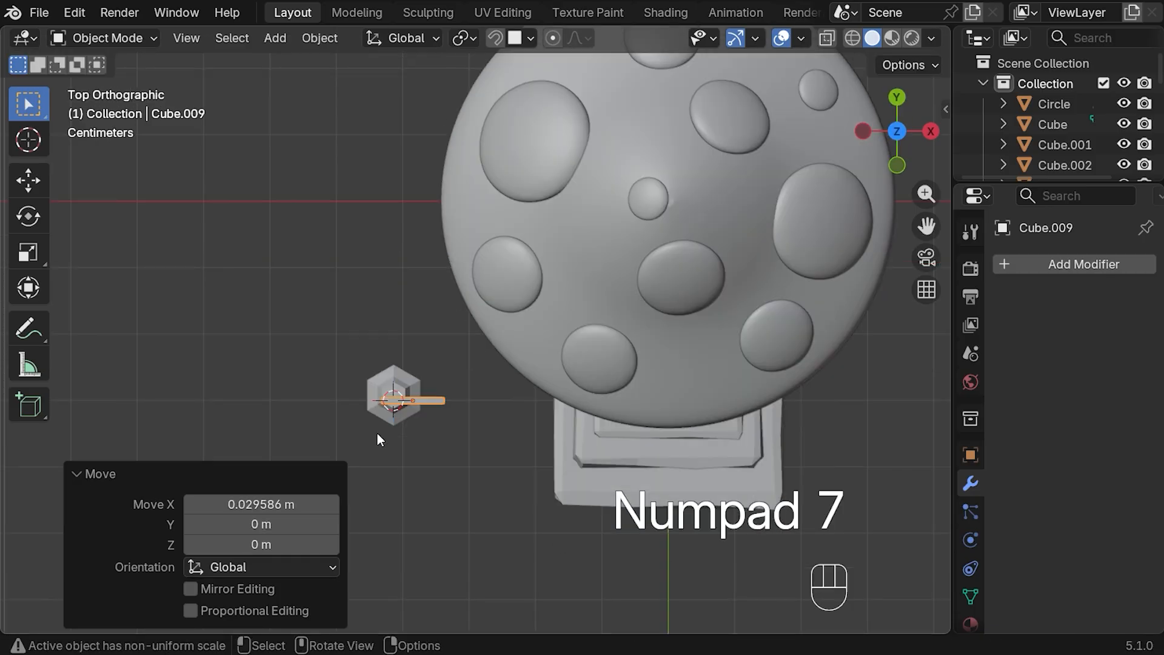
scroll(407, 434, "up", 2)
left_click_drag(927, 225, 1048, 134)
key("g")
key("y")
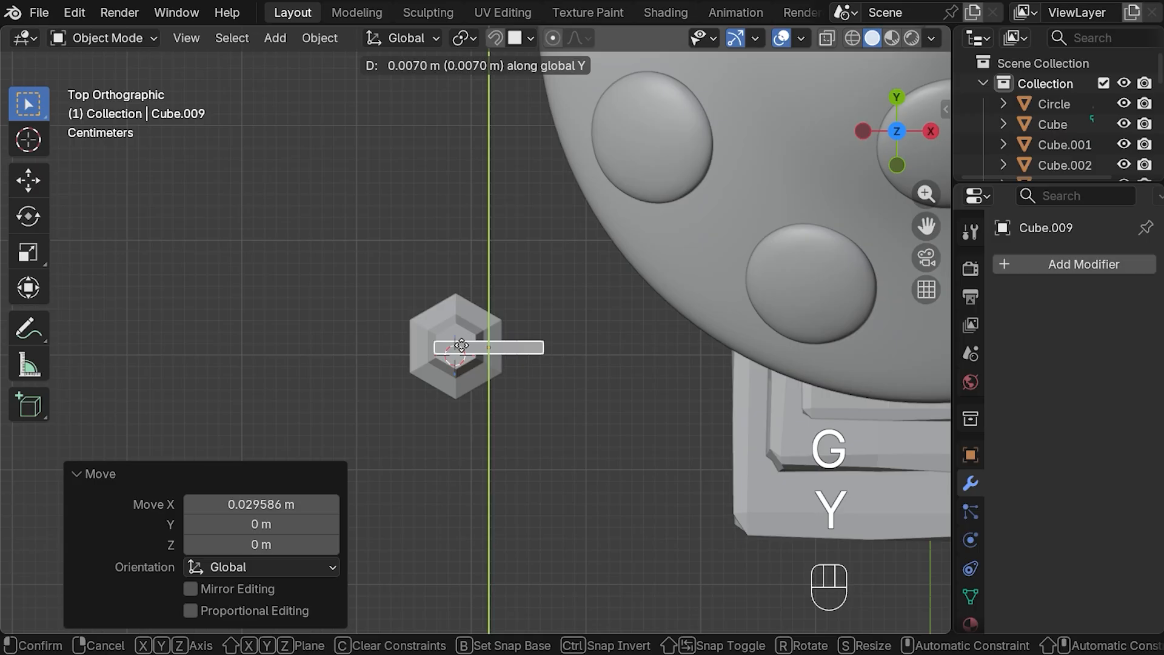
left_click(462, 345)
- Apply the bar's scale and bevel all its edges by about 0.0015 m with one segment
key("KP_1")
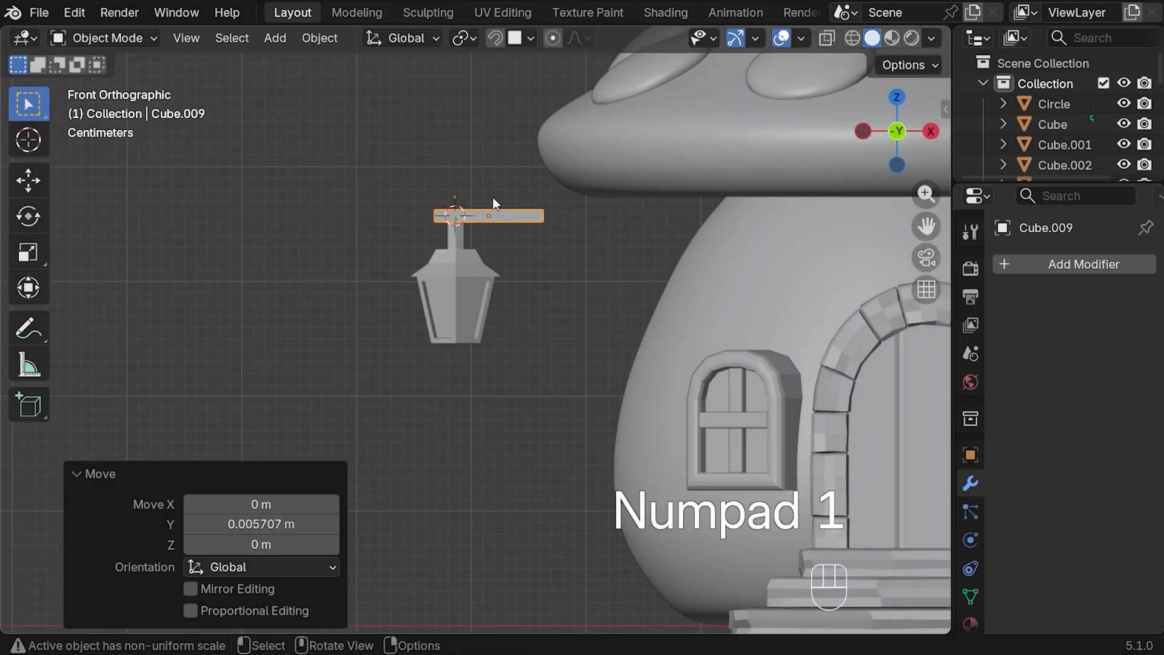
key("ctrl+a")
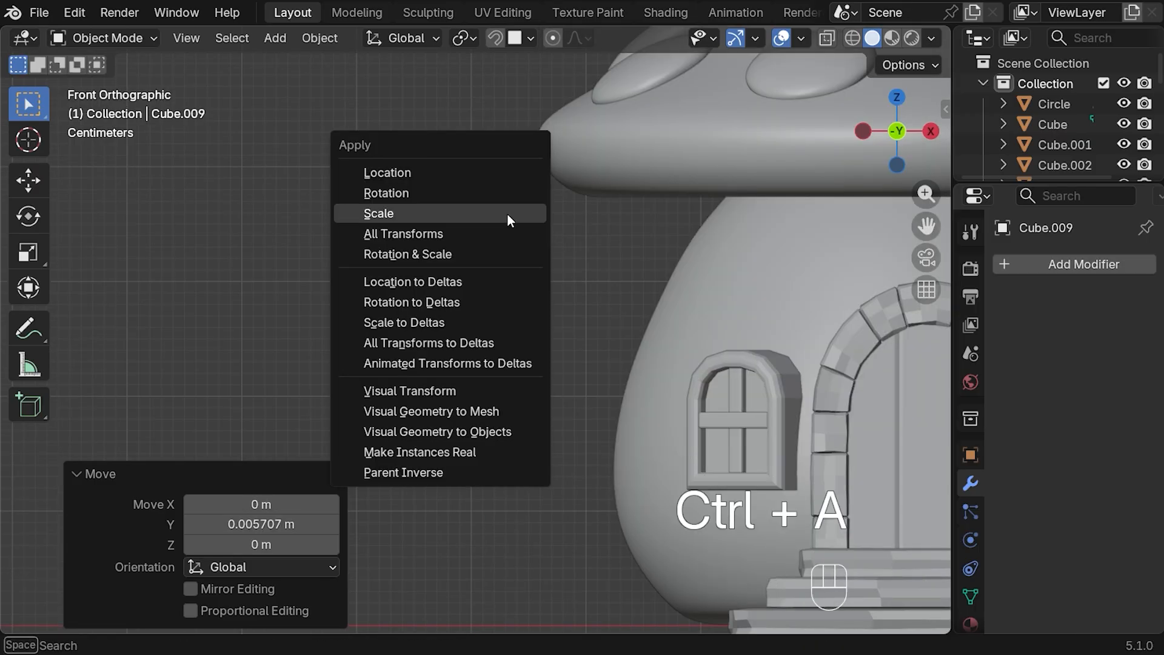
left_click(507, 215)
key("Tab")
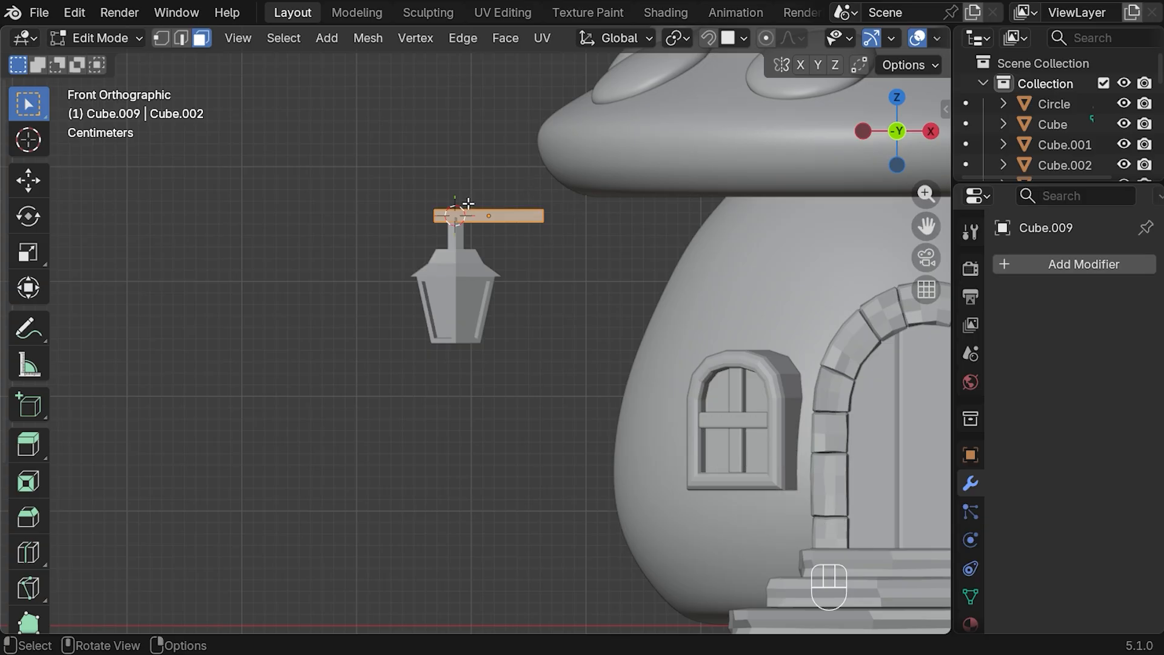
key("ctrl+b")
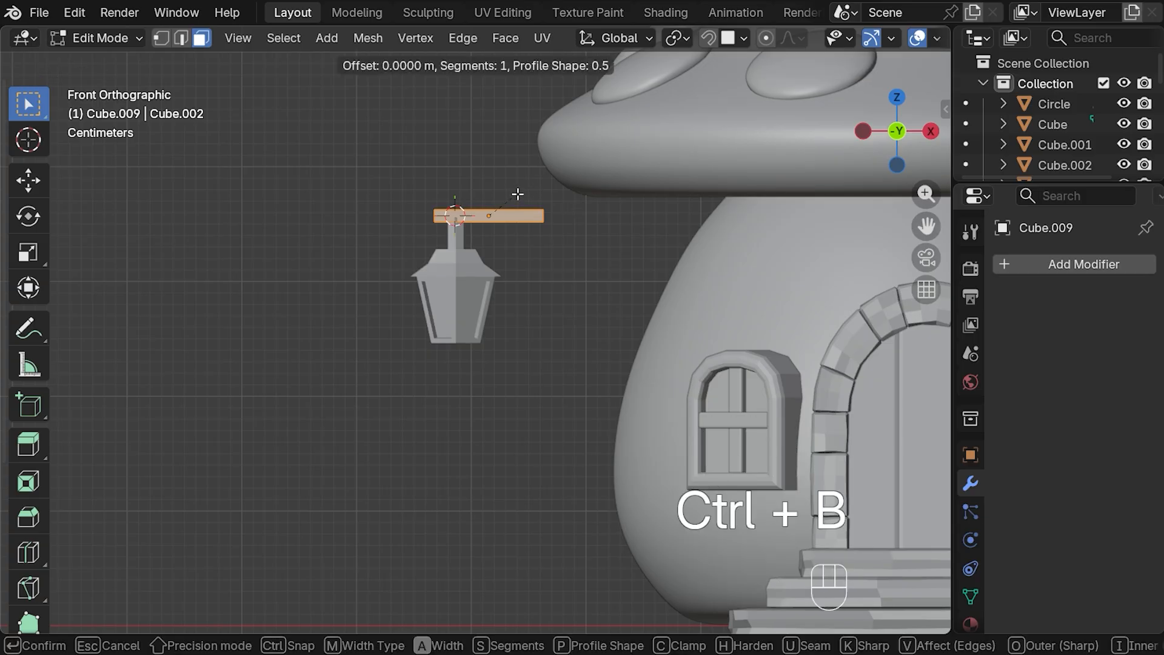
left_click(521, 194)
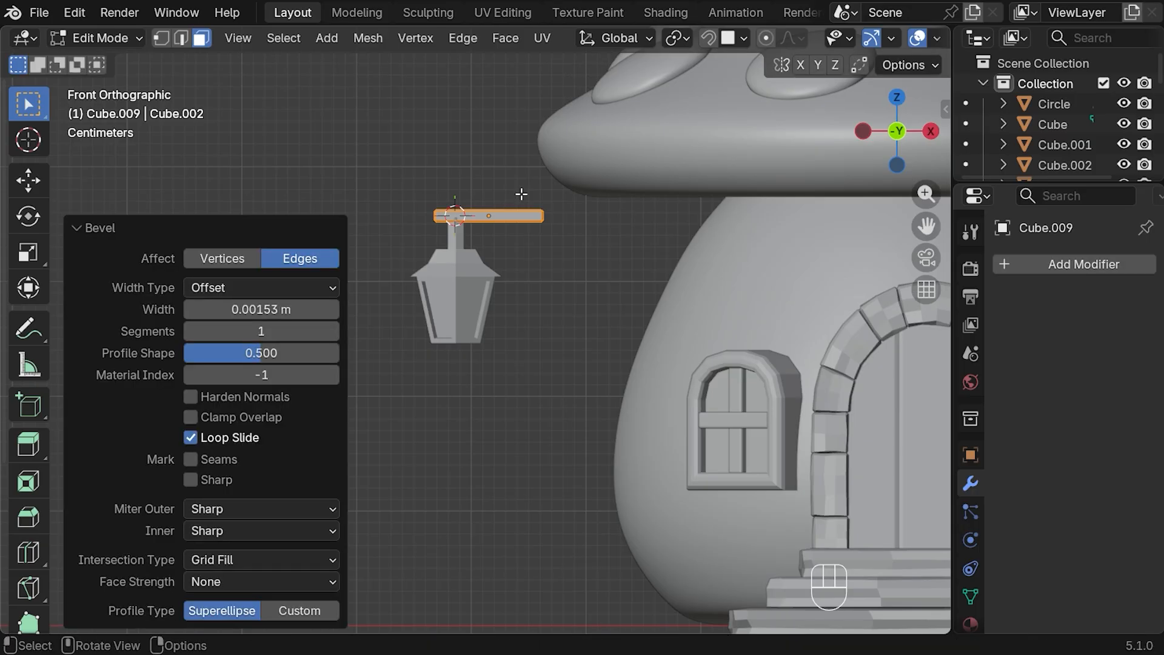
key("Tab")
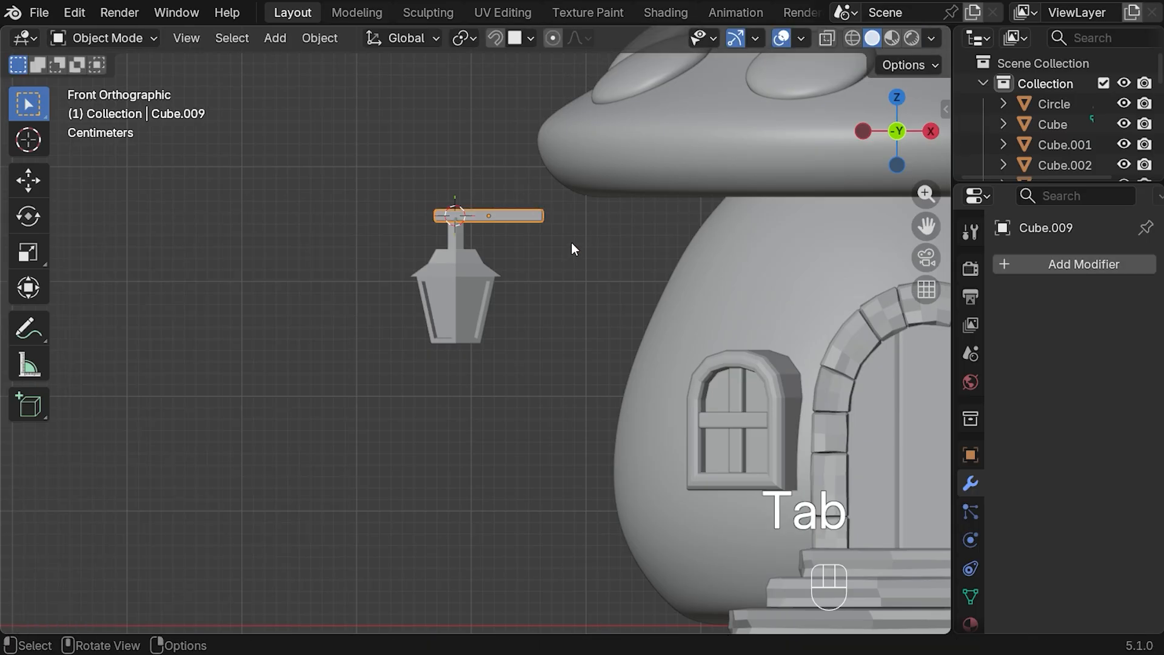
- Add a second cube at the bar's house-side end and scale it to about 0.008
key("shift")
right_click(544, 214, "shift")
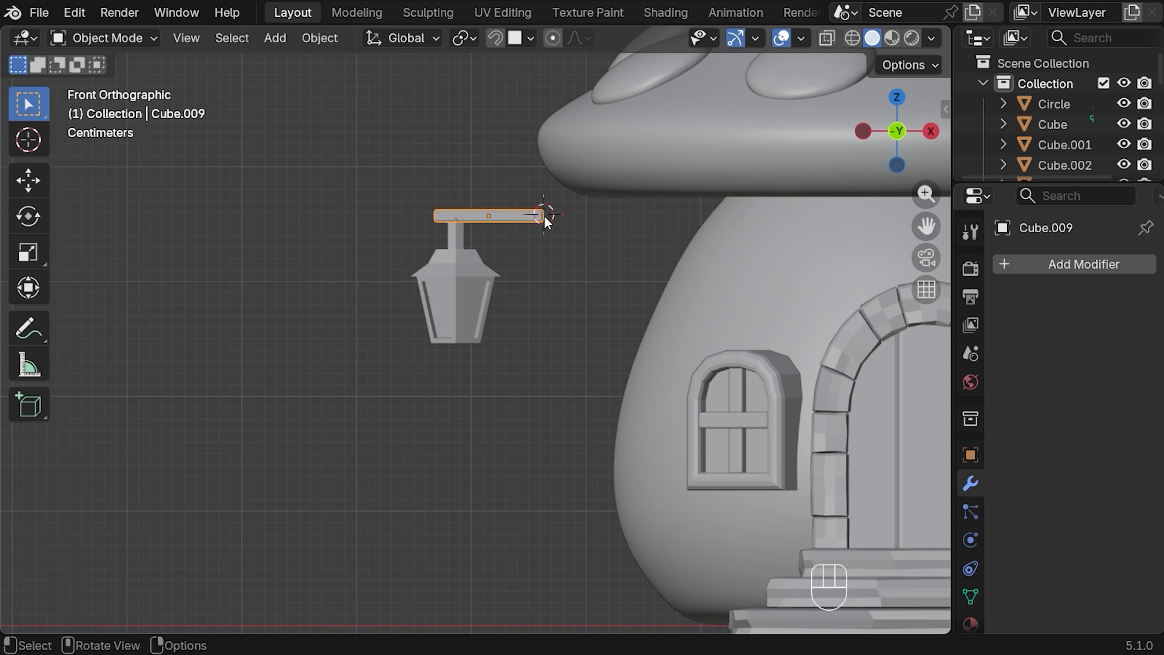
key("shift+a")
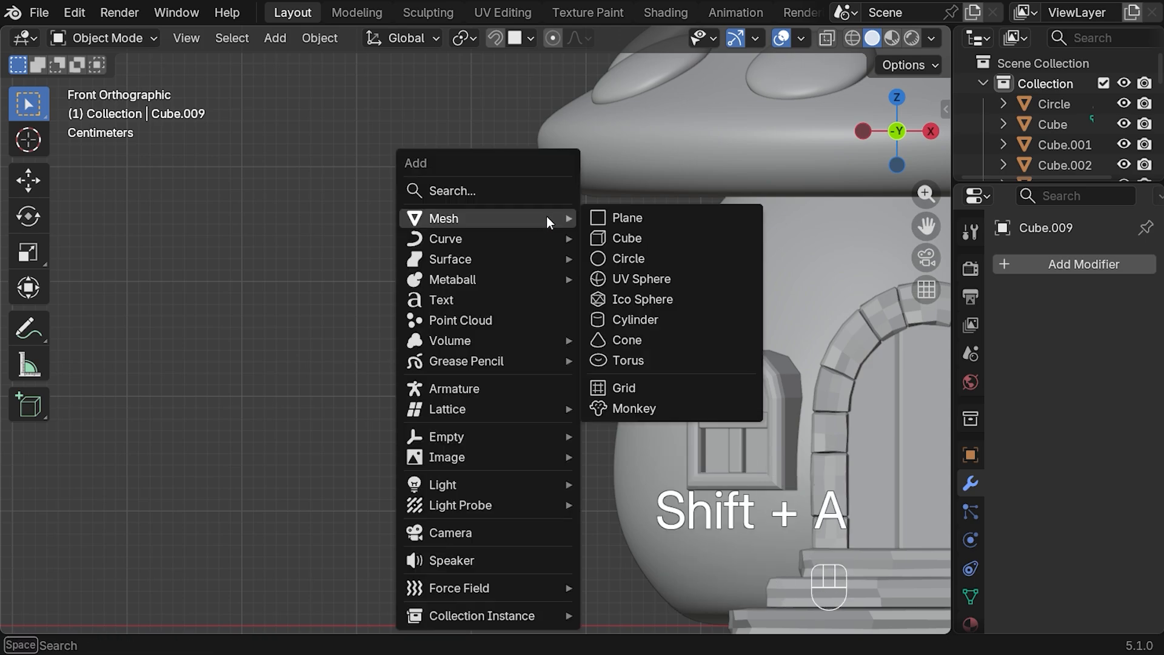
left_click(633, 231)
key("s")
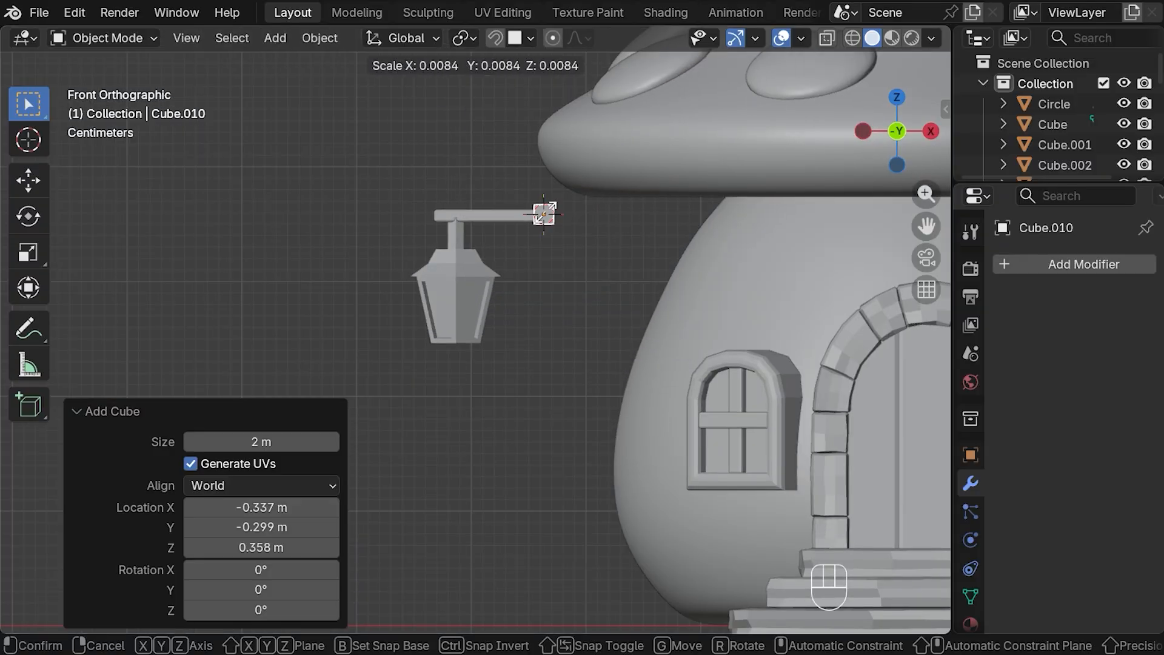
left_click(555, 209)
- Scale the new cube by about 3.688 in Z and 0.927 in X, and lower it about 0.018 m as a mounting plate
key("s")
key("z")
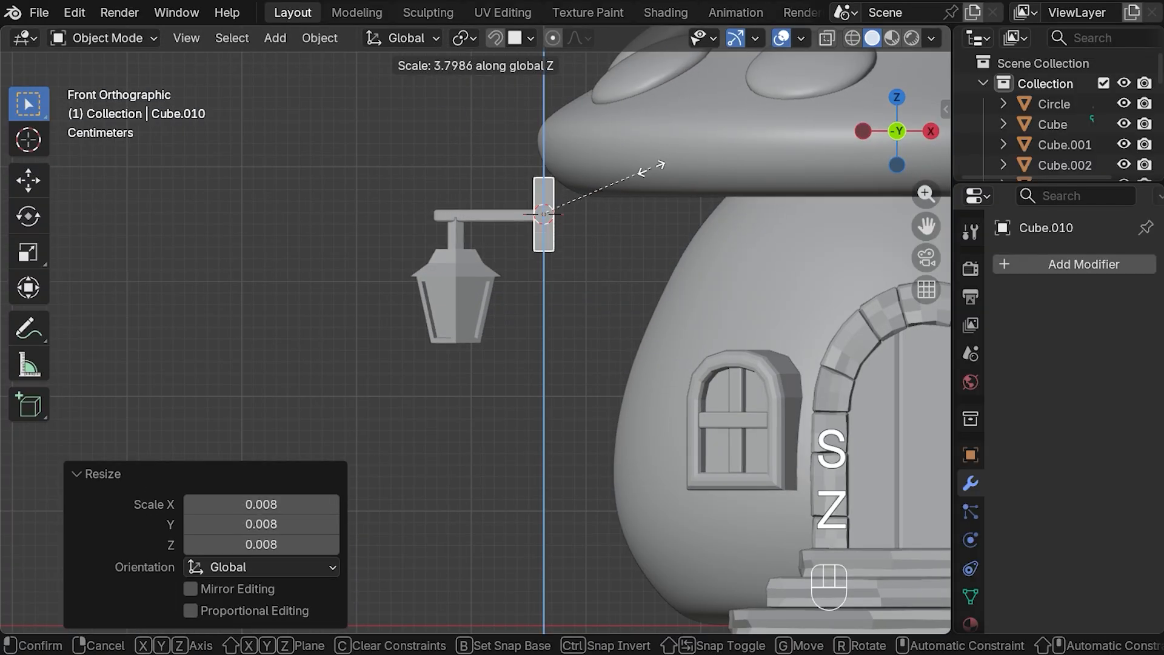
left_click(642, 180)
key("s")
key("x")
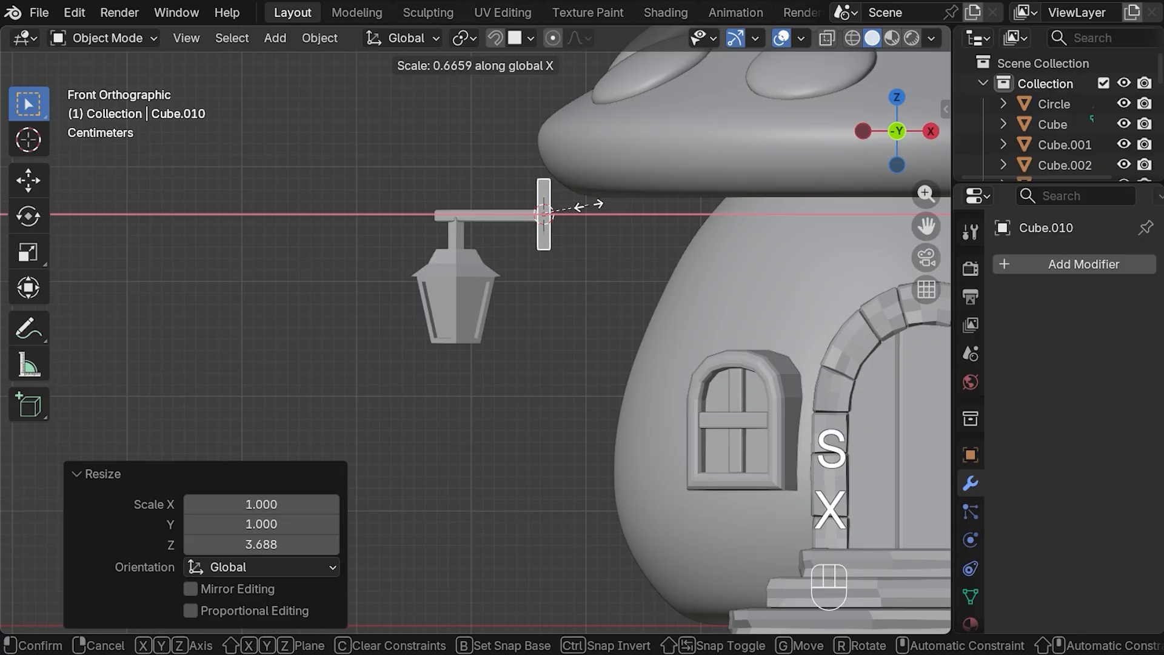
left_click(604, 203)
key("g")
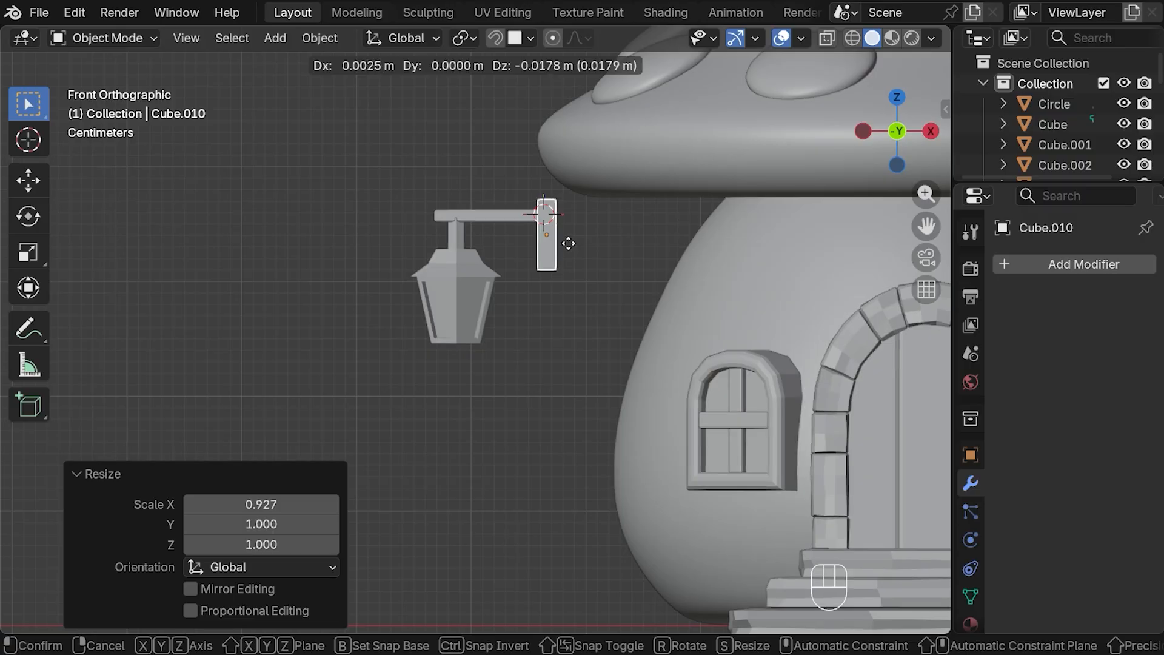
left_click(570, 243)
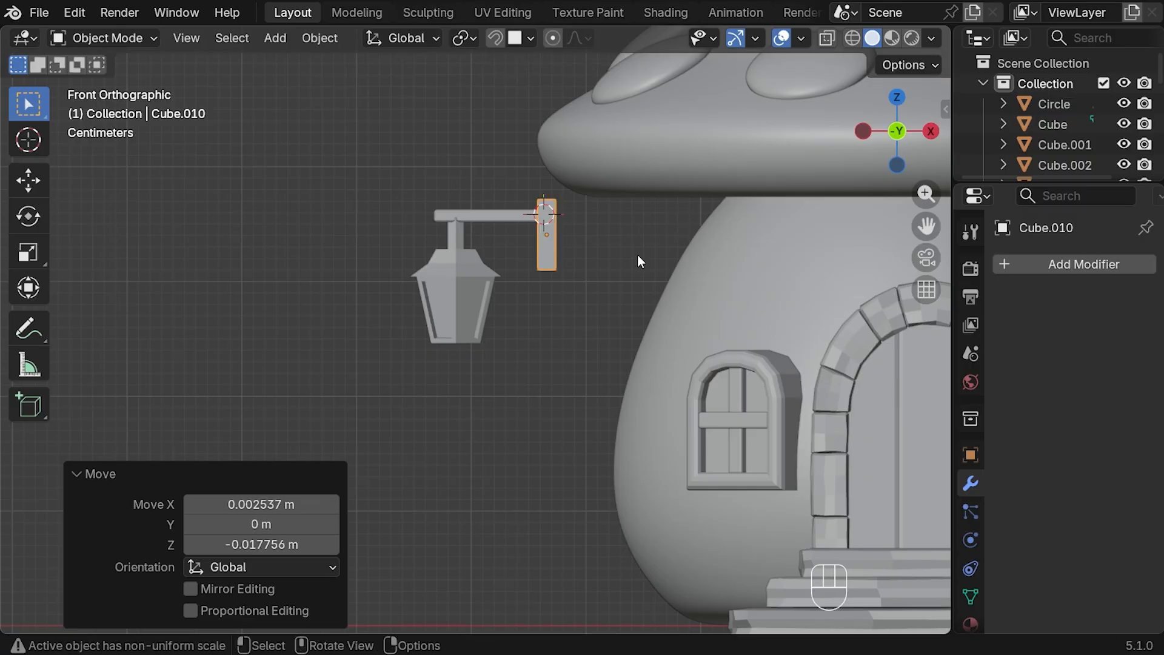
- Scale the mounting plate by about 2.8 in Y and apply its scale
middle_click_drag(637, 253, 526, 282)
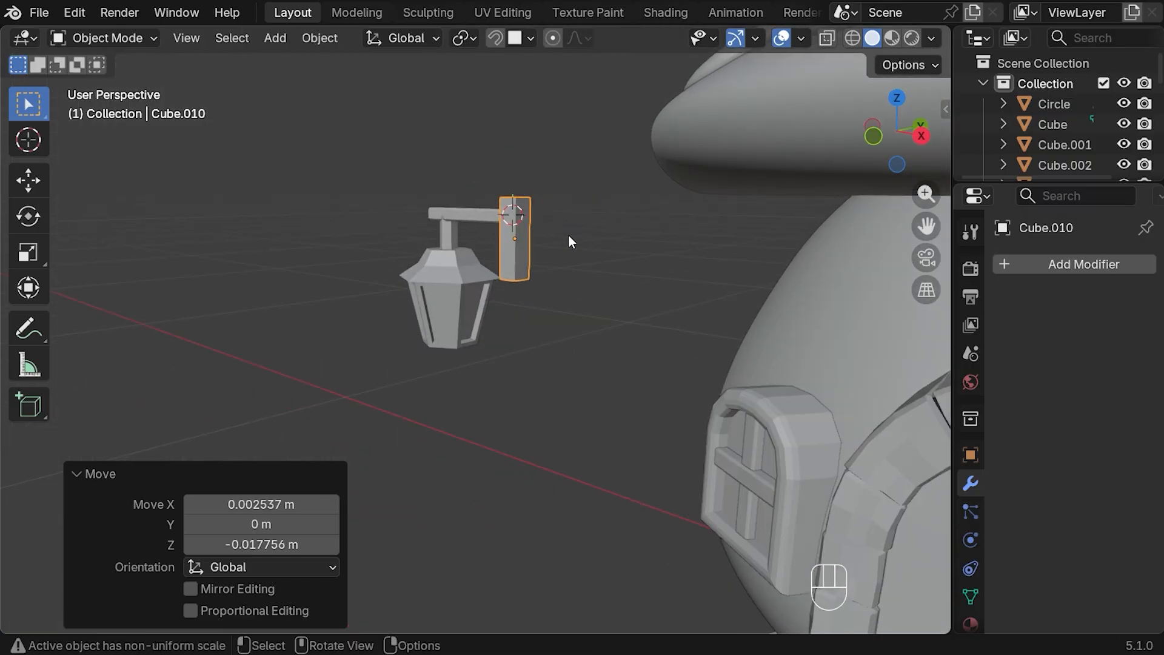
key("s")
key("y")
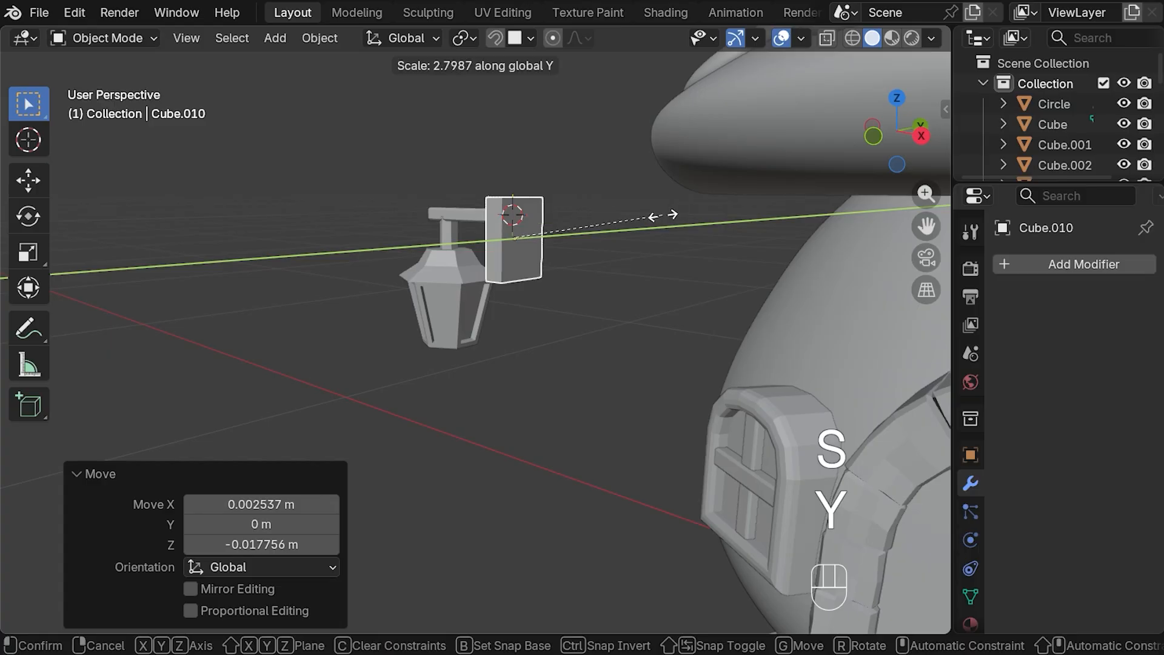
left_click(664, 215)
key("ctrl+a")
left_click(617, 243)
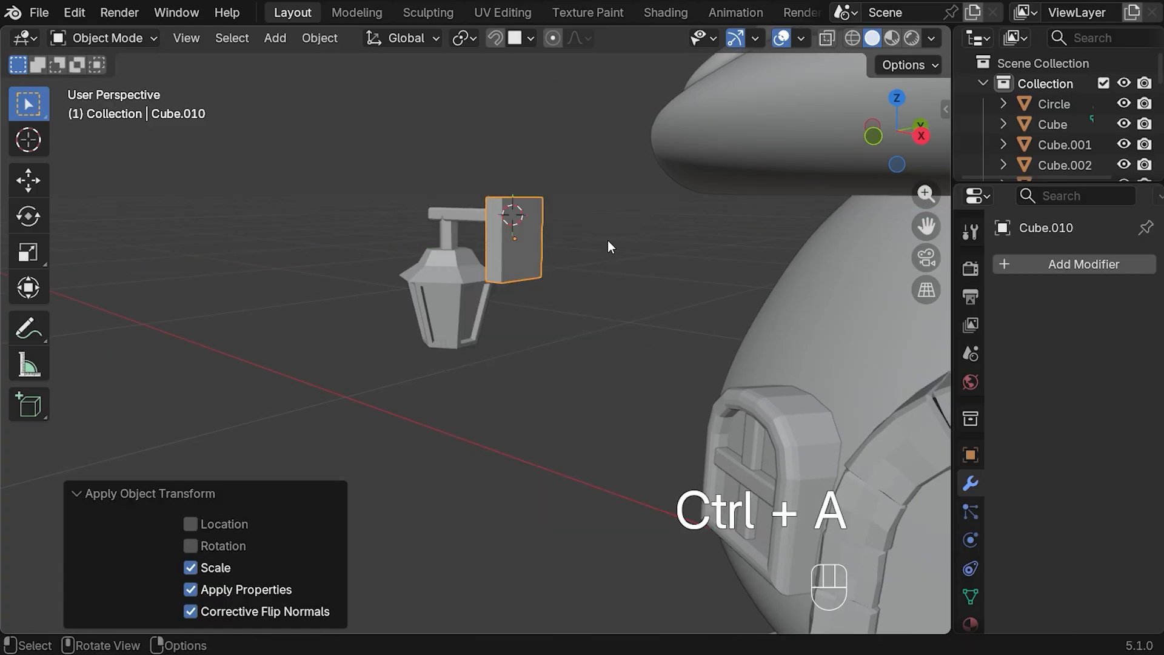
- Bevel all edges of the mounting plate by about 0.0022 m with one segment
key("Tab")
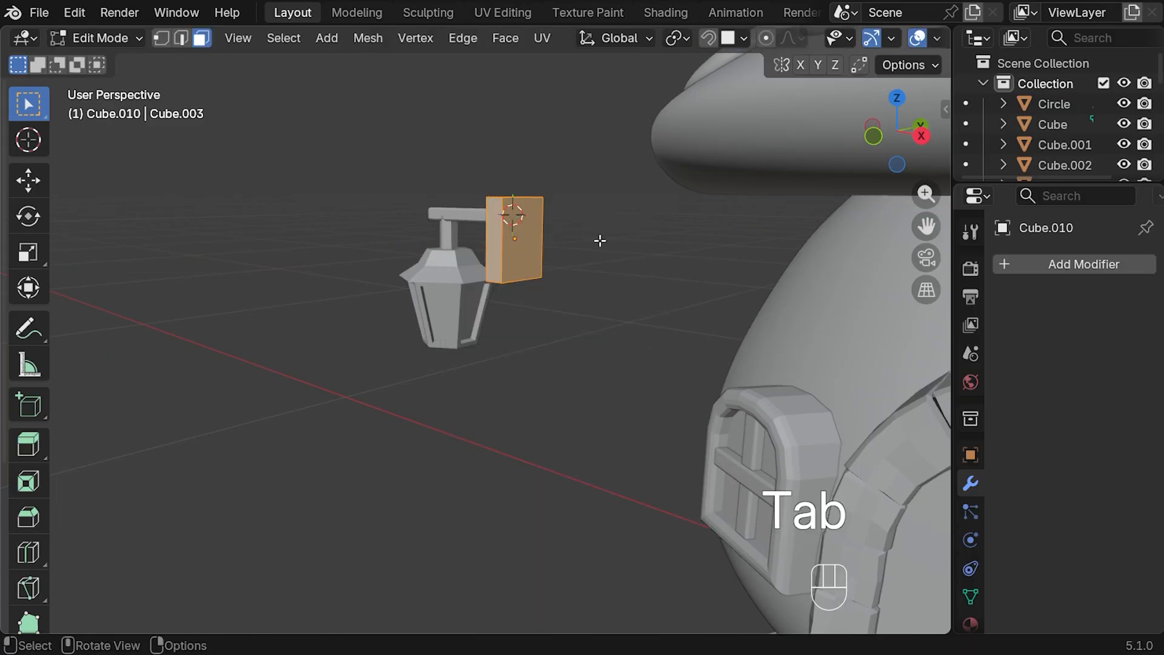
key("ctrl+b")
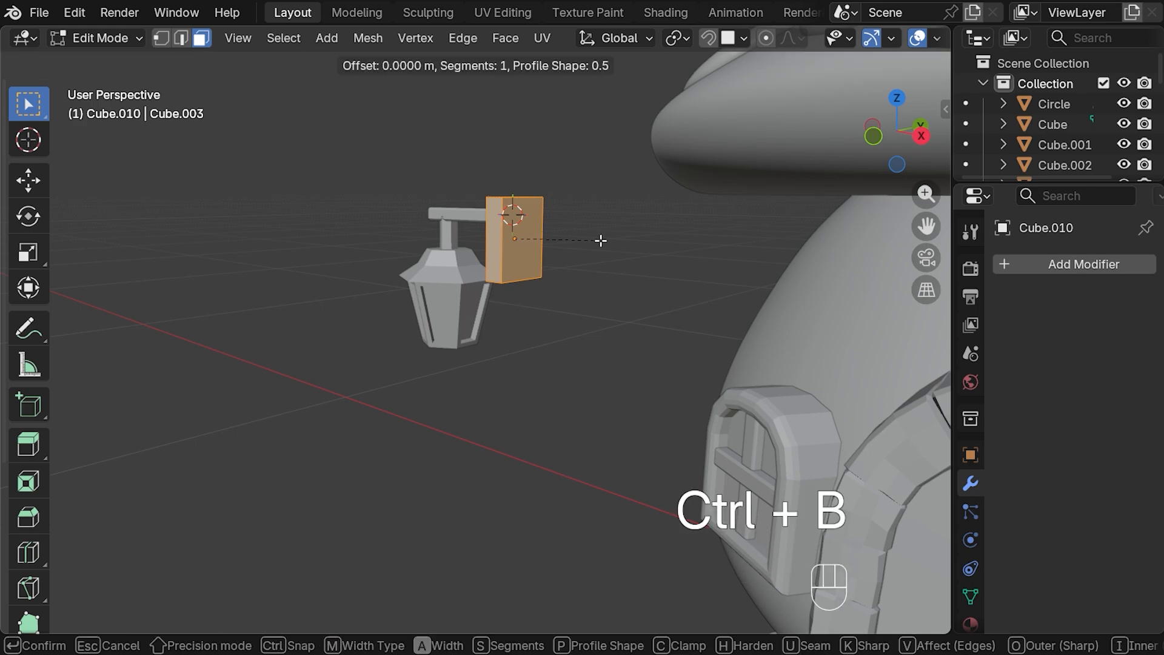
left_click(606, 240)
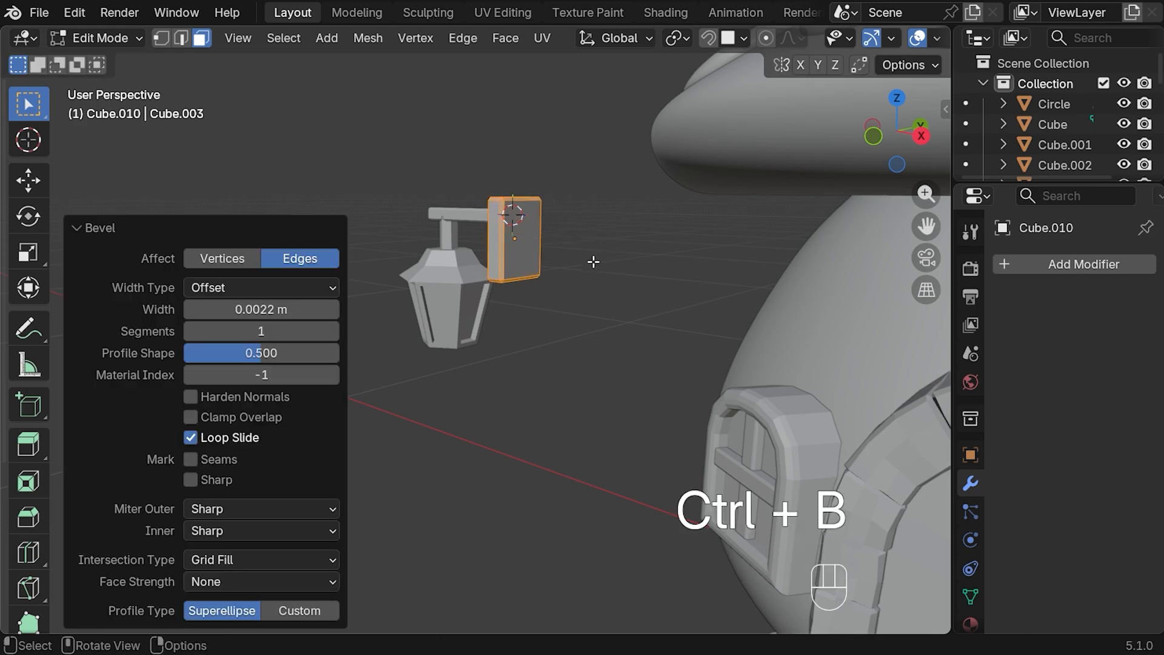
key("Tab")
- Raise the horizontal bar about 0.003 m along Z
middle_click_drag(600, 265, 551, 255)
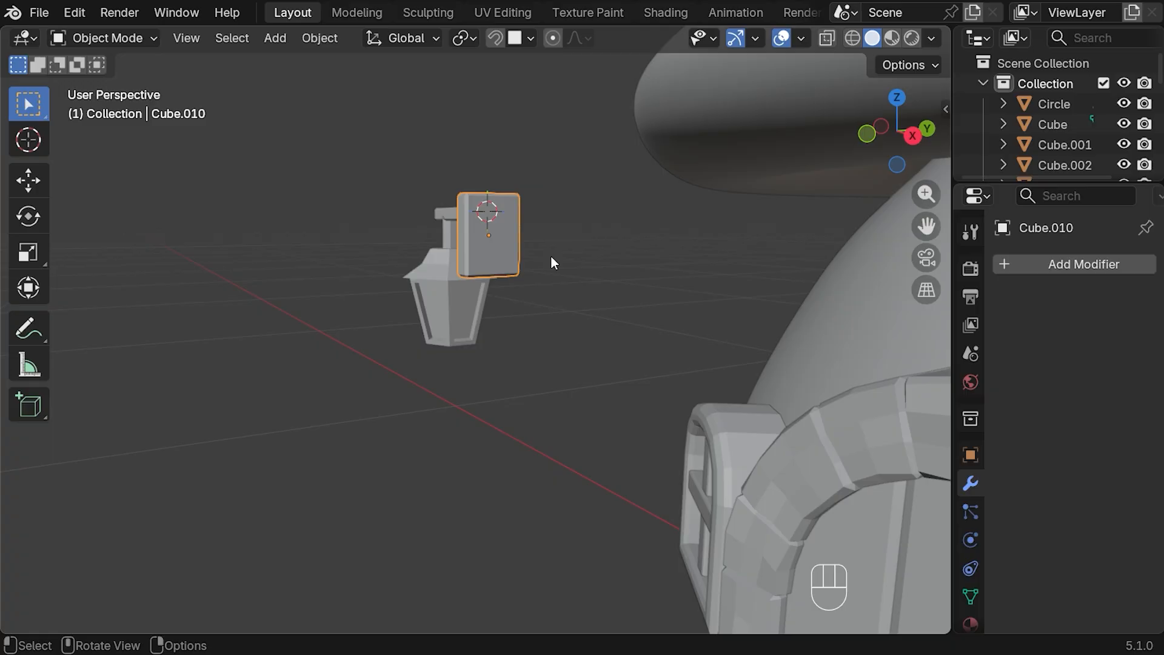
left_click(450, 214)
key("g")
key("z")
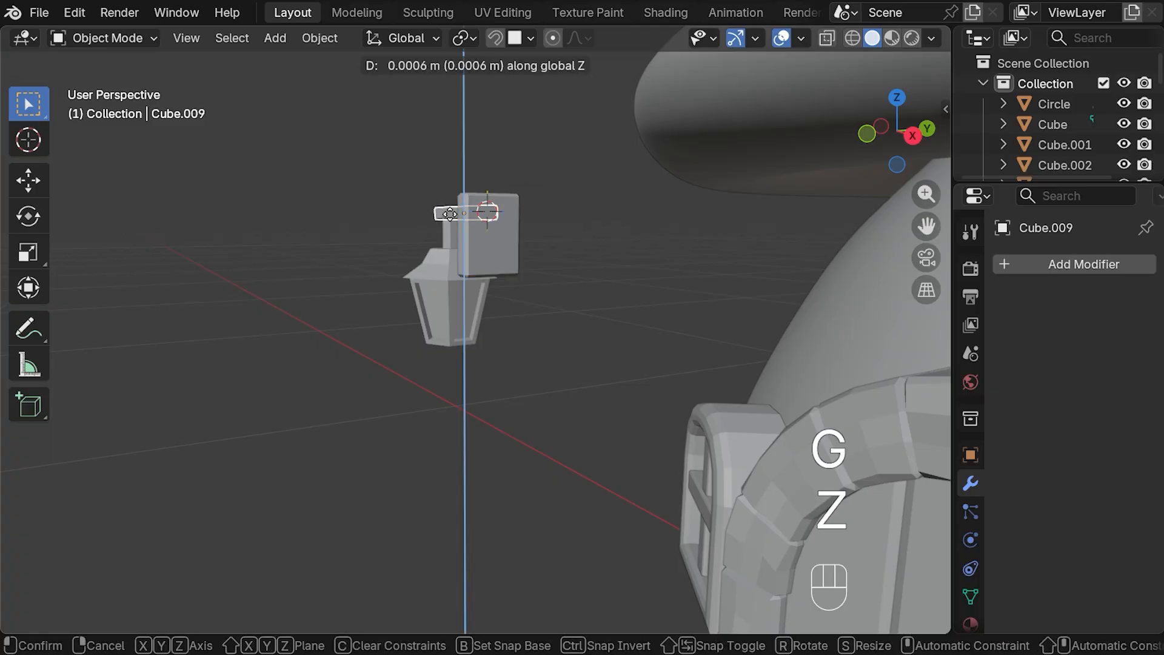
left_click(536, 218)
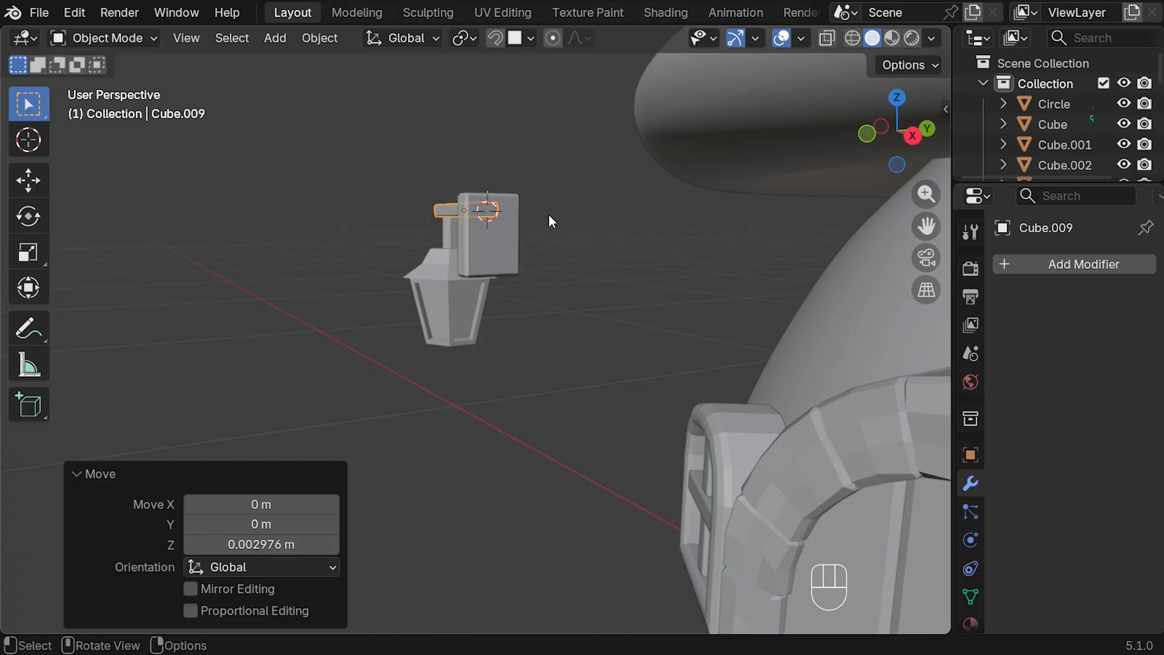
- Isolate the lantern parts and move the mounting plate about 0.0064 m along Y to centre it on the lantern
left_click_drag(321, 156, 552, 446)
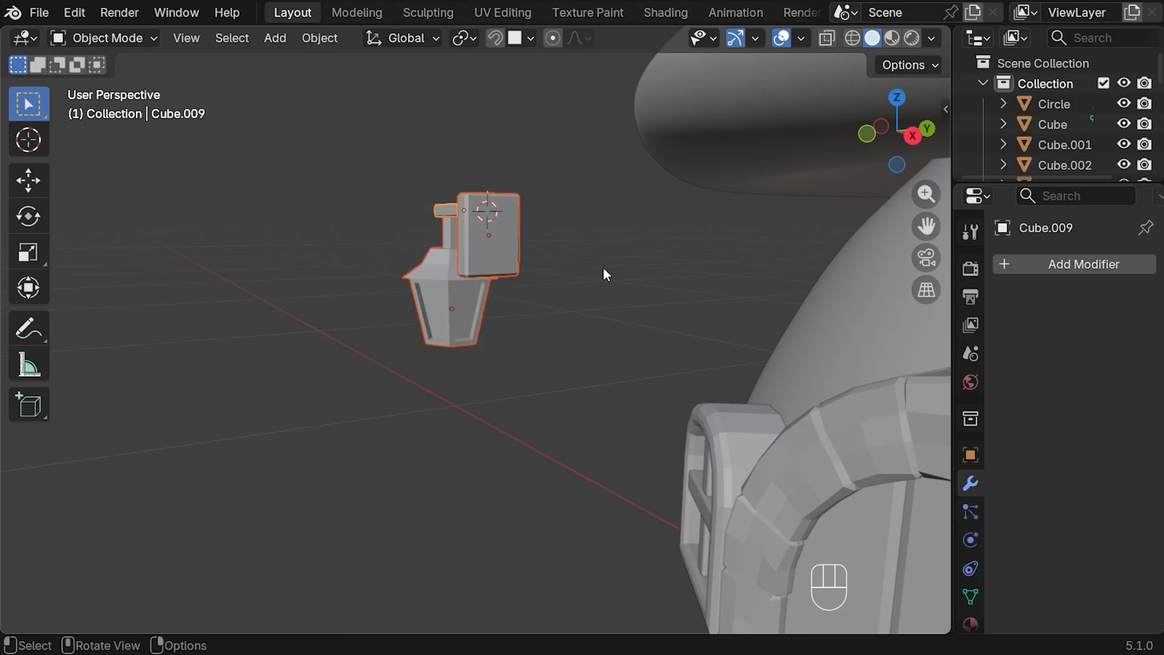
key("KP_Divide")
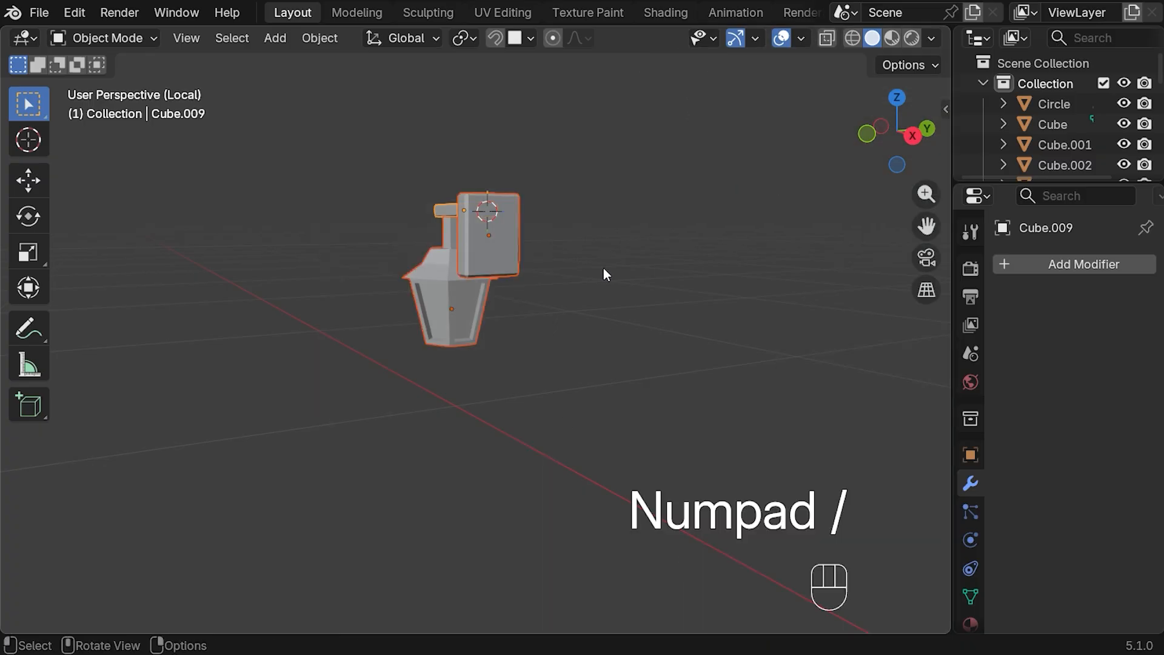
key("KP_3")
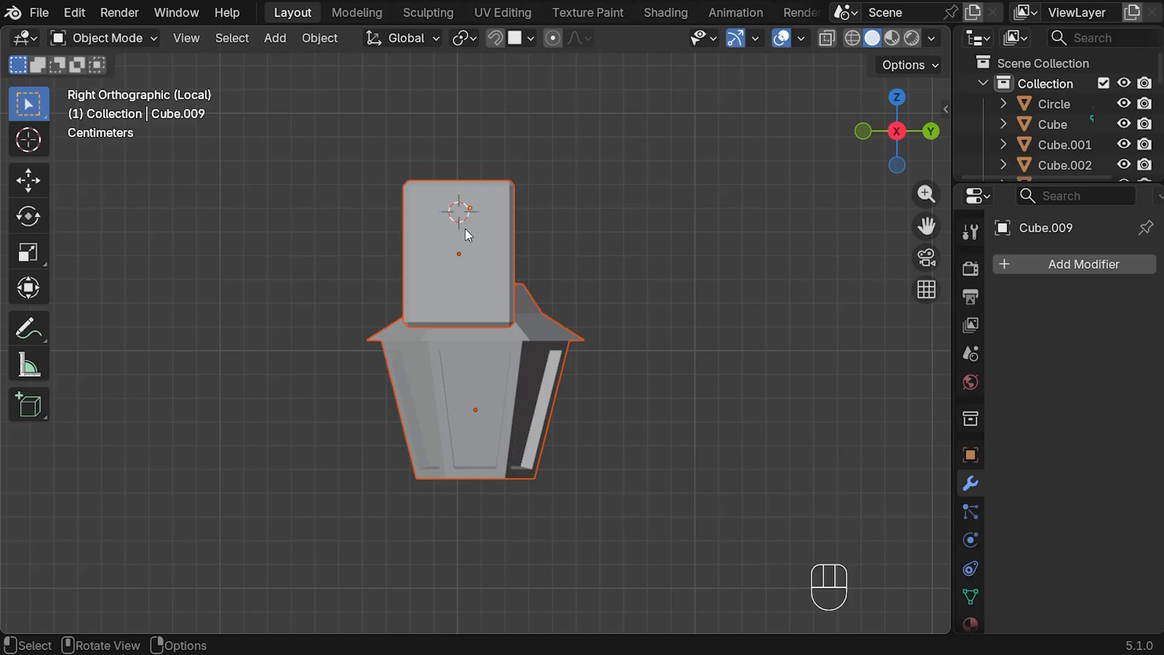
key("ctrl+z")
key("ctrl+z")
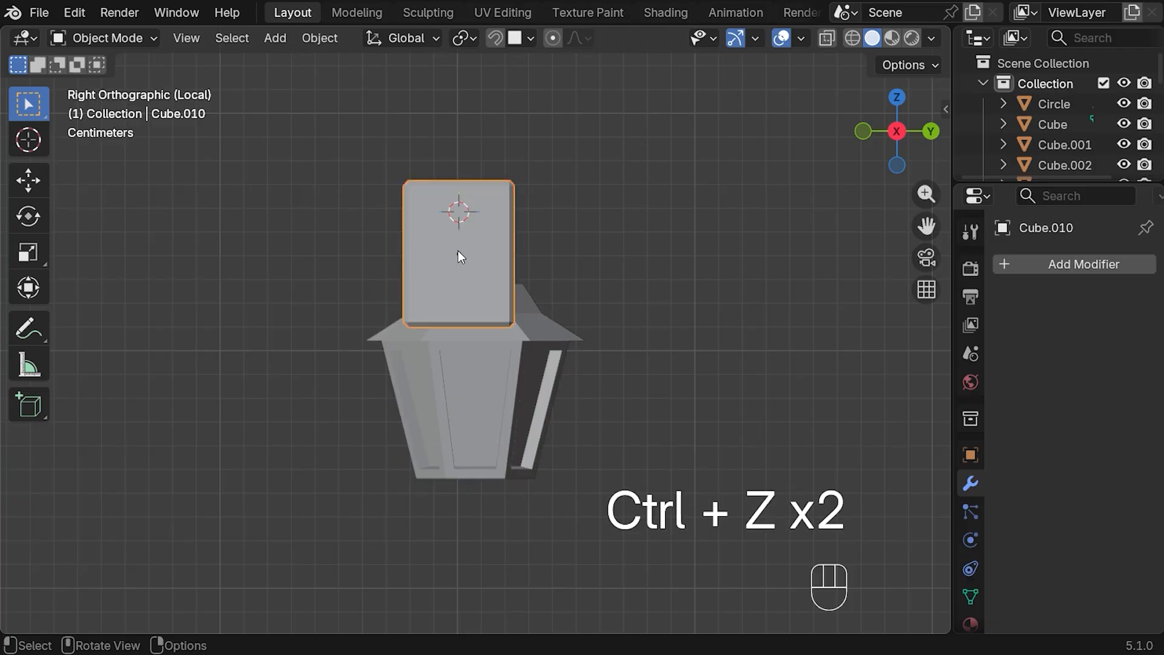
key("g")
key("y")
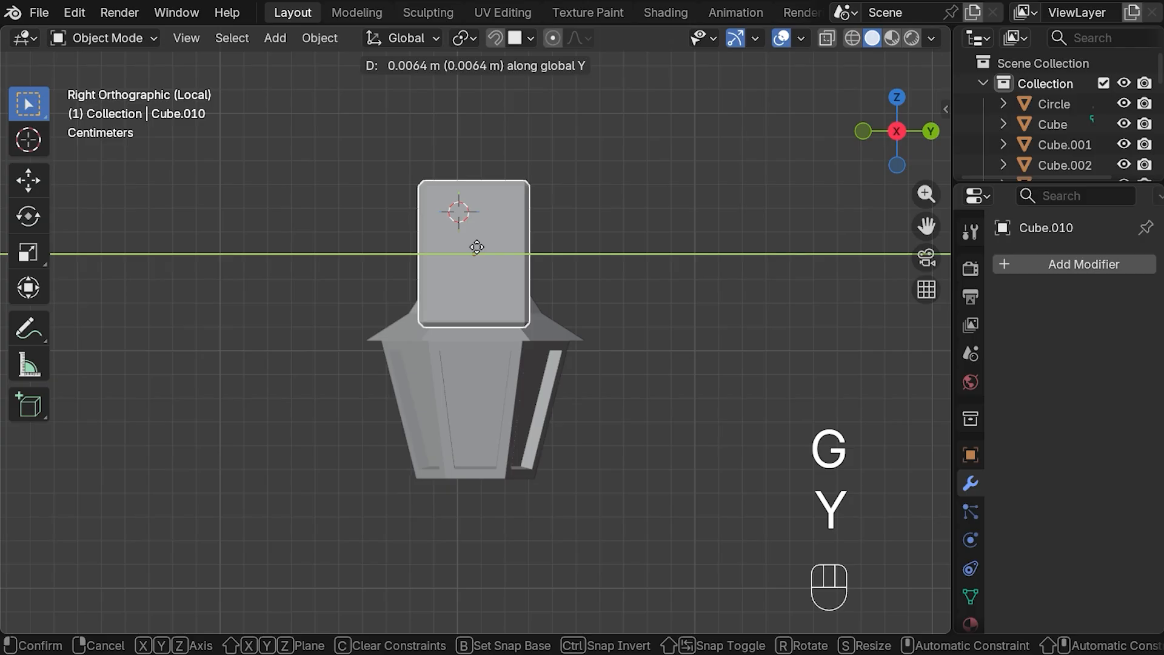
left_click(477, 247)
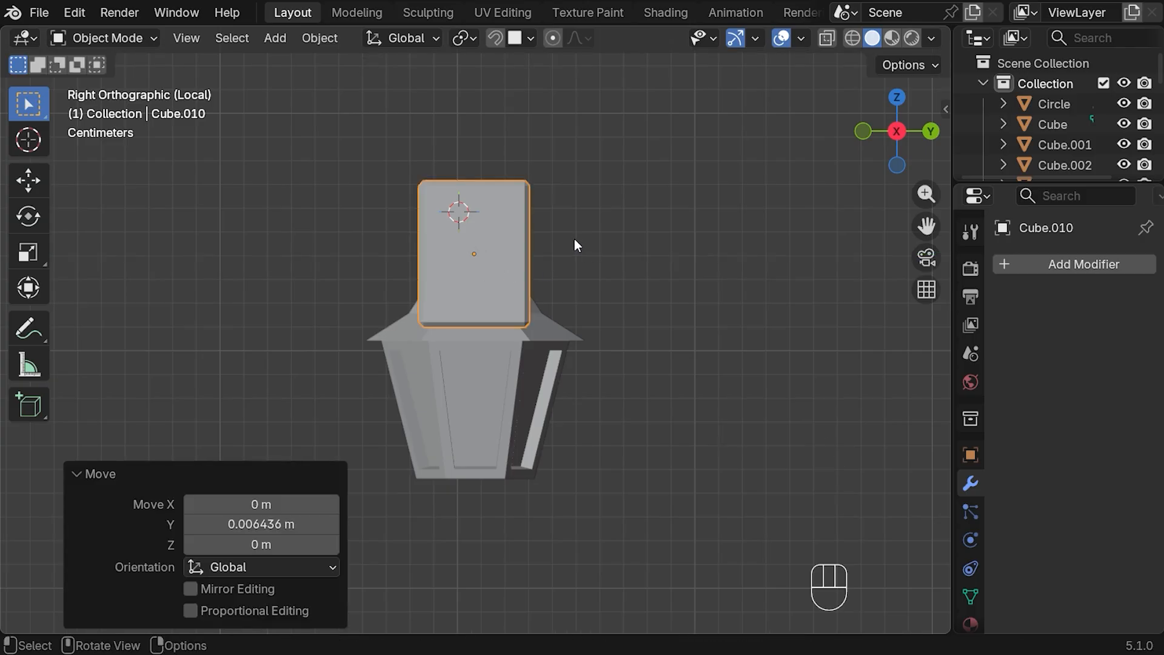
key("KP_Divide")
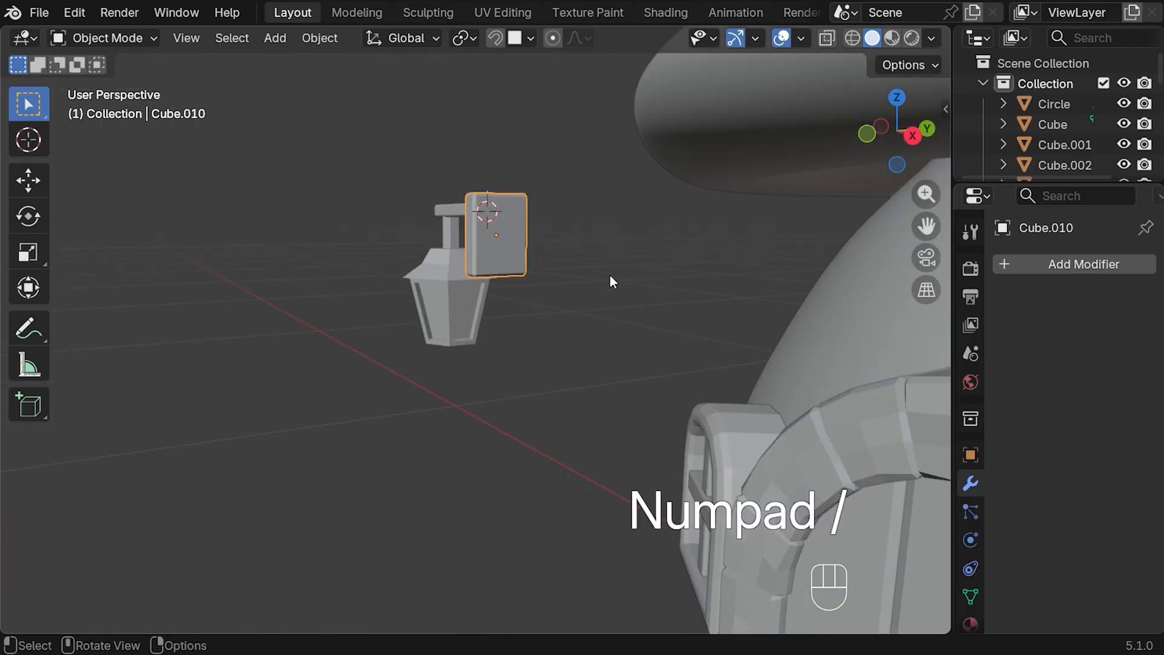
- Select all lantern parts and move them about 0.092 m along X and -0.096 m along Z toward the house wall
scroll(610, 275, "down", 3)
middle_click_drag(610, 275, 727, 354)
left_click_drag(410, 229, 524, 363)
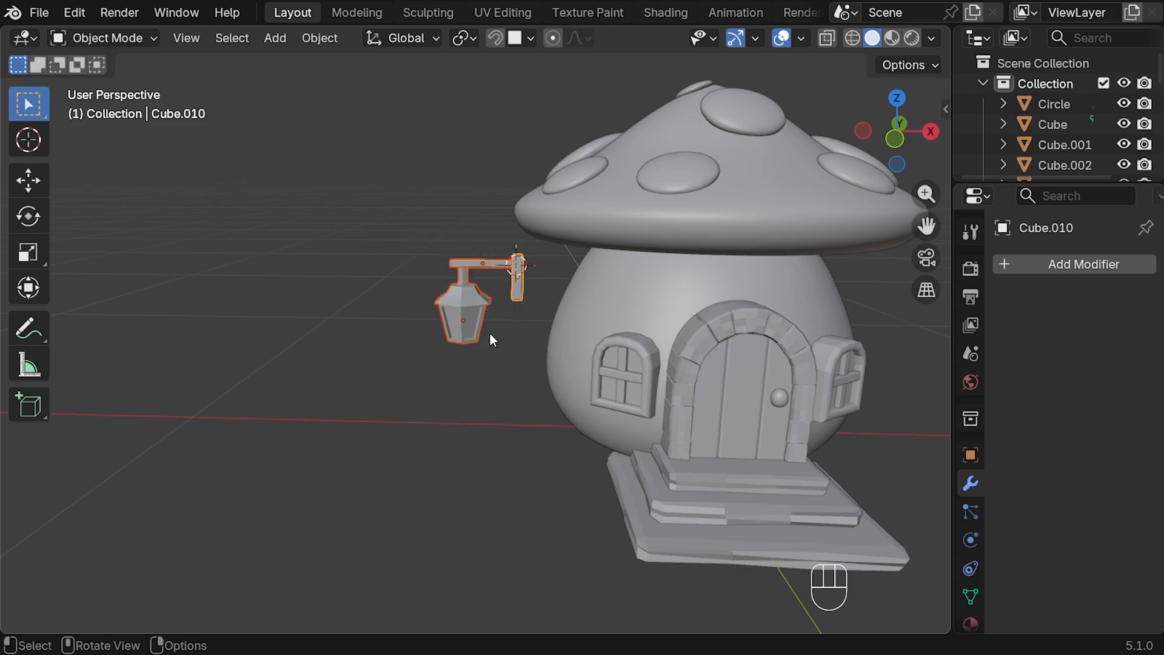
key("KP_1")
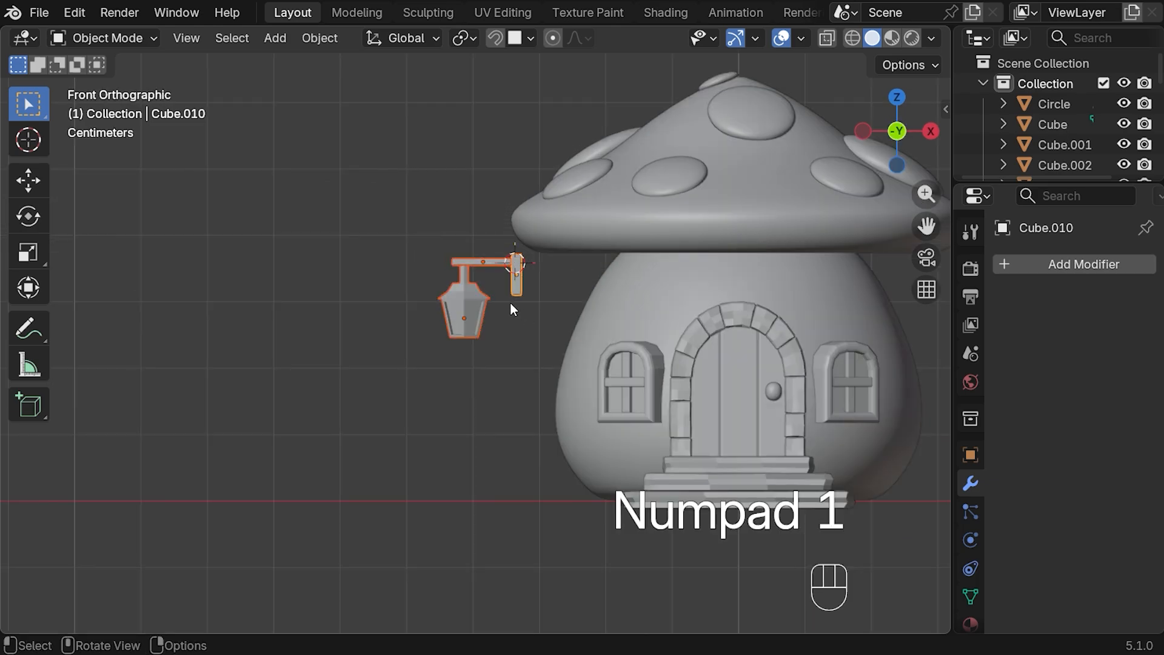
key("g")
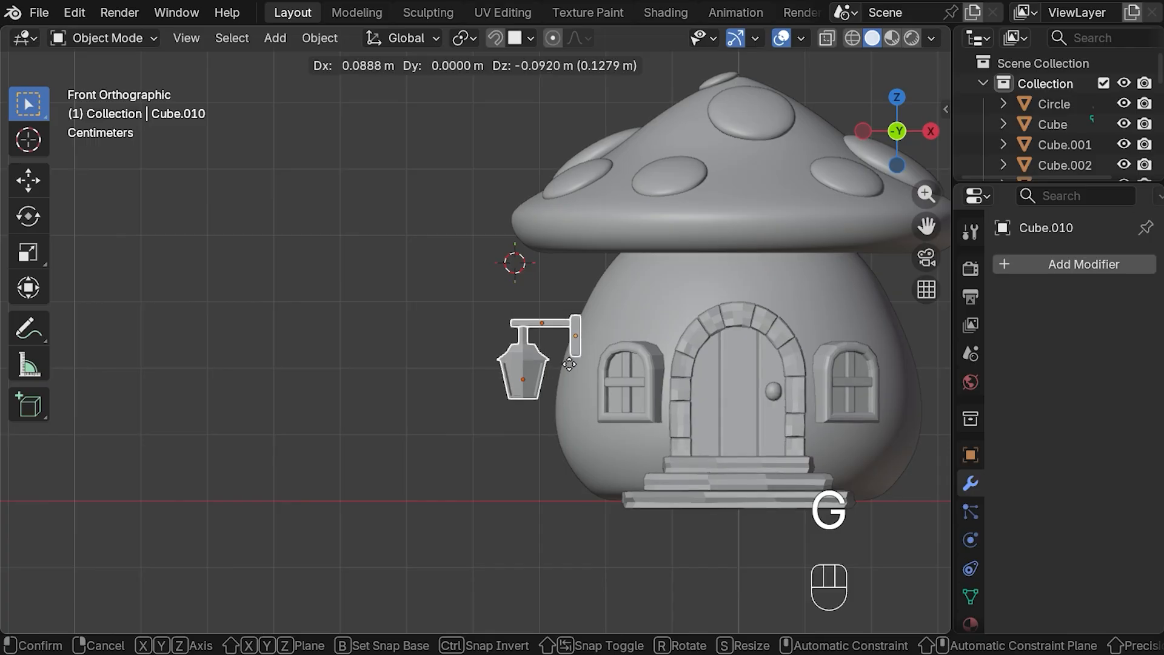
left_click(577, 366)
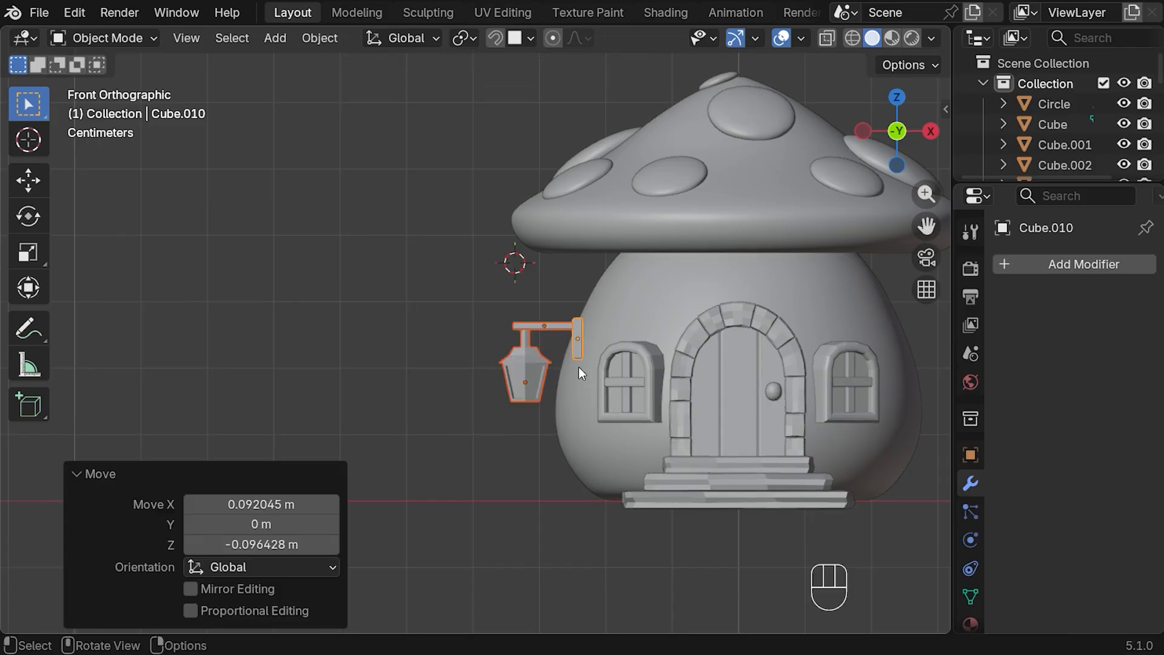
- Move the whole lantern about 0.084 m along Y, beside the house wall
key("KP_3")
key("g")
key("y")
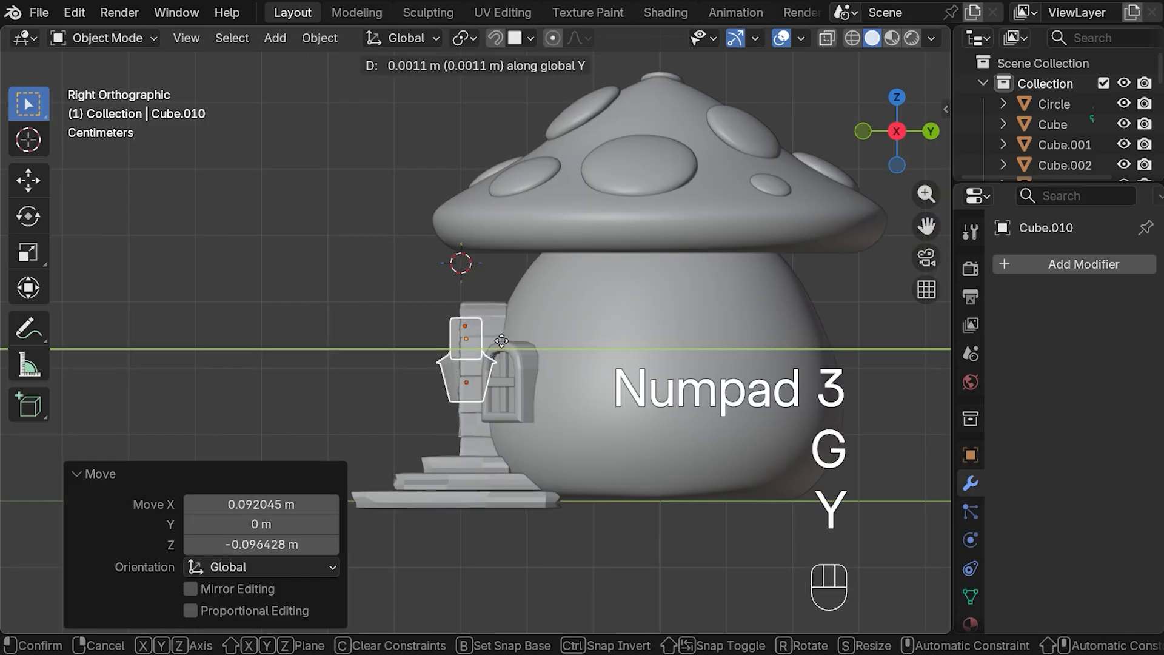
left_click(555, 330)
- With X-ray on, rotate the lantern about -34° around Z and move it about 0.016 m along X and 0.042 m along Y
key("KP_7")
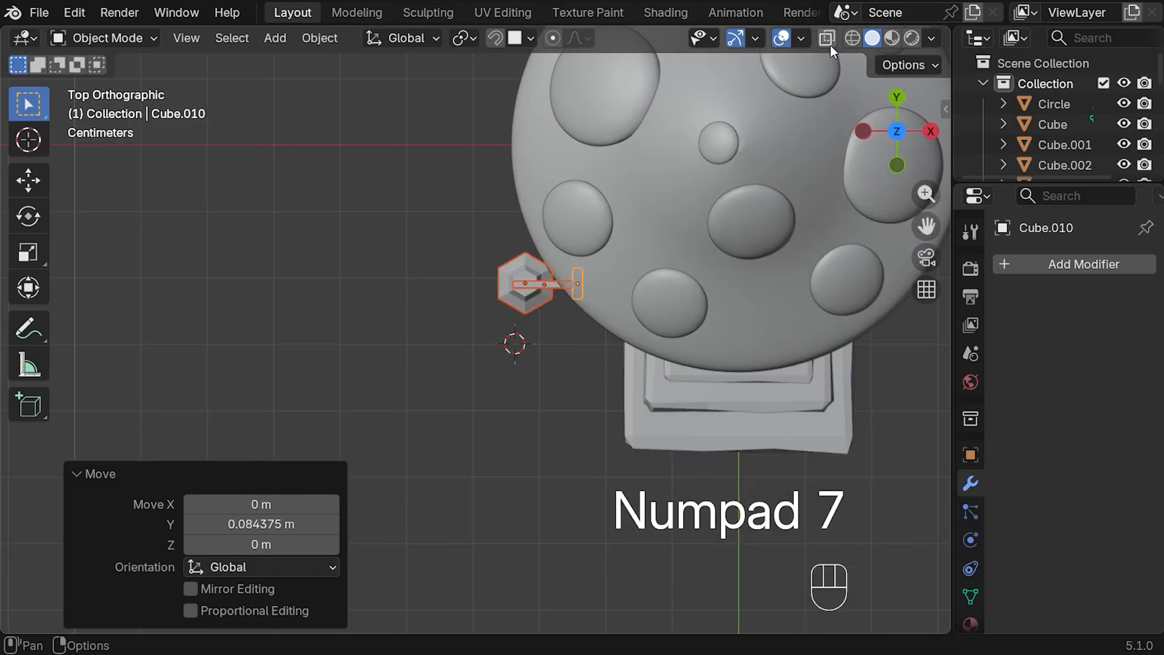
left_click(827, 38)
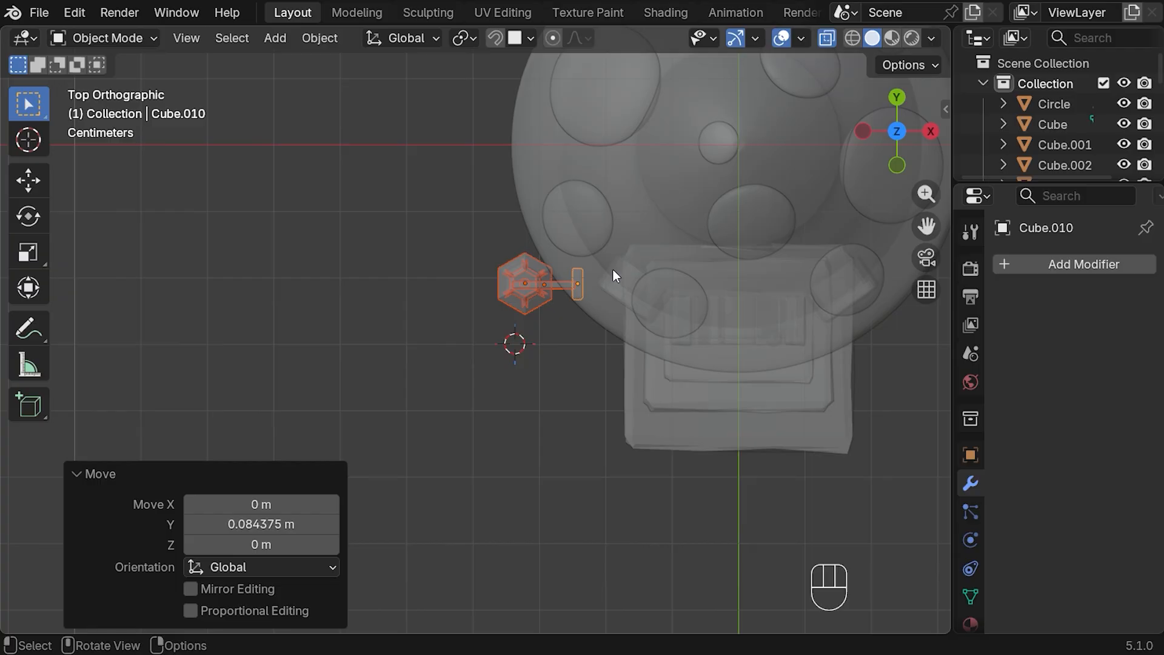
key("r")
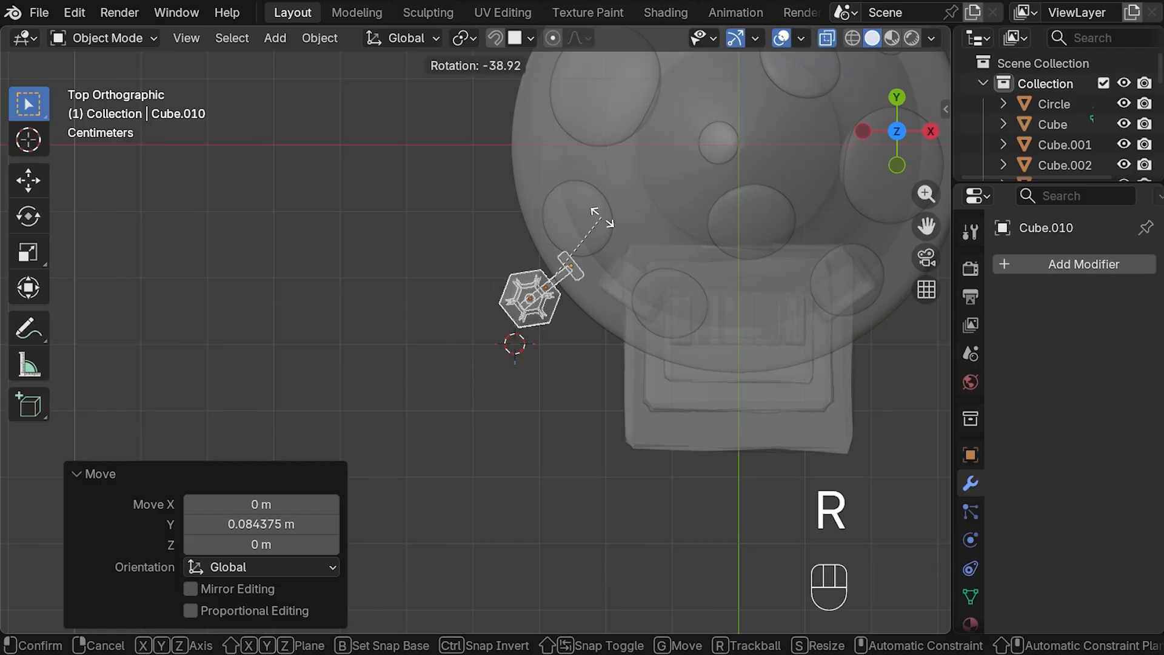
left_click(609, 220)
key("g")
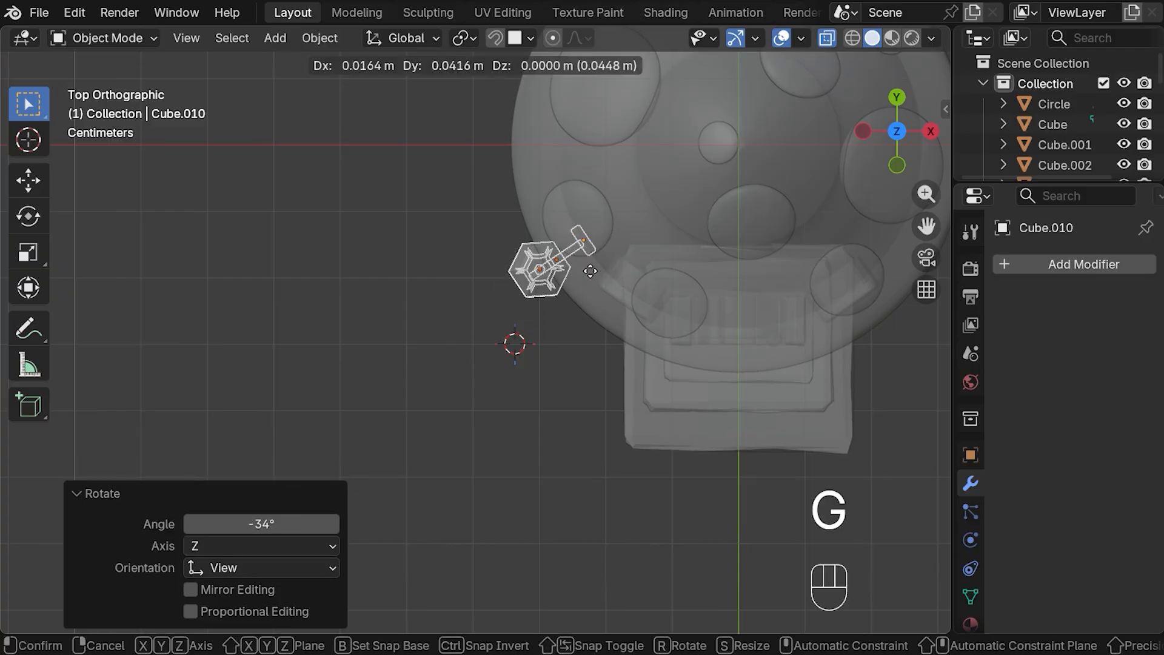
left_click(590, 269)
- Move the lantern closer to the wall, about 0.0165 m in X, 0.0135 m in Y and 0.011 m in Z
middle_click_drag(561, 386, 649, 377)
key("g")
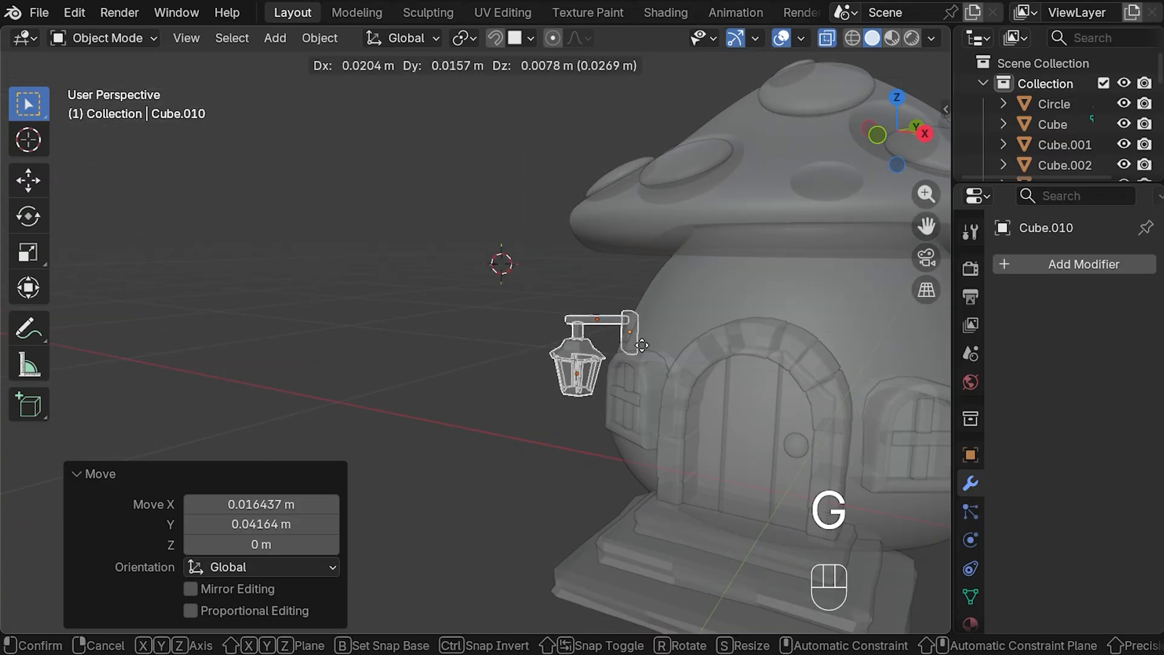
left_click(660, 289)
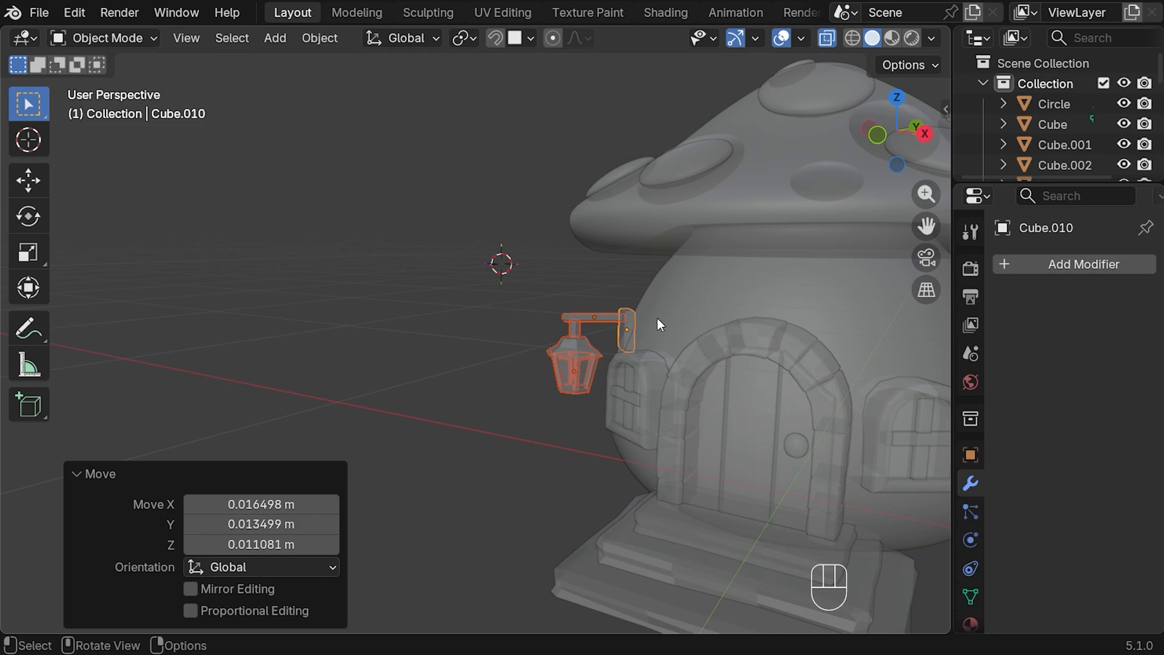
- Rotate only the mounting plate about 19° to follow the slope of the house wall
mouse_move(658, 318)
middle_mouse_down()
mouse_move(776, 314)
mouse_move(645, 329)
middle_mouse_up()
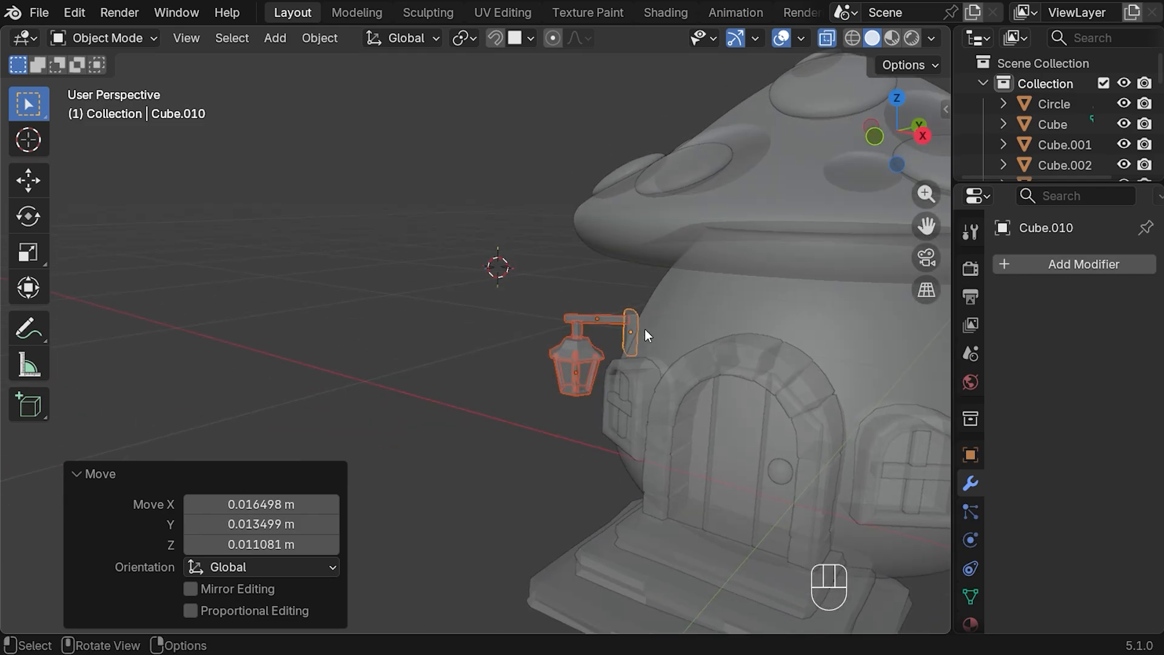
left_click(630, 333)
key("r")
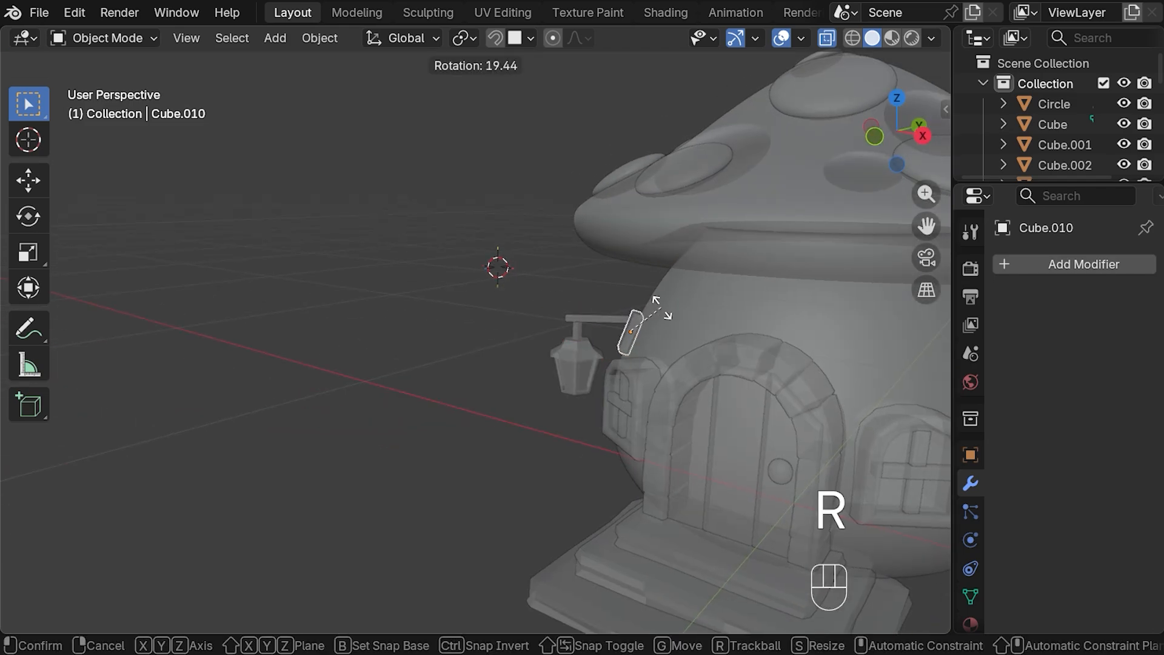
left_click(664, 308)
- Move the horizontal bar about 0.0063 m along its local X axis into the tilted mounting plate
middle_click_drag(646, 341, 567, 312)
left_click(597, 316)
key("g")
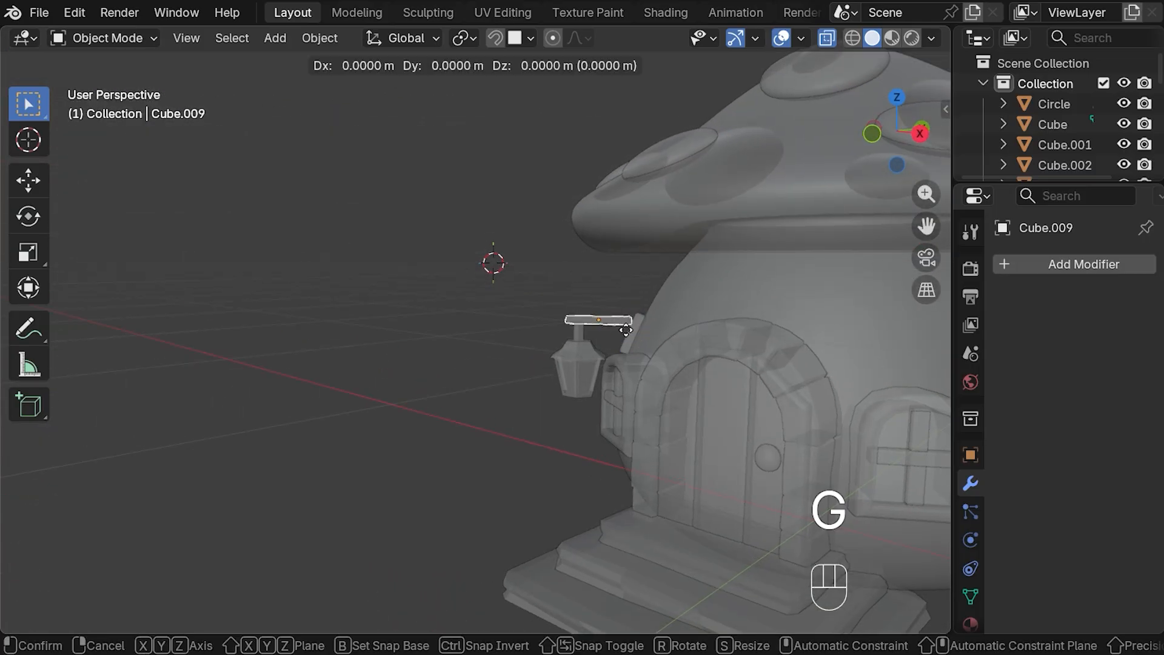
key("x")
key("x")
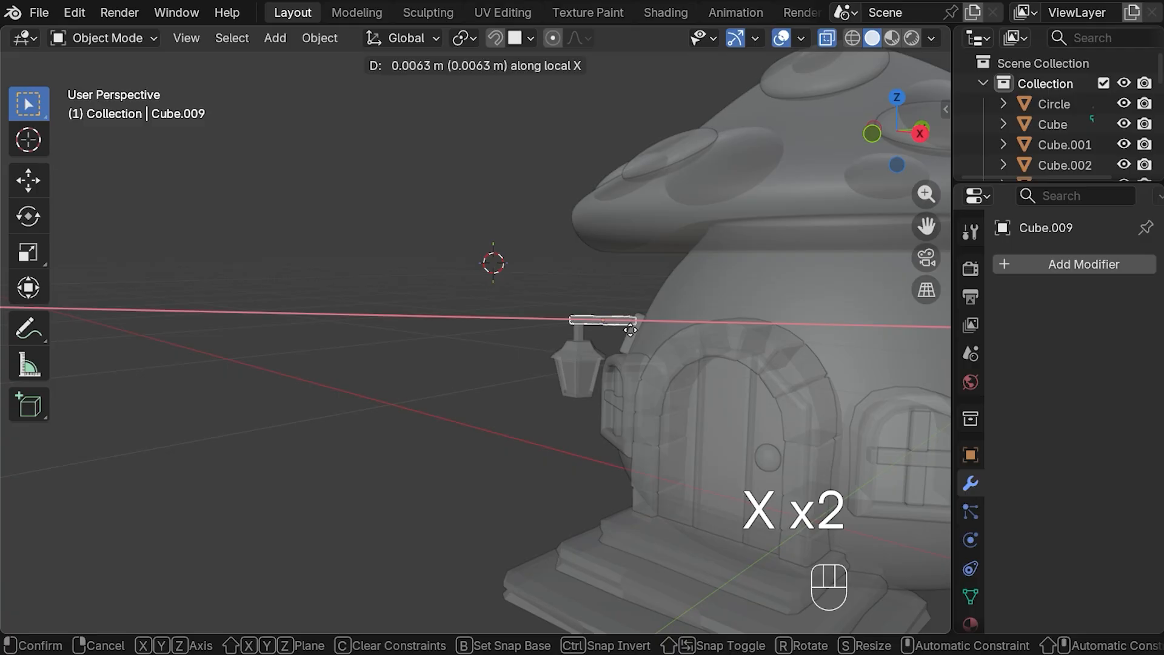
left_click(595, 363)
- Turn off X-ray and select the mushroom house body in the front view
middle_click_drag(595, 363, 856, 316)
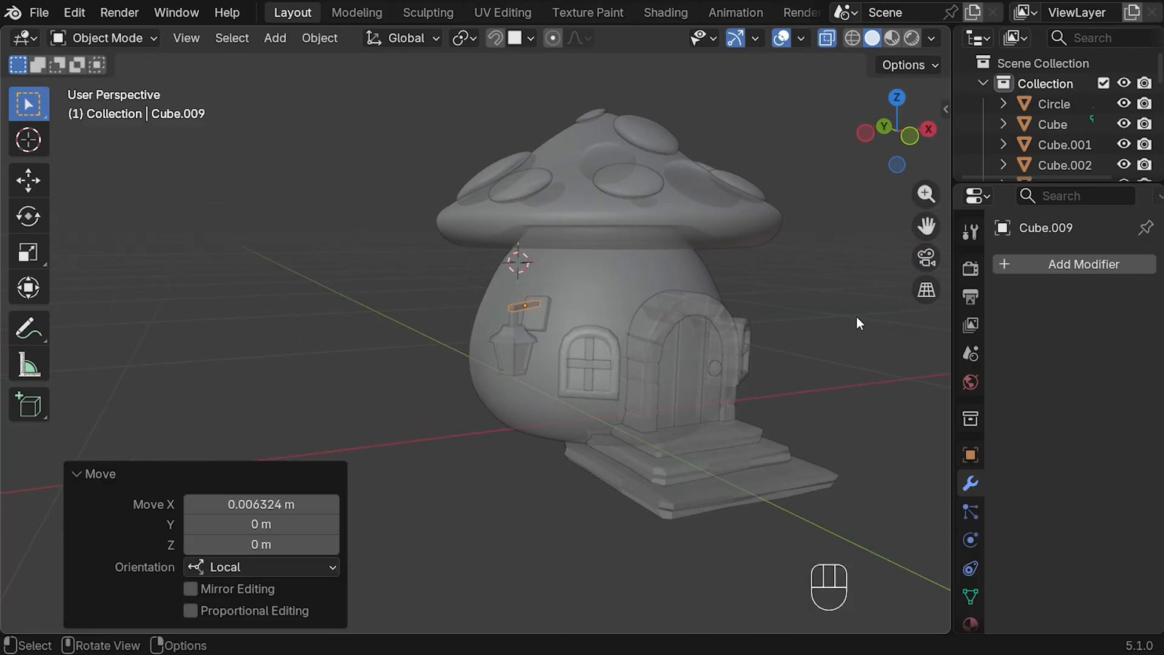
key("KP_1")
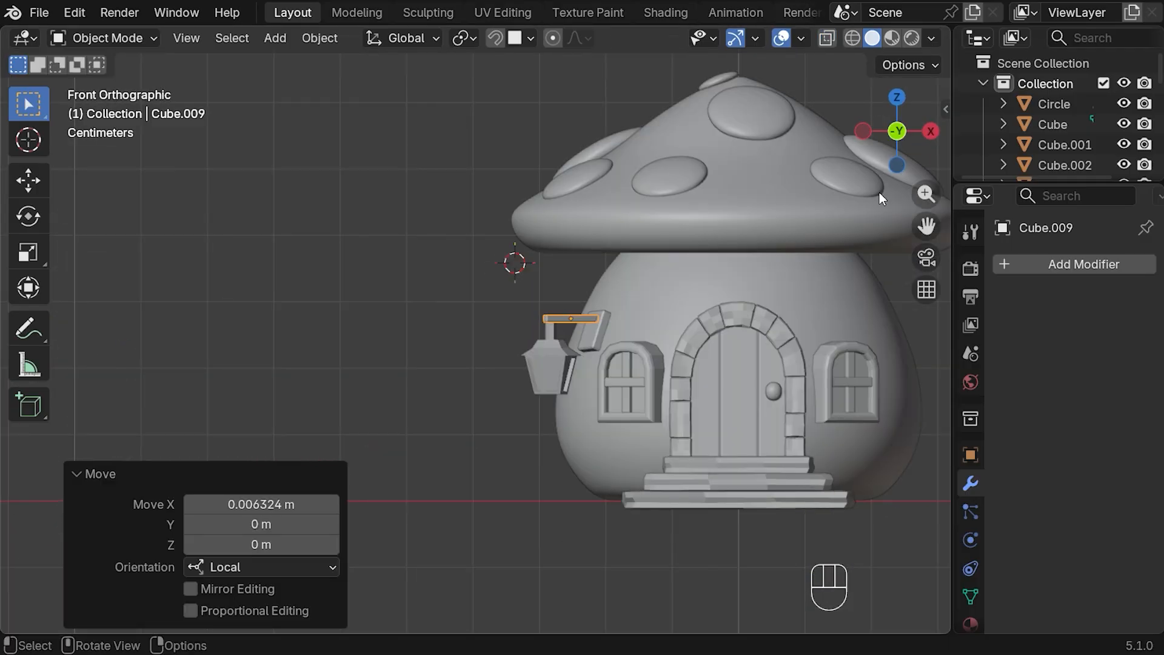
left_click_drag(926, 227, 725, 216)
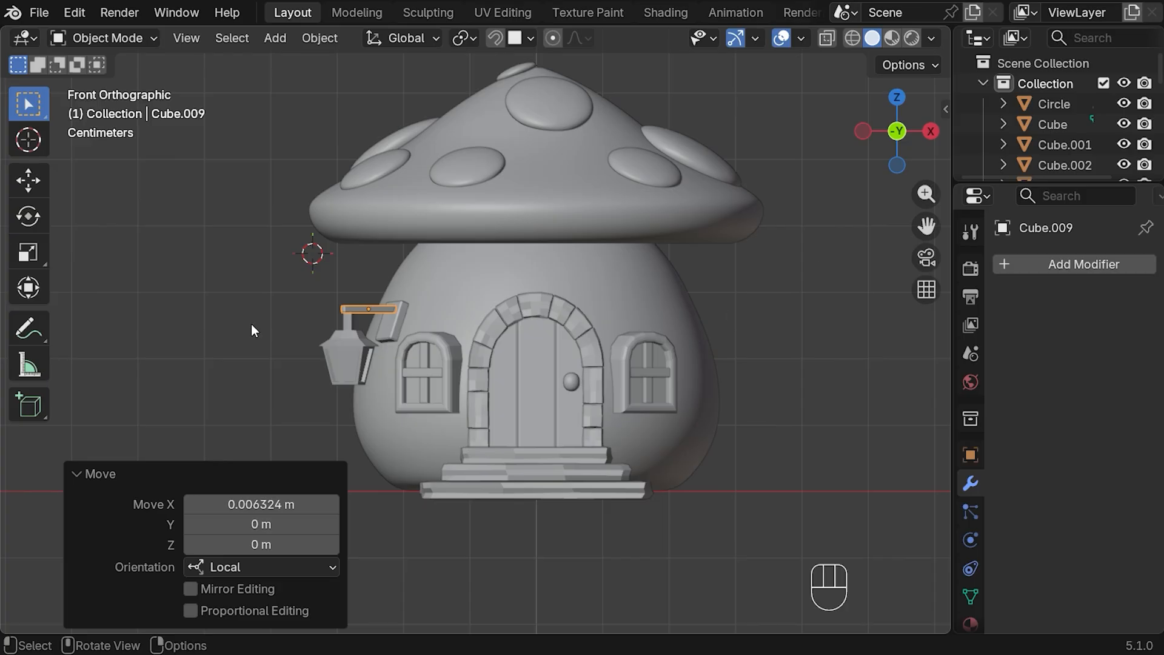
left_click(560, 259)
scroll(432, 271, "down", 2)
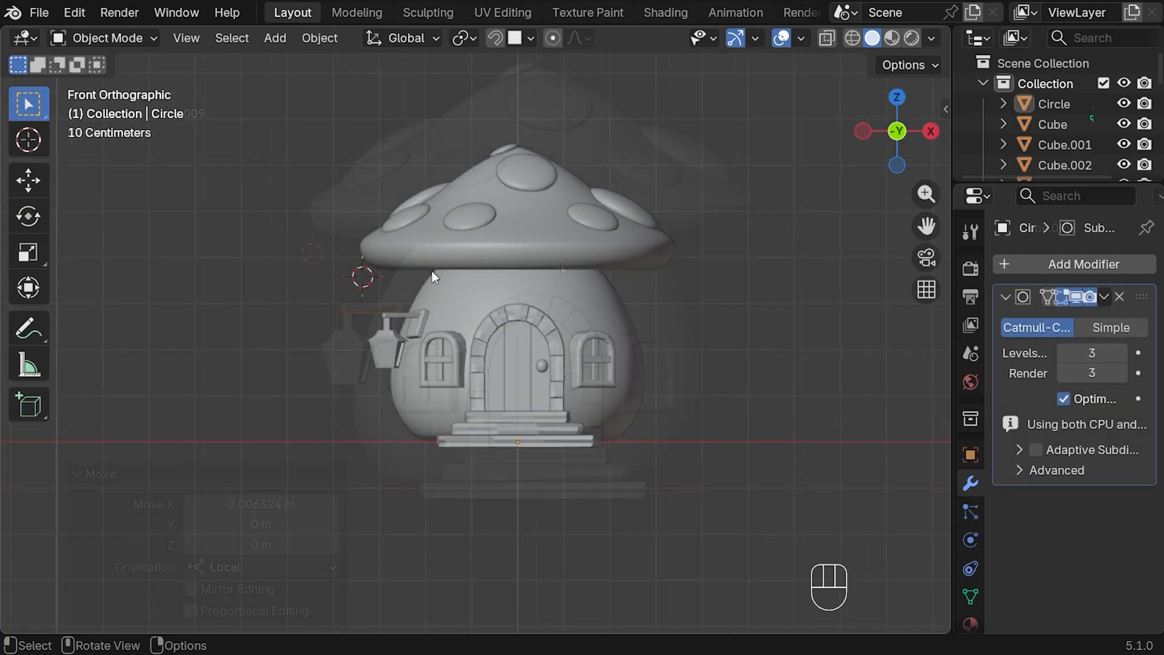
- Duplicate the mushroom house's body, cap and cap spots, placing the copy about 0.815 m along X from the original
left_click_drag(321, 78, 713, 257)
middle_click_drag(726, 257, 702, 261)
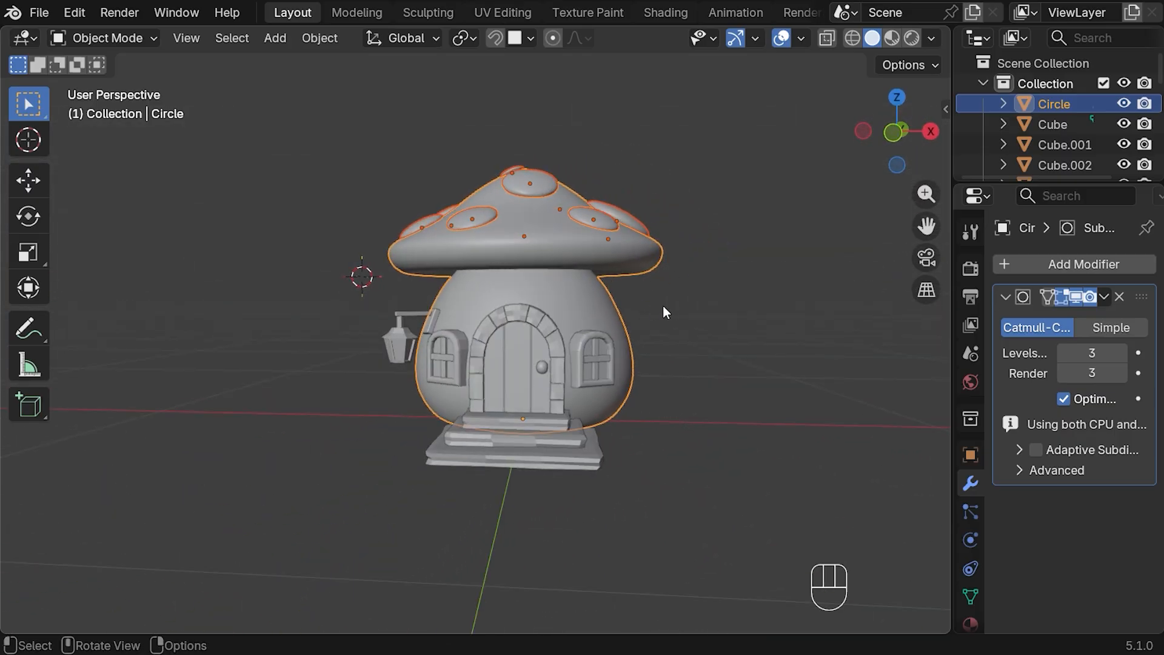
key("KP_1")
scroll(696, 273, "down", 3)
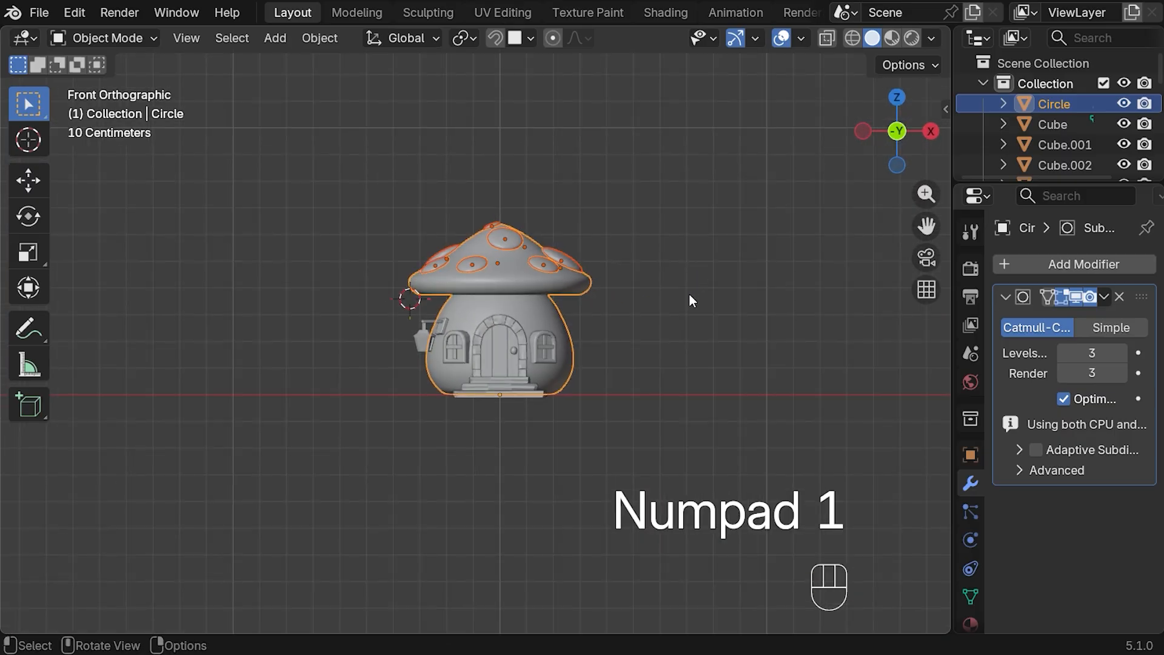
left_click_drag(925, 225, 752, 227)
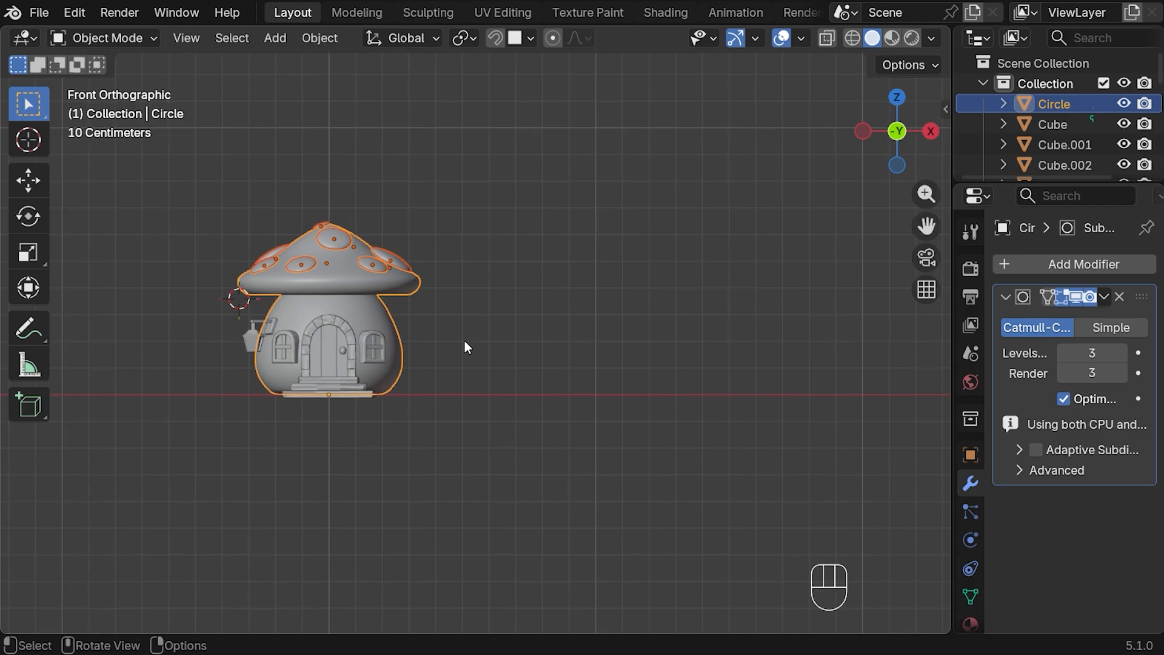
key("shift+d")
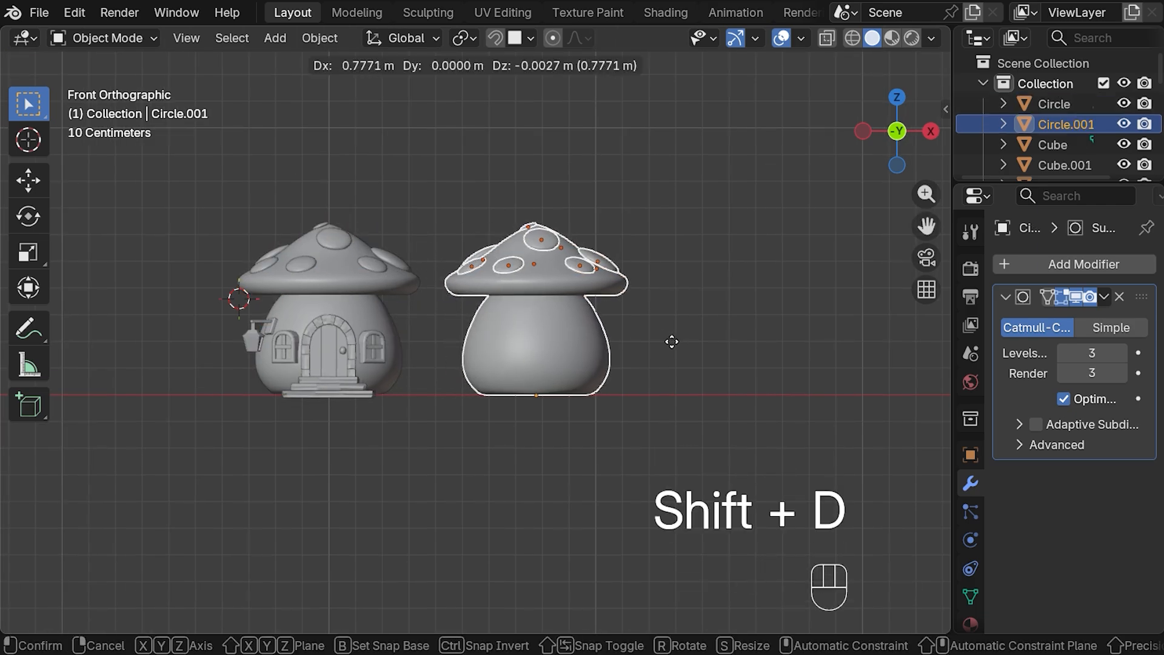
left_click(682, 343)
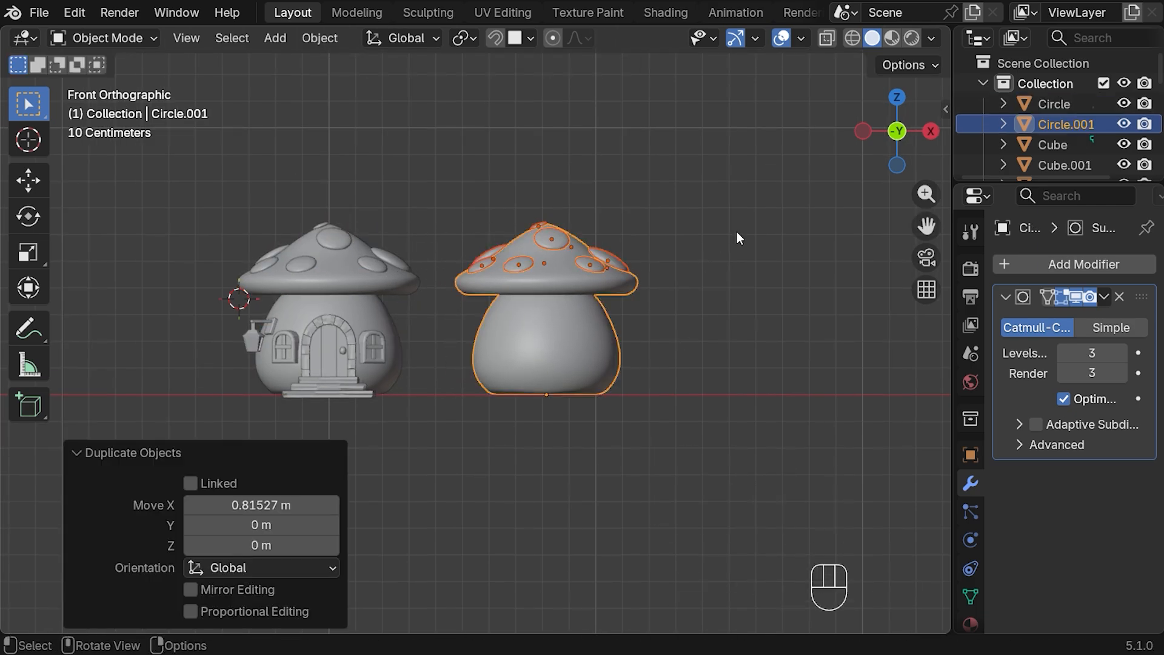
- Scale the mushroom copy to about 0.267 and lower it about 0.346 m so its base rests on the ground line
key("s")
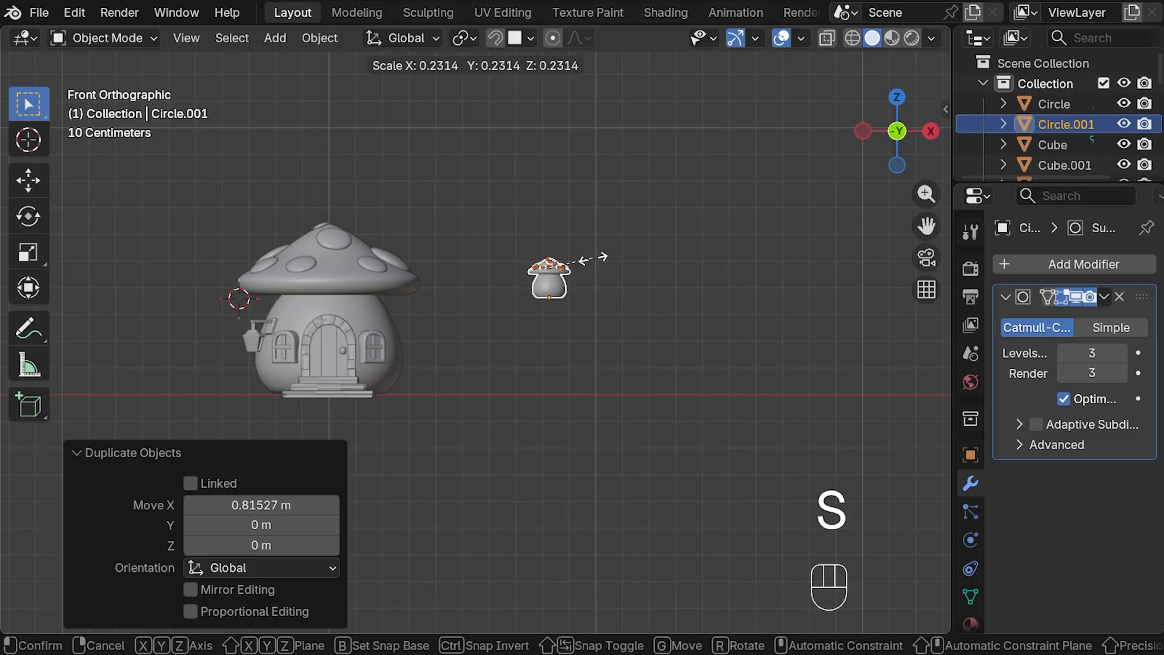
left_click(600, 255)
key("g")
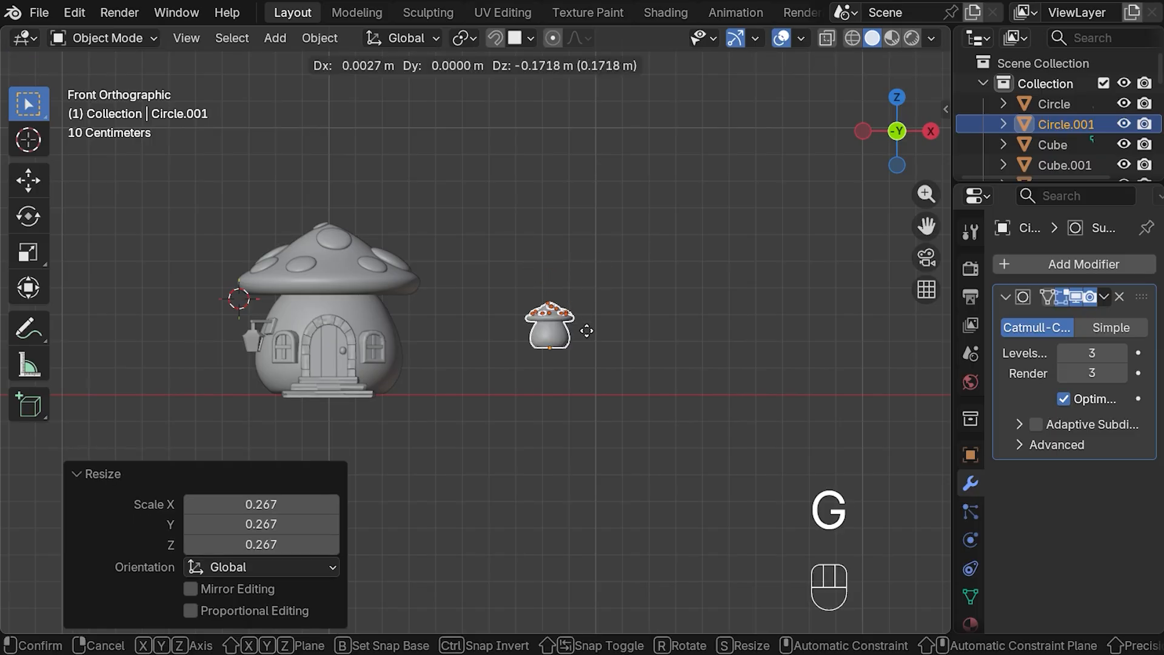
left_click(596, 366)
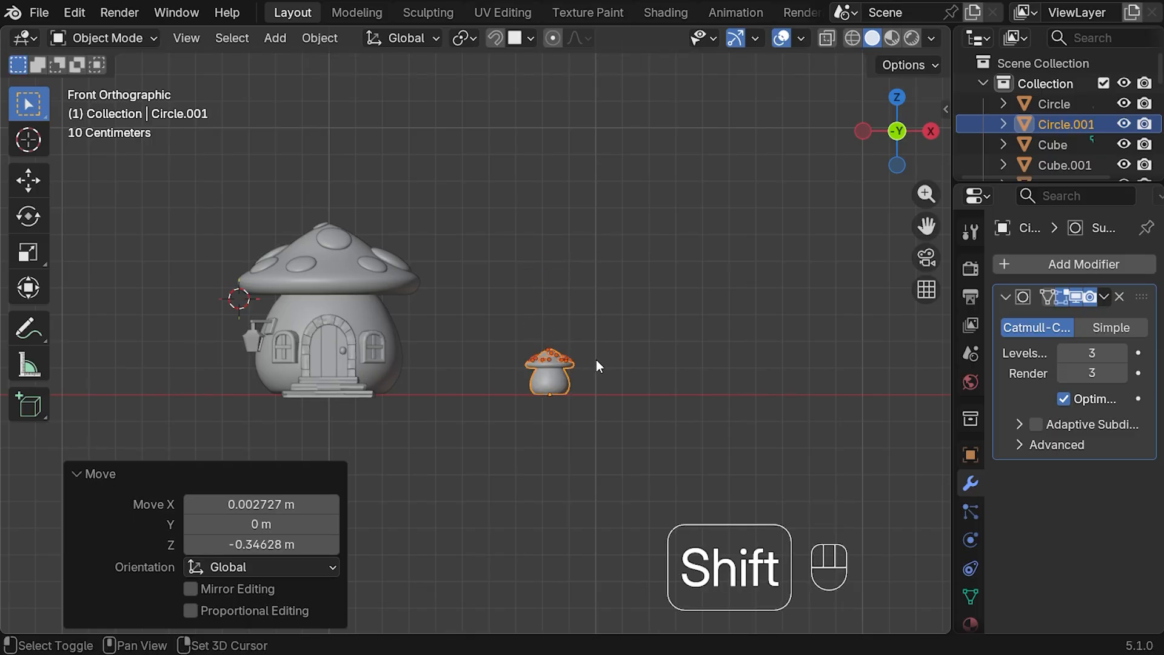
- Duplicate the small mushroom about 0.196 m along X
key("shift+d")
key("x")
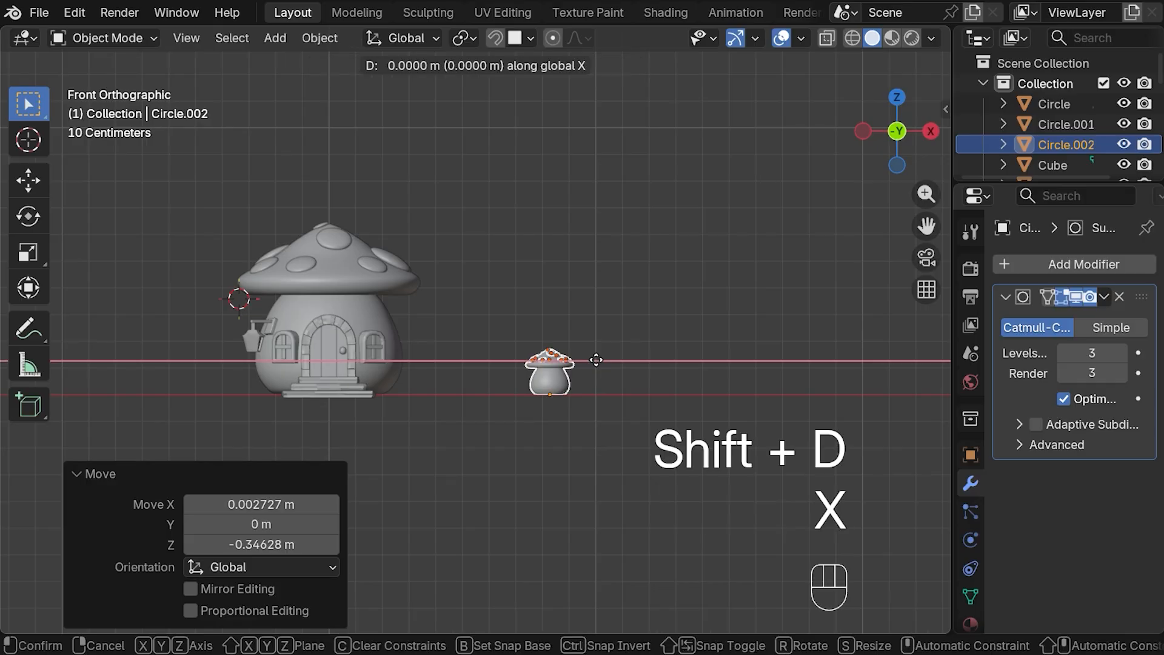
left_click(610, 362)
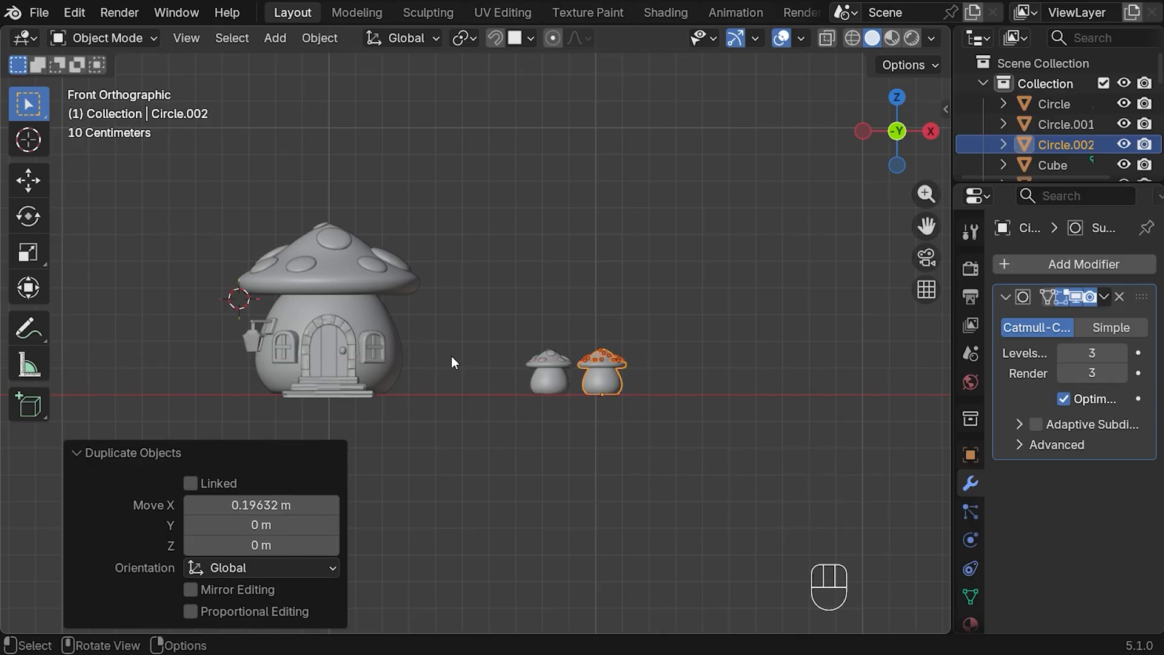
- Move both small mushrooms together about 0.949 m along X, away from the house
left_click_drag(473, 322, 765, 446)
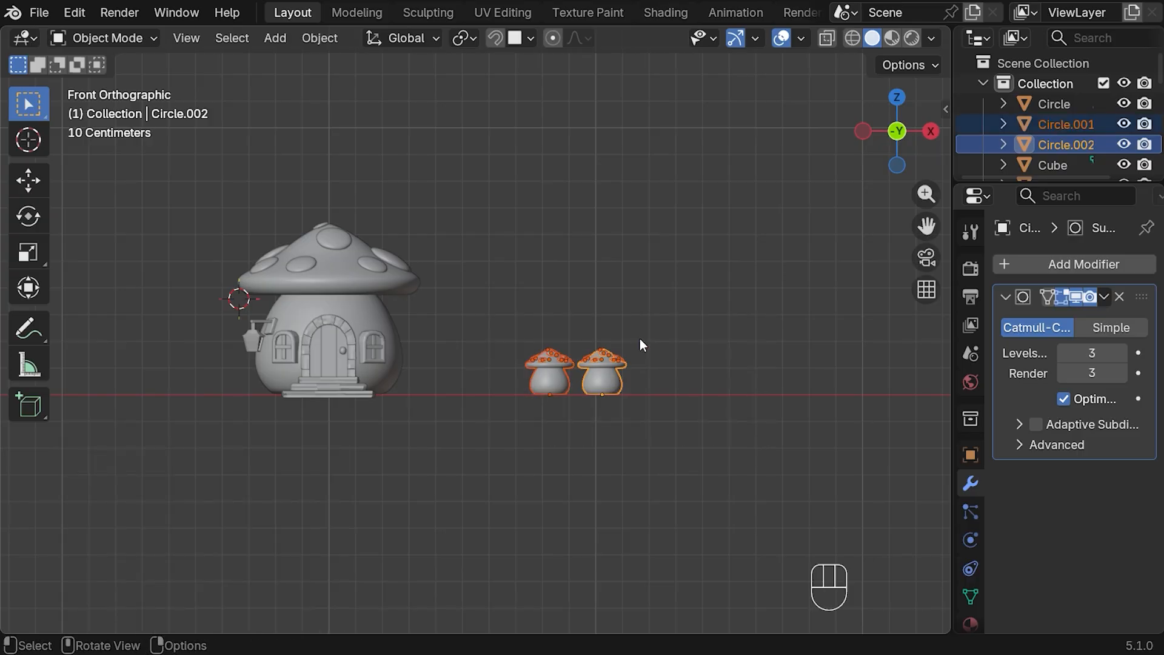
key("g")
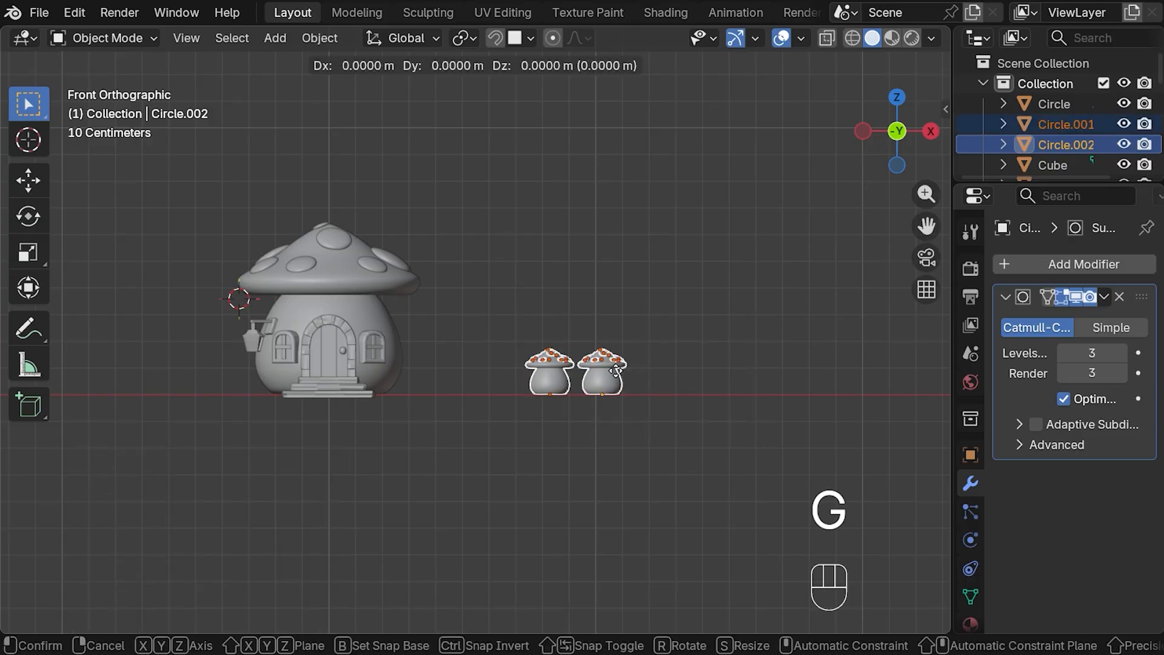
key("x")
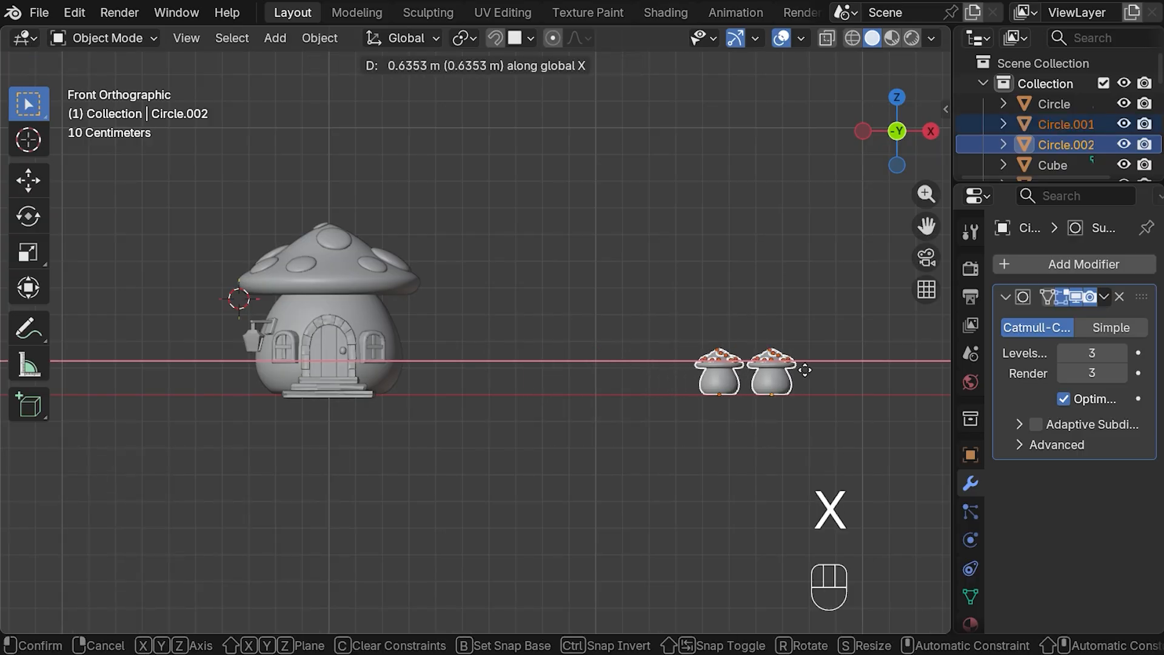
left_click(824, 380)
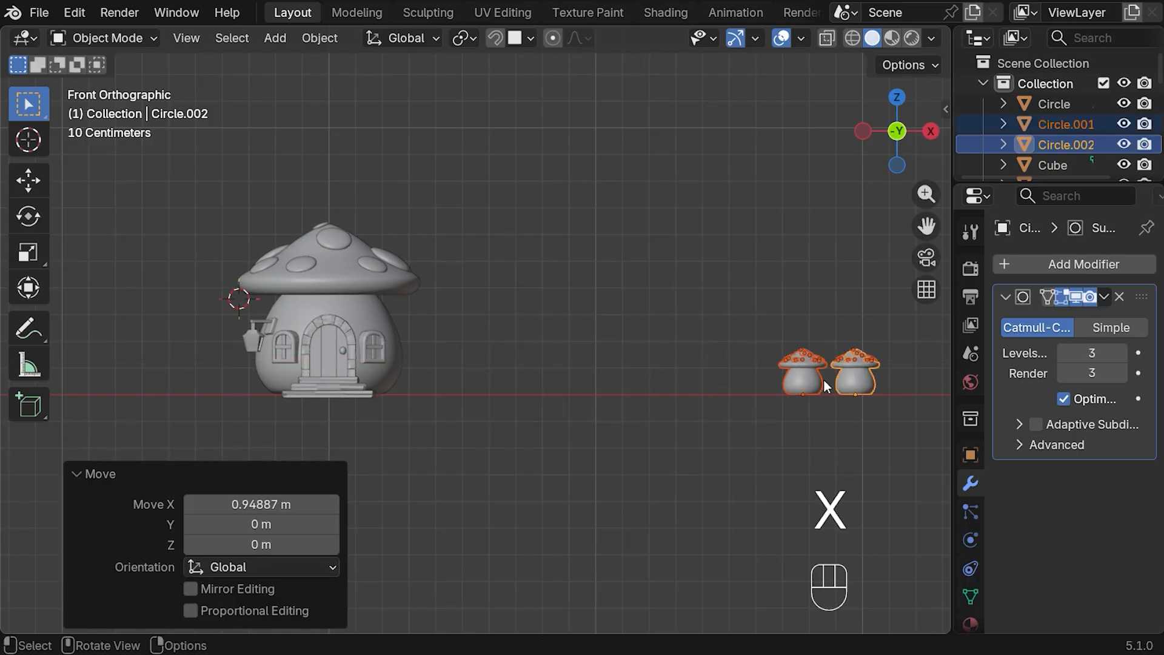
- Add a cube at ground level between the house and the small mushrooms and scale it to about 0.035
right_click(516, 391, "shift")
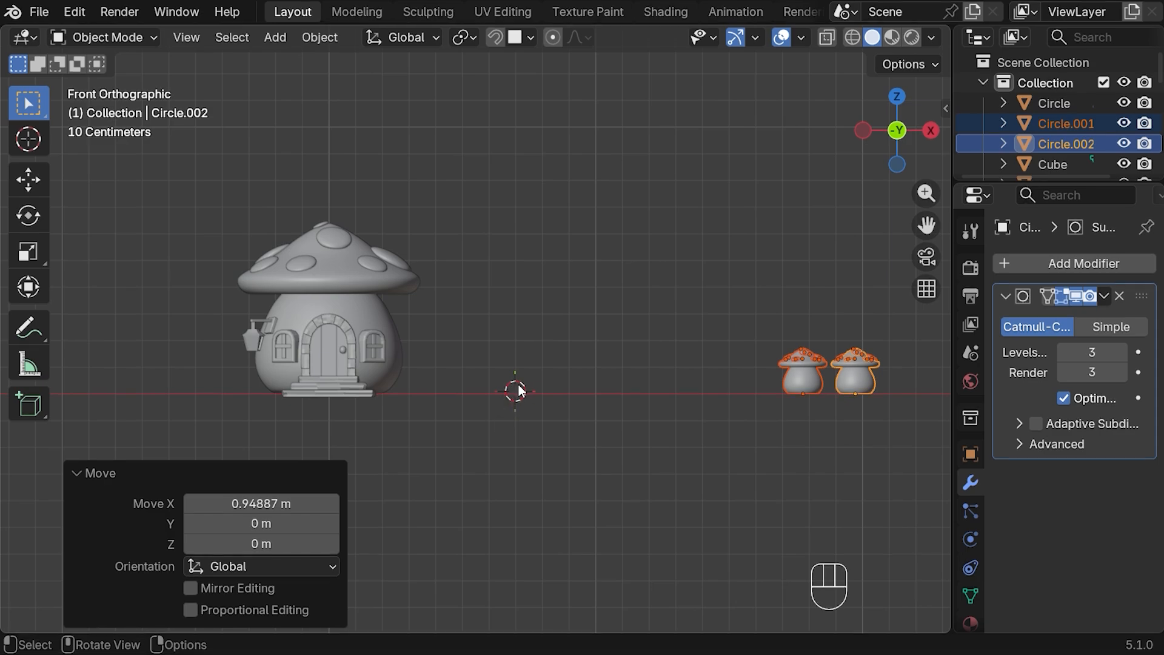
key("shift+a")
mouse_move(526, 231)
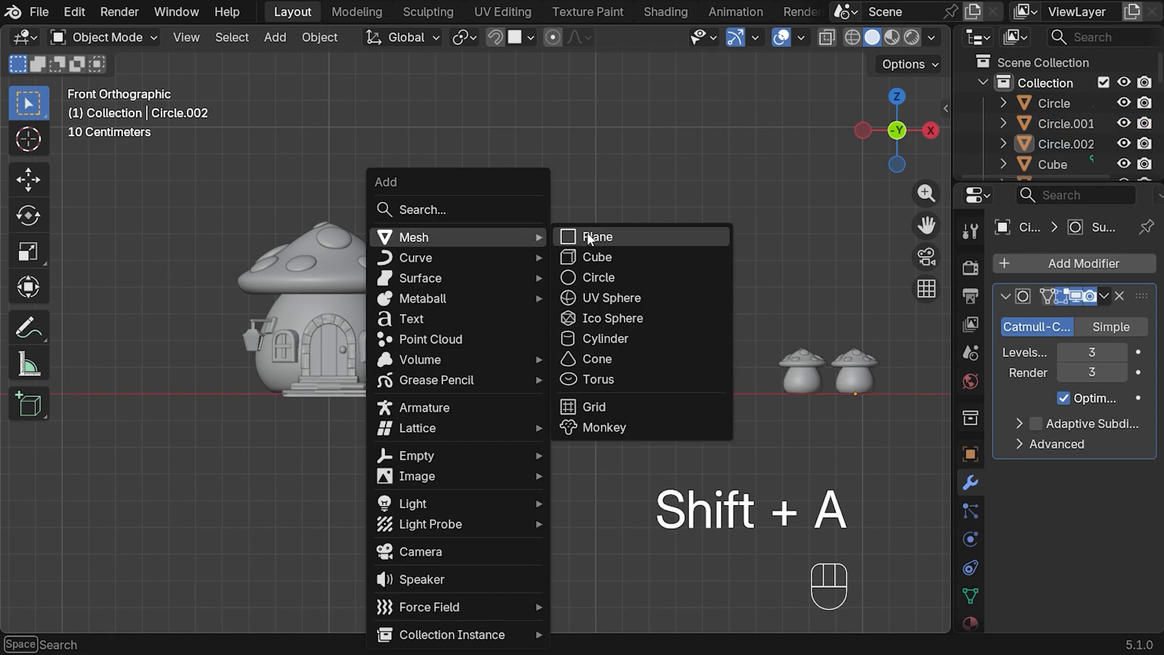
left_click(599, 254)
key("s")
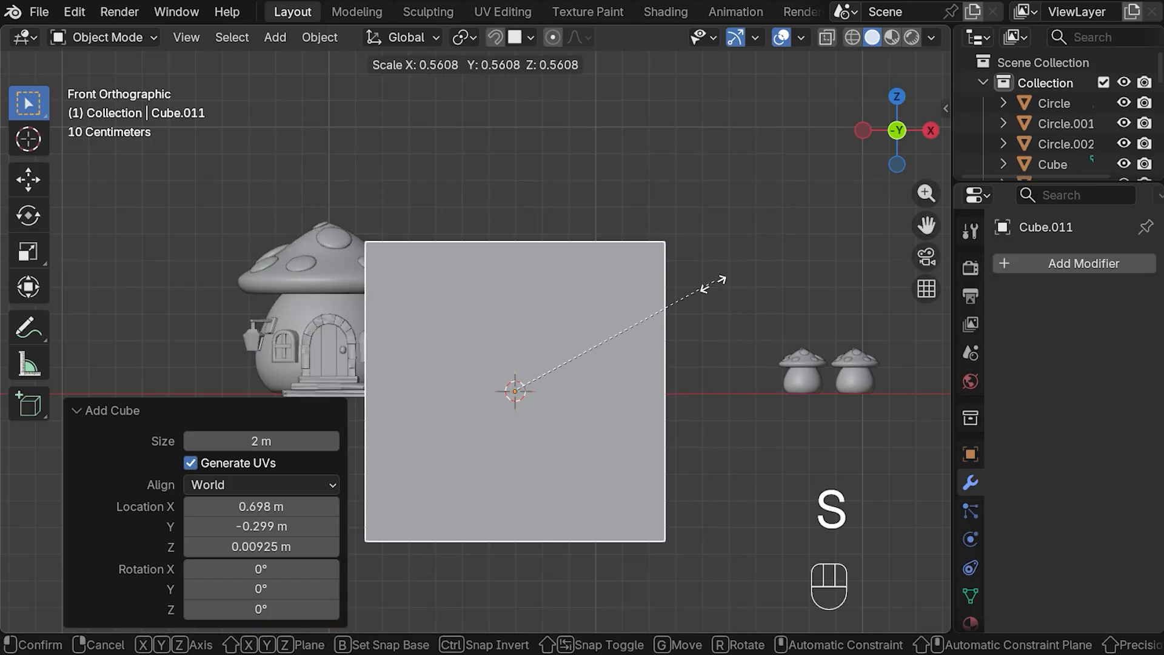
left_click(529, 389)
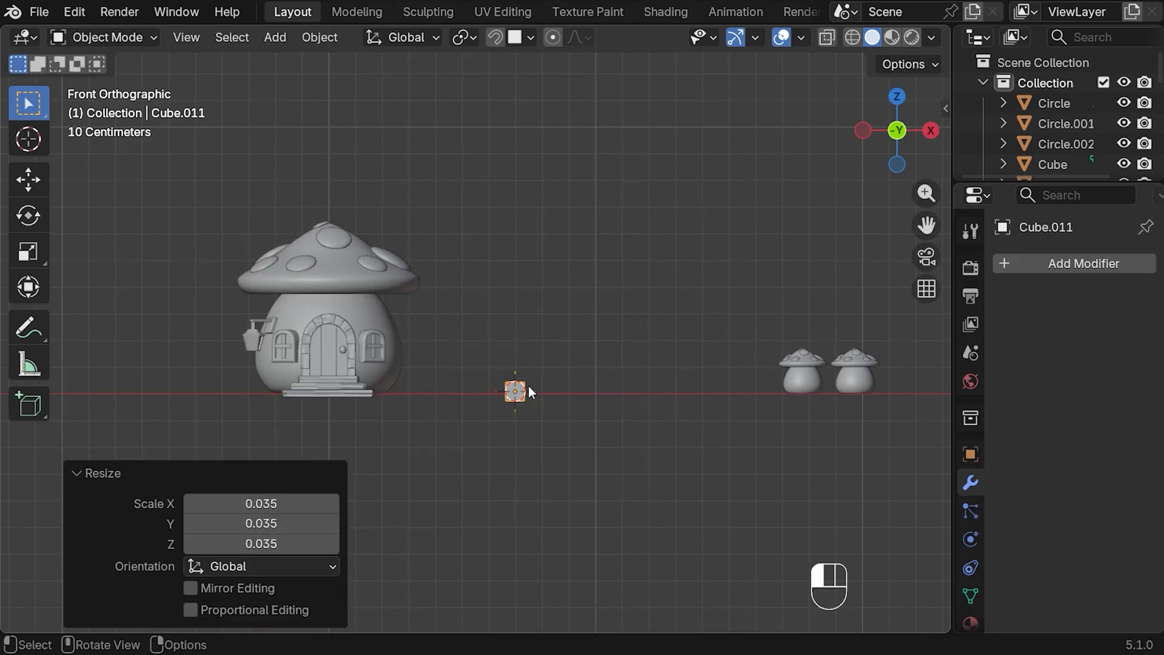
- Stretch the cube into a post by scaling it about 3.71 in Z and about 0.78 in X and Y
key("s")
key("z")
left_click(630, 359)
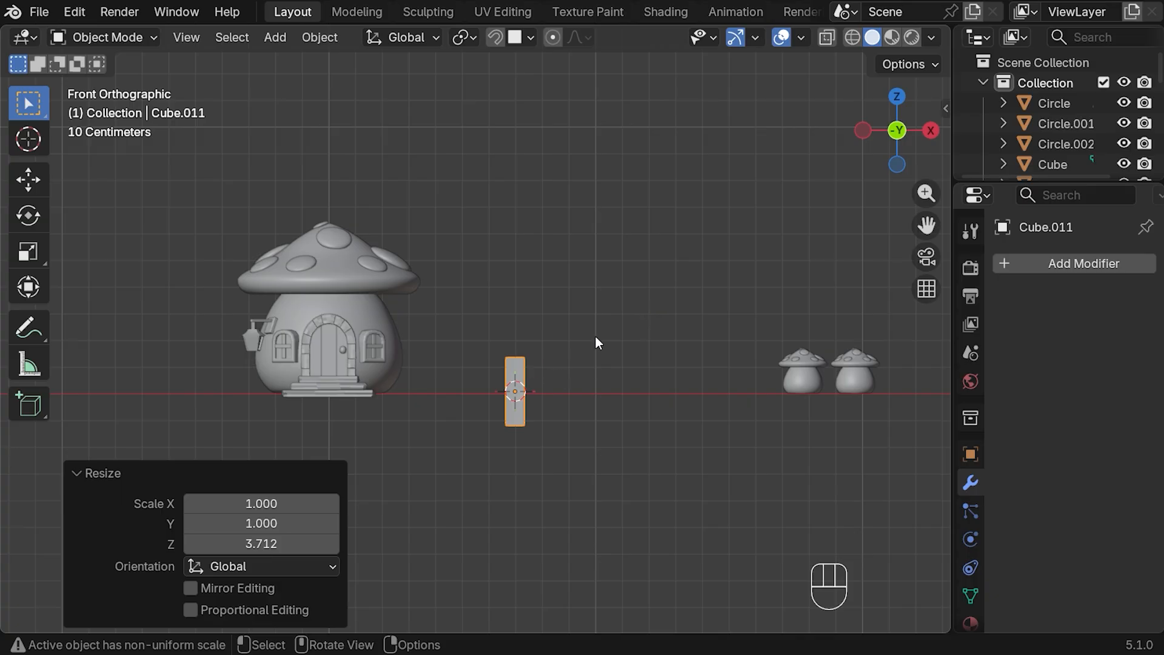
key("s")
key("shift+z")
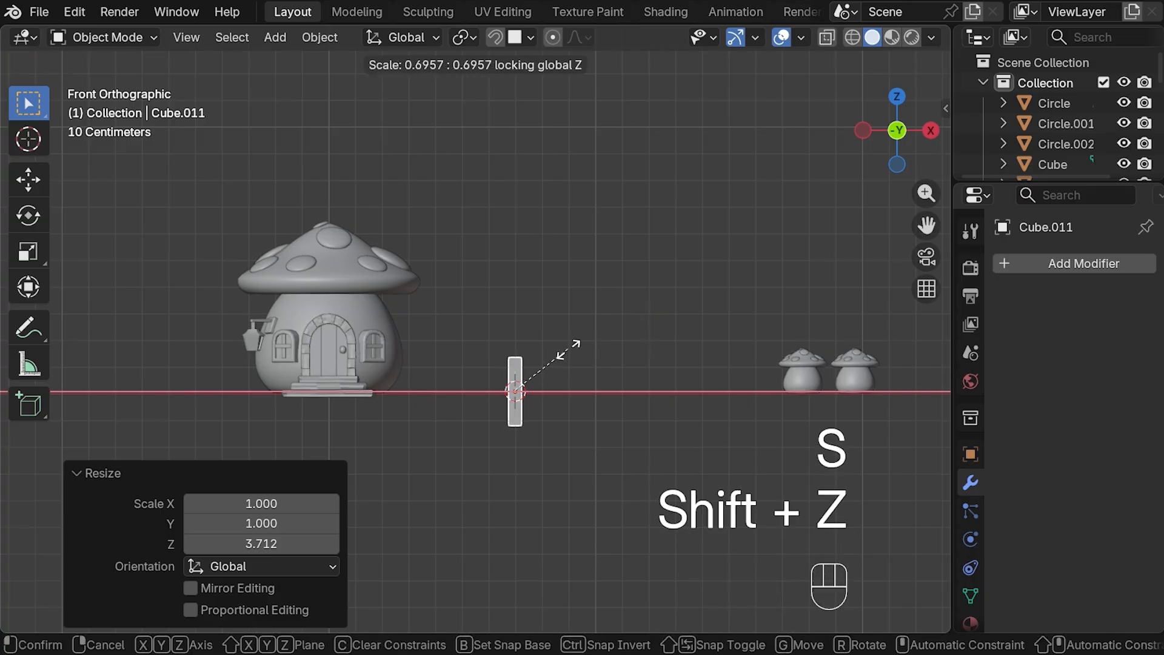
left_click(578, 349)
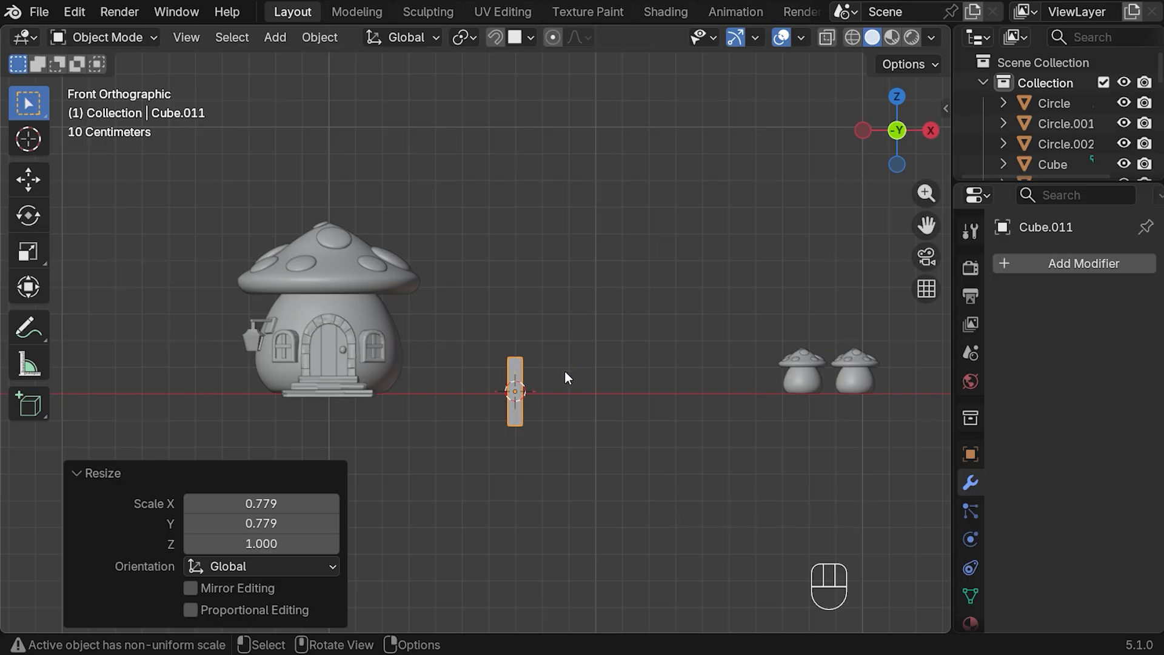
- Raise the post about 0.117 m along Z and set its origin to the 3D cursor at its base
key("g")
key("z")
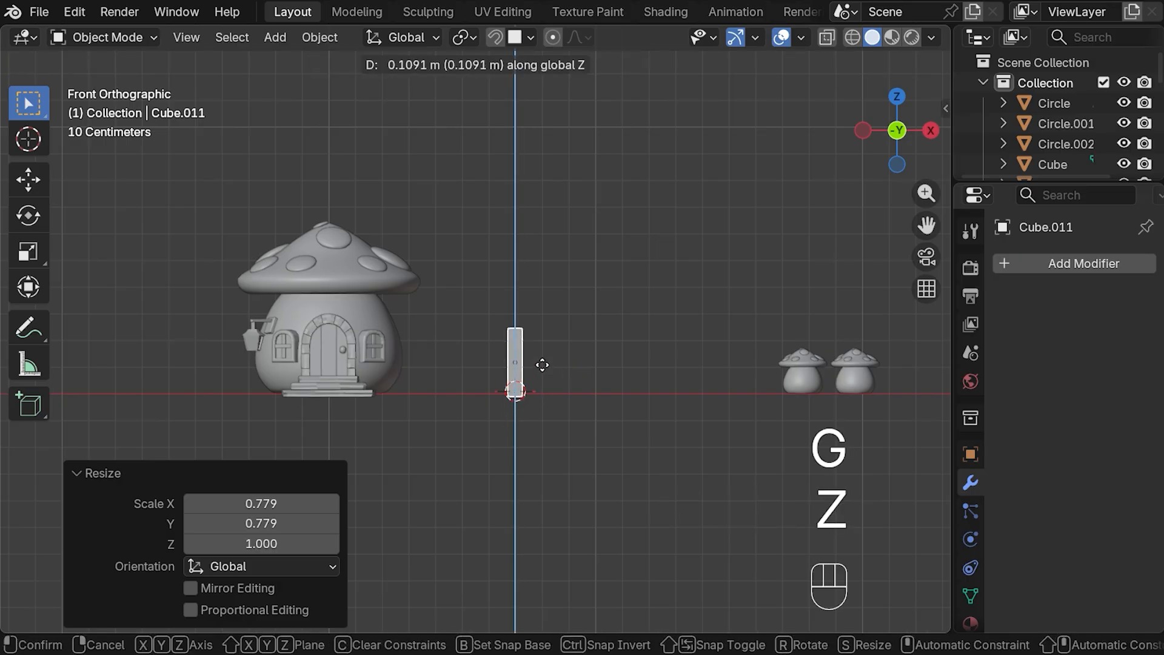
left_click(542, 364)
right_click(516, 367)
mouse_move(482, 348)
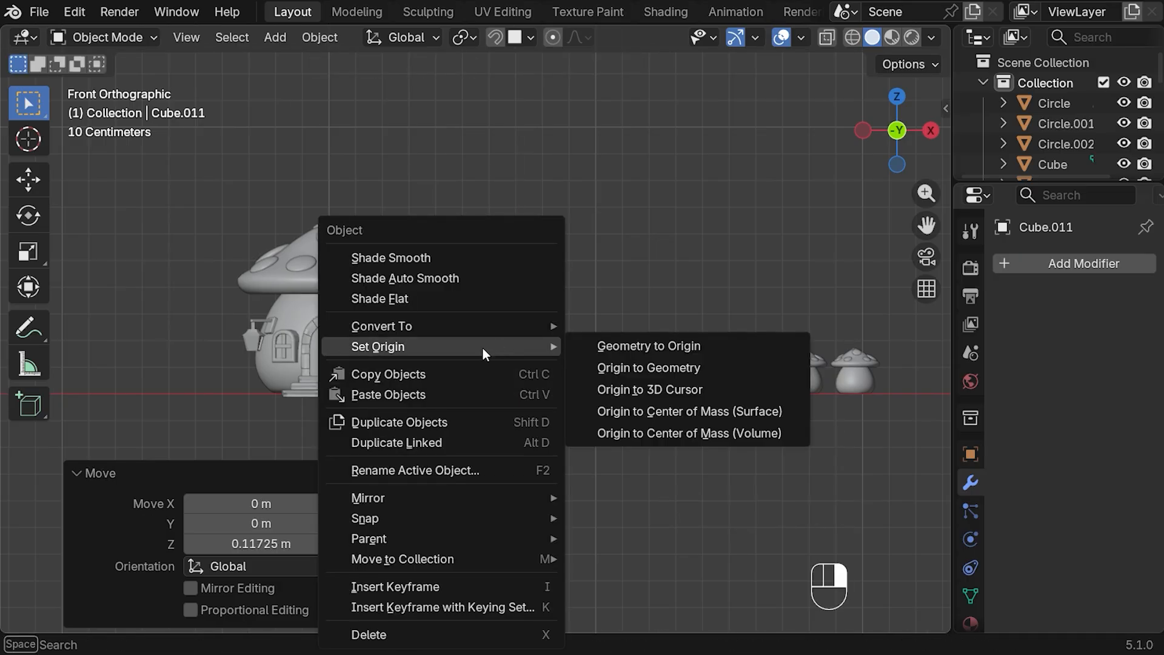
left_click(625, 390)
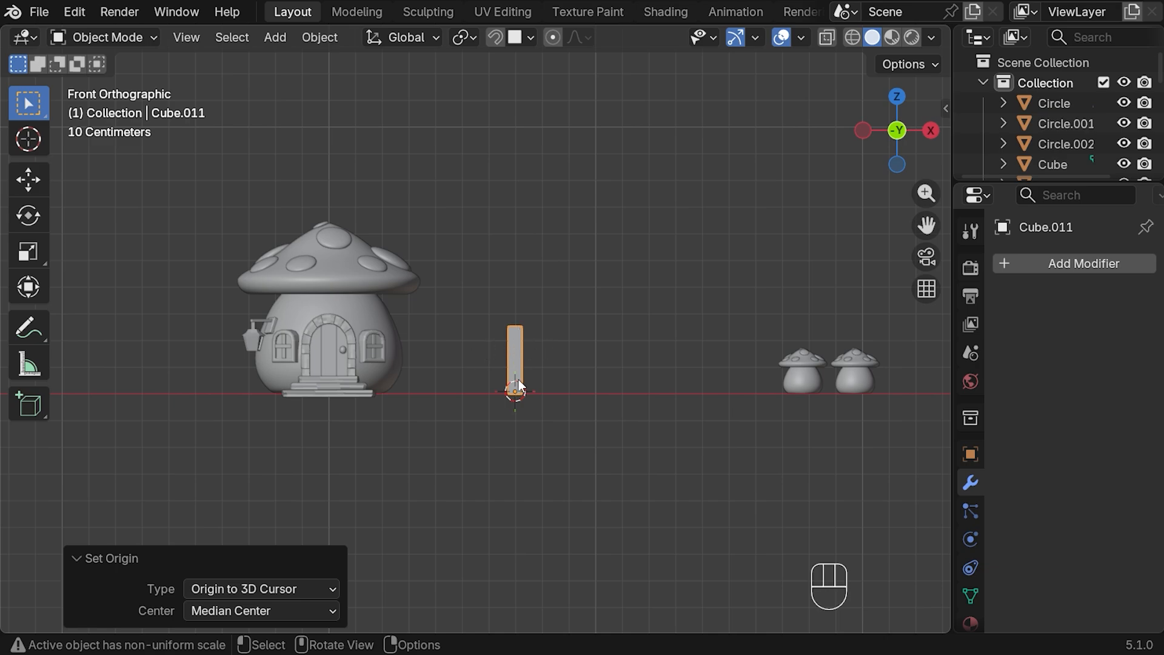
- Apply the post's scale and bevel all its edges by about 0.0054 m with one segment
key("ctrl+a")
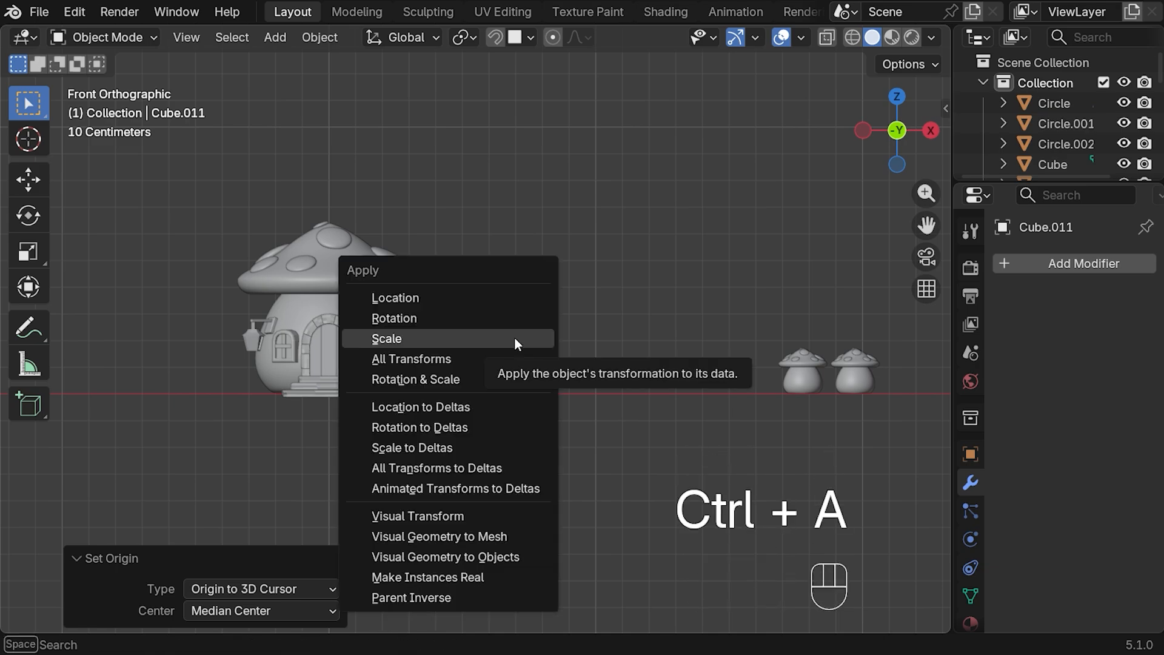
left_click(514, 336)
key("Tab")
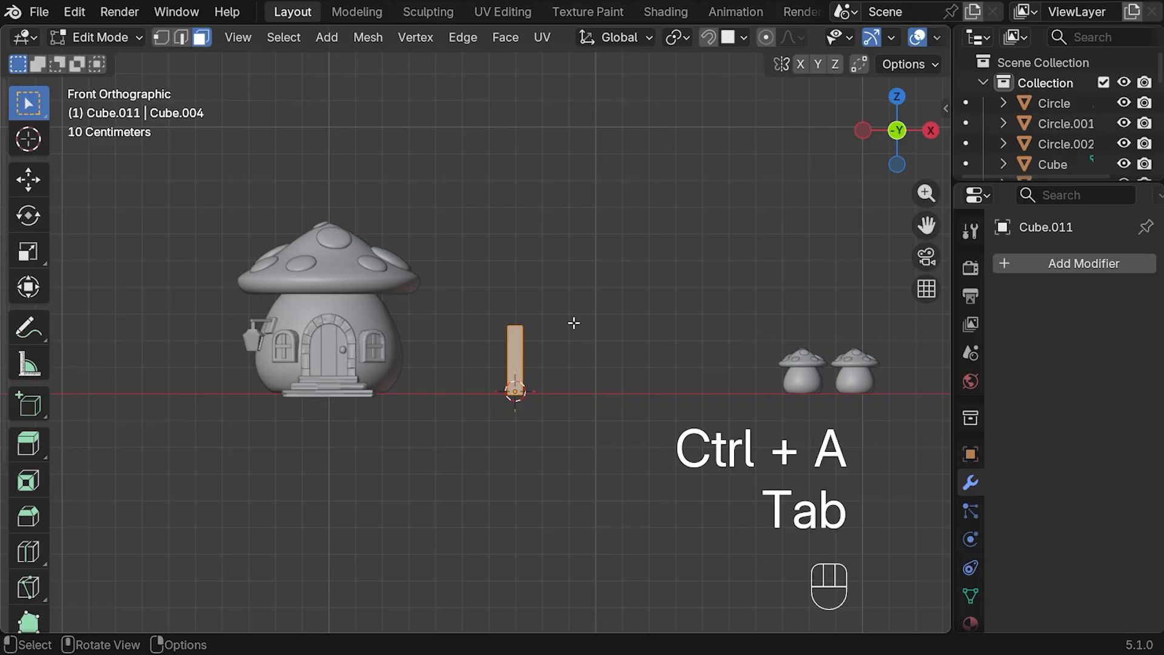
scroll(636, 318, "up", 4)
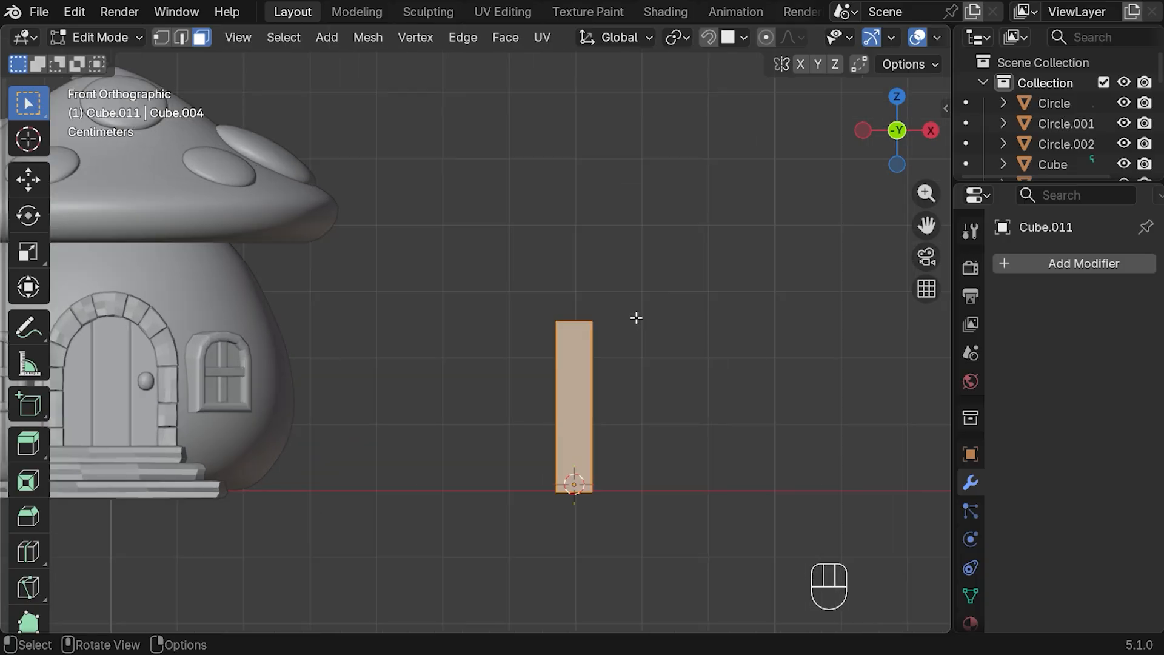
key("ctrl+b")
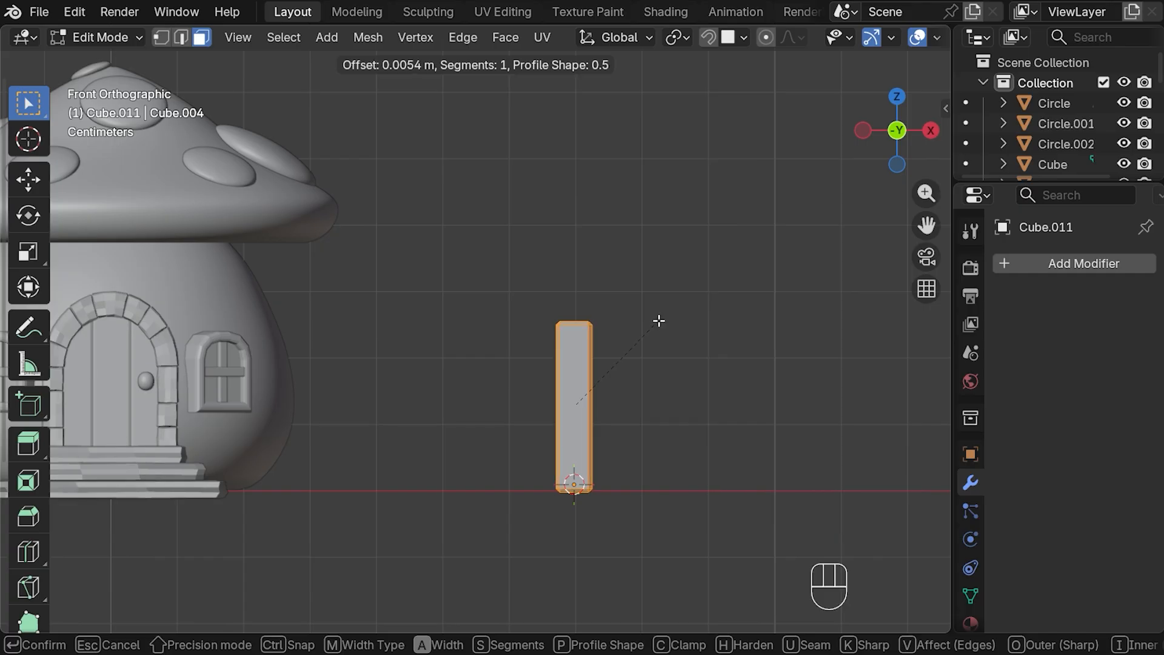
left_click(659, 321)
- Add three evenly spaced horizontal loop cuts along the post's height
key("ctrl+r")
scroll(618, 363, "up", 2)
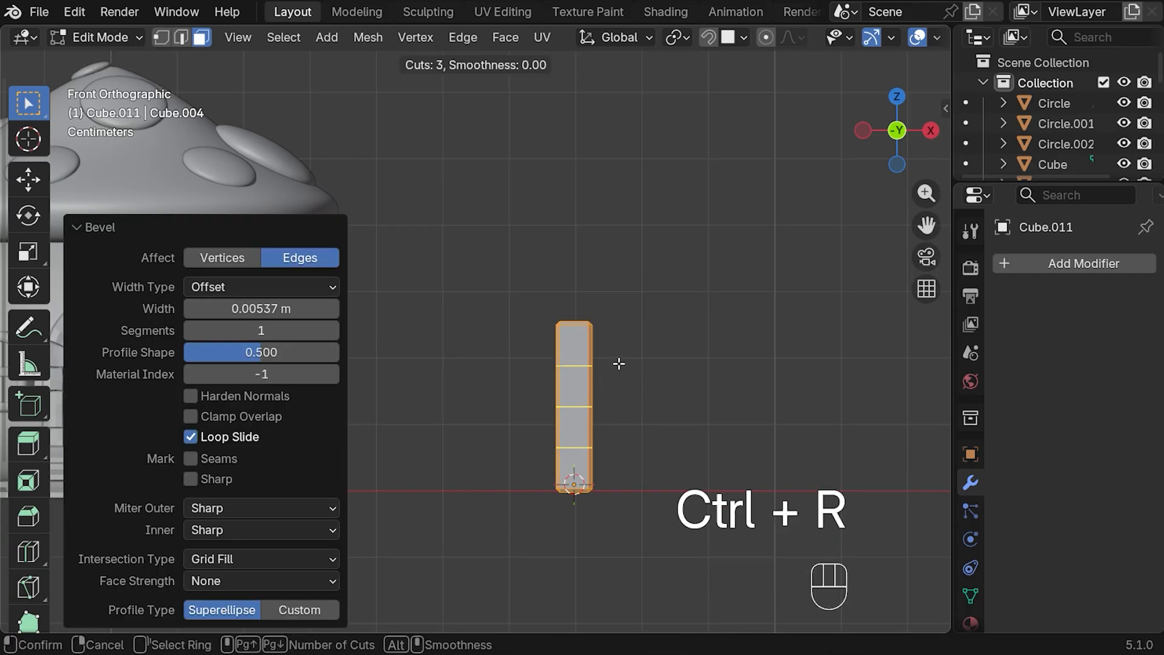
left_click(618, 364)
right_click(618, 364)
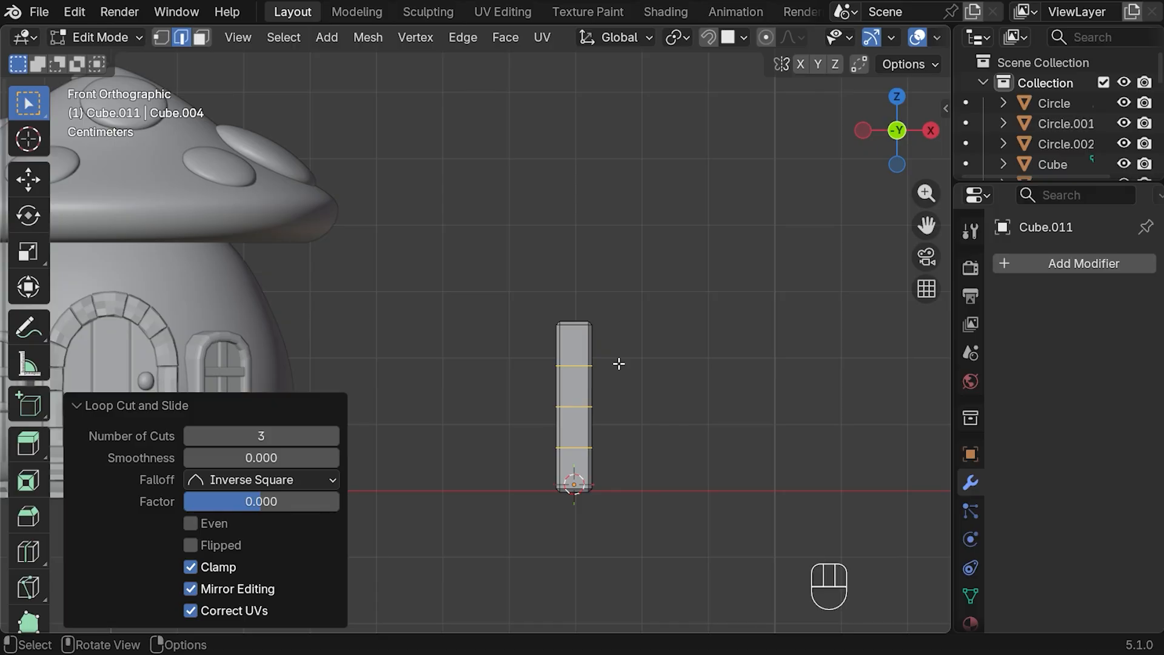
- Rotate the post's upper edge loop about 13.4° in front view and shift it about -0.0044 m in X and -0.0011 m in Z
left_click(579, 366, "alt")
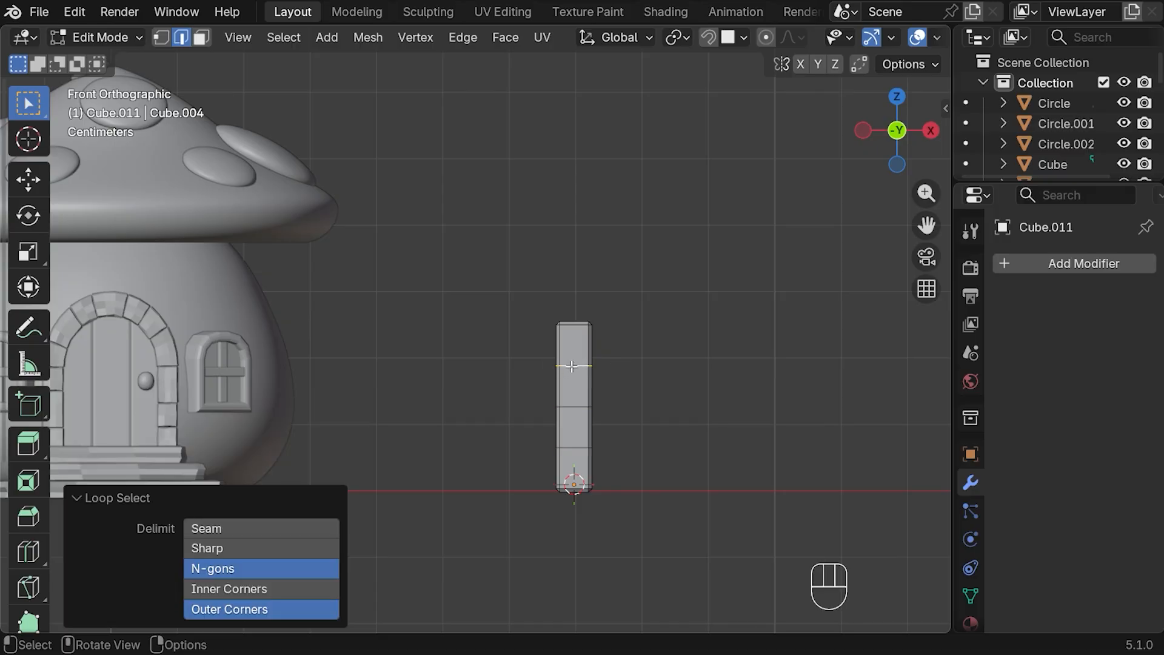
middle_click_drag(631, 360, 586, 362)
key("KP_1")
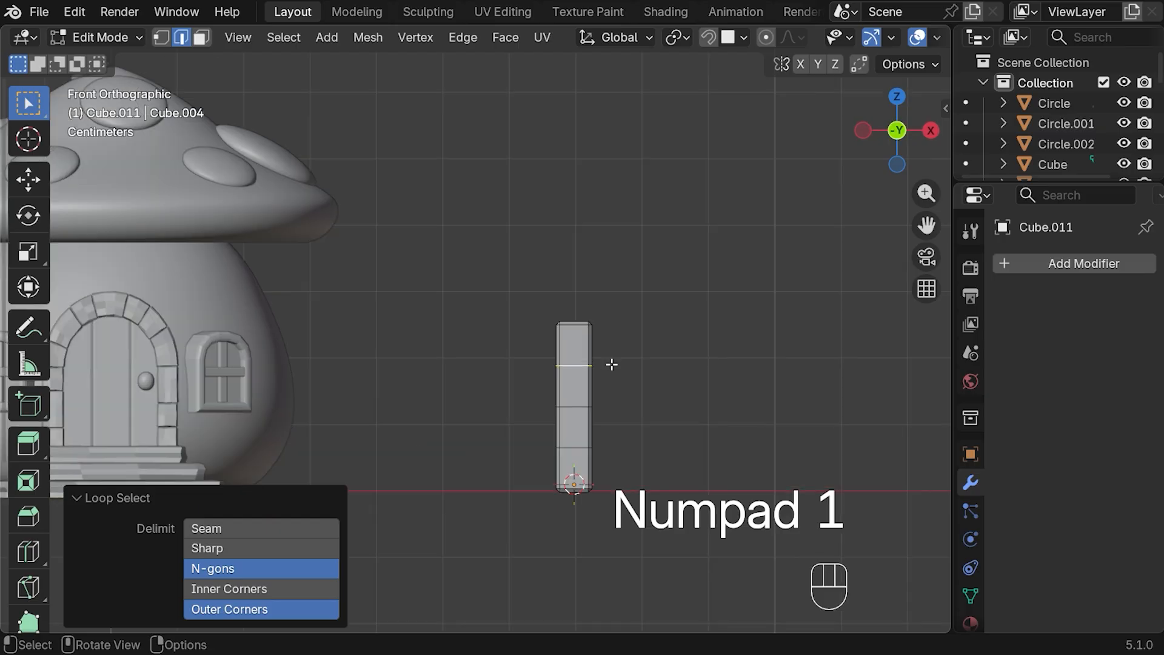
key("r")
left_click(624, 364)
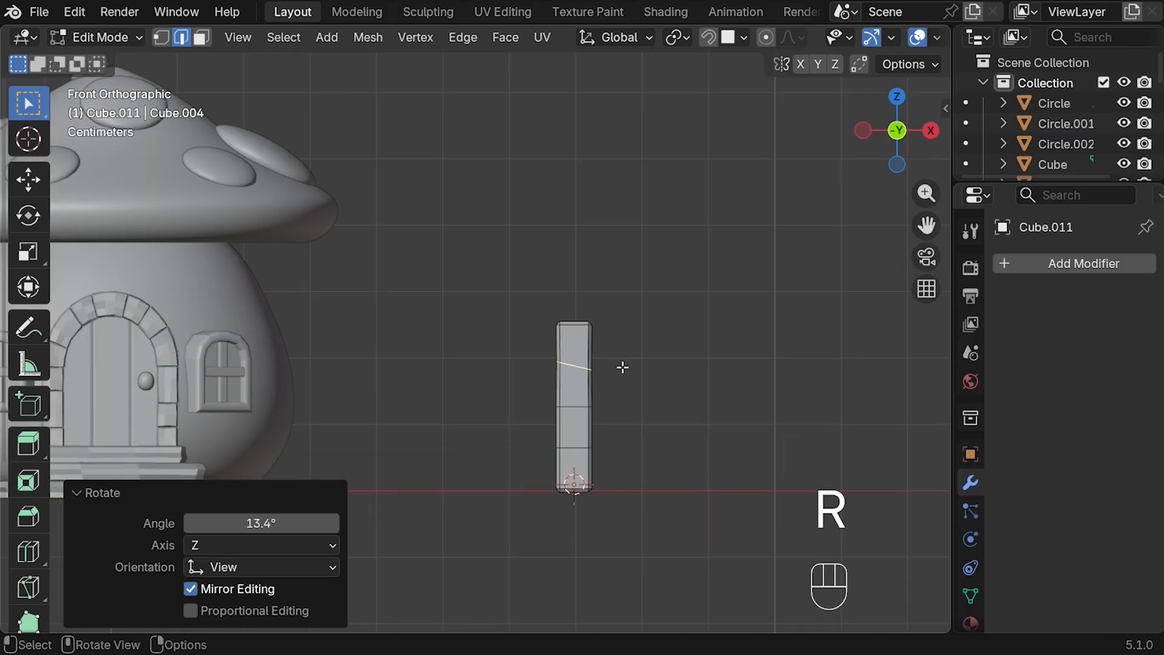
key("g")
left_click(619, 366)
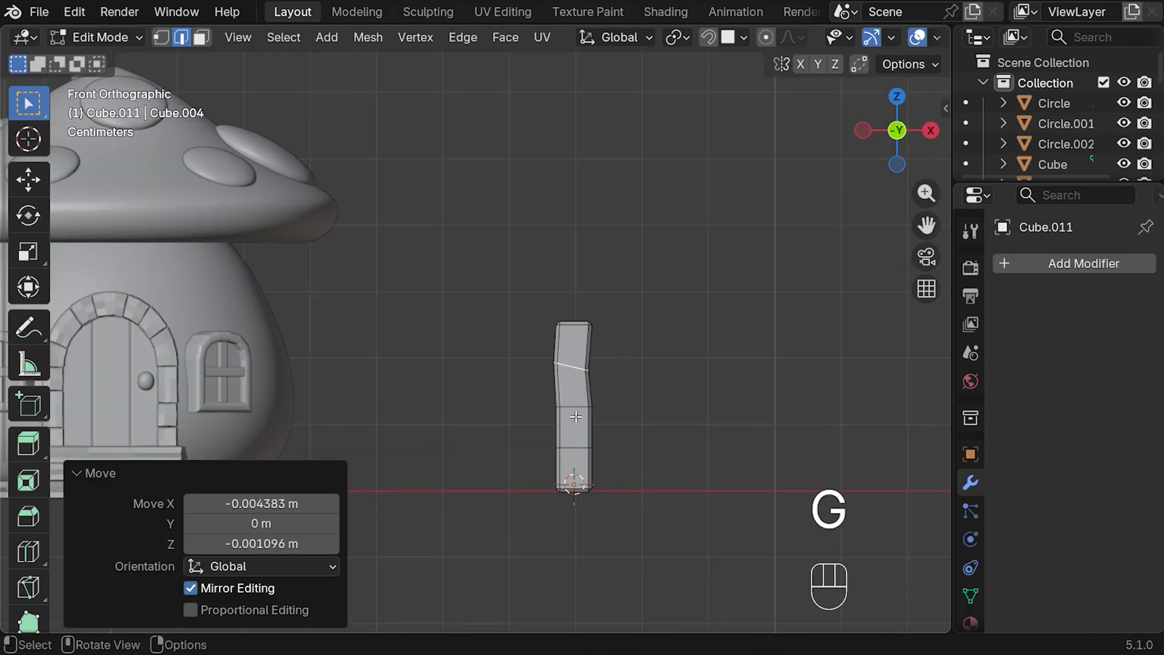
- Tilt the post's middle edge loop slightly counter-clockwise in front view, opposite to the upper loop's slant
left_click(572, 406, "alt")
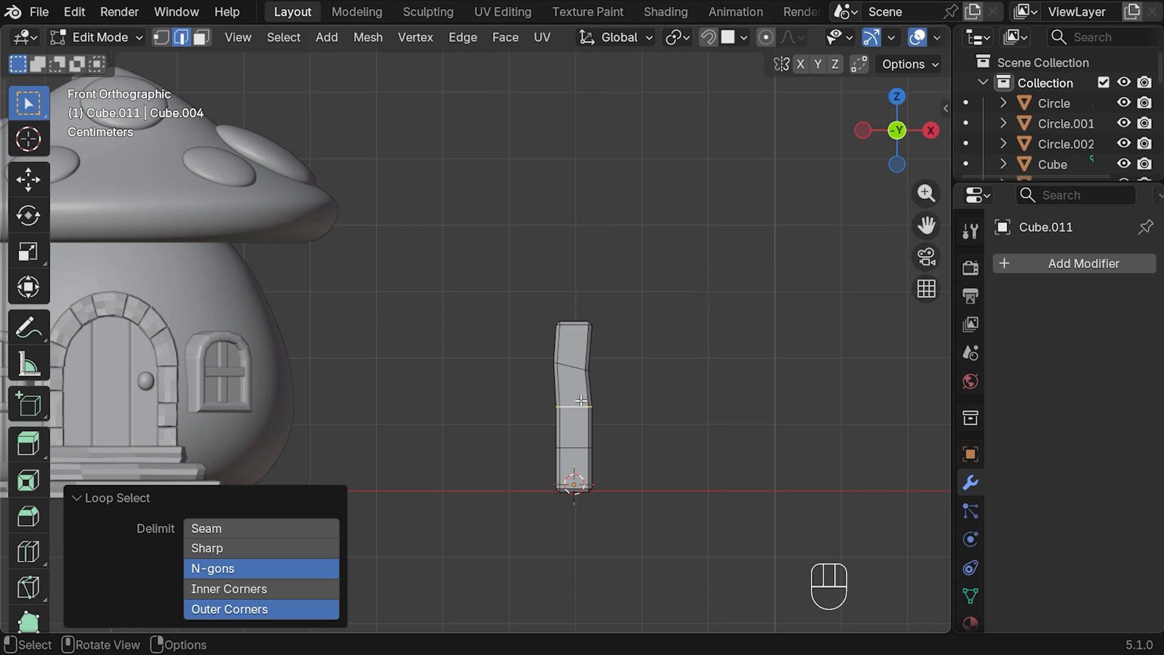
key("r")
left_click(616, 374)
- Rotate the post's lowest horizontal edge loop about 11.3° in front view and shift it about 0.0044 m in X and 0.0011 m in Z
left_click(589, 447, "alt")
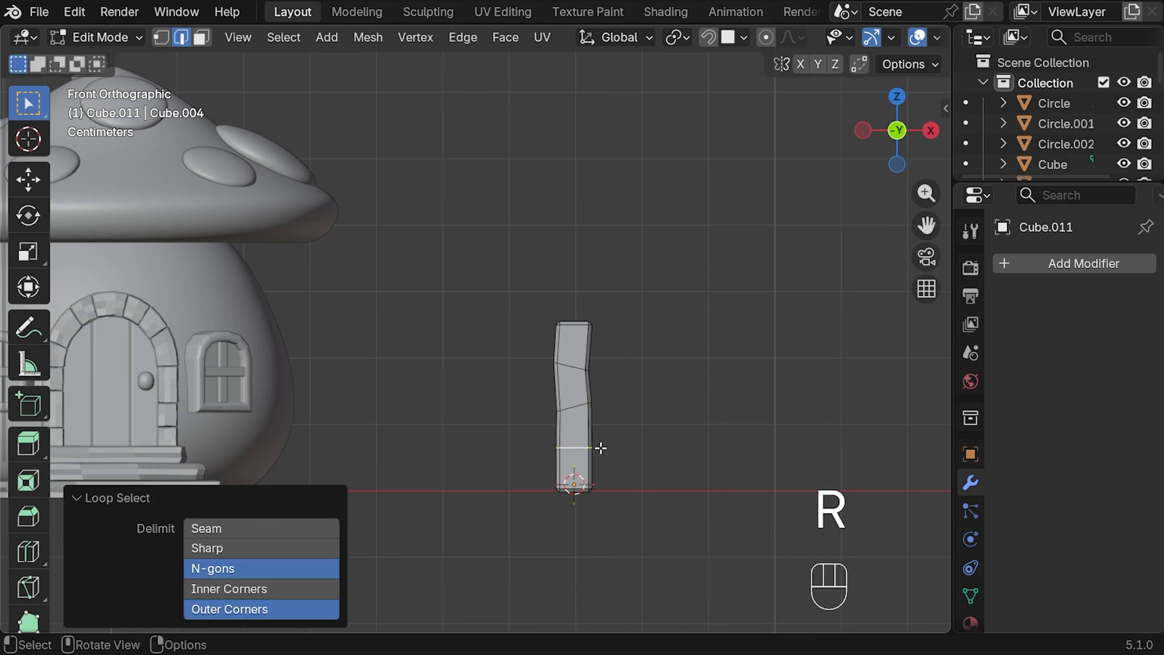
key("r")
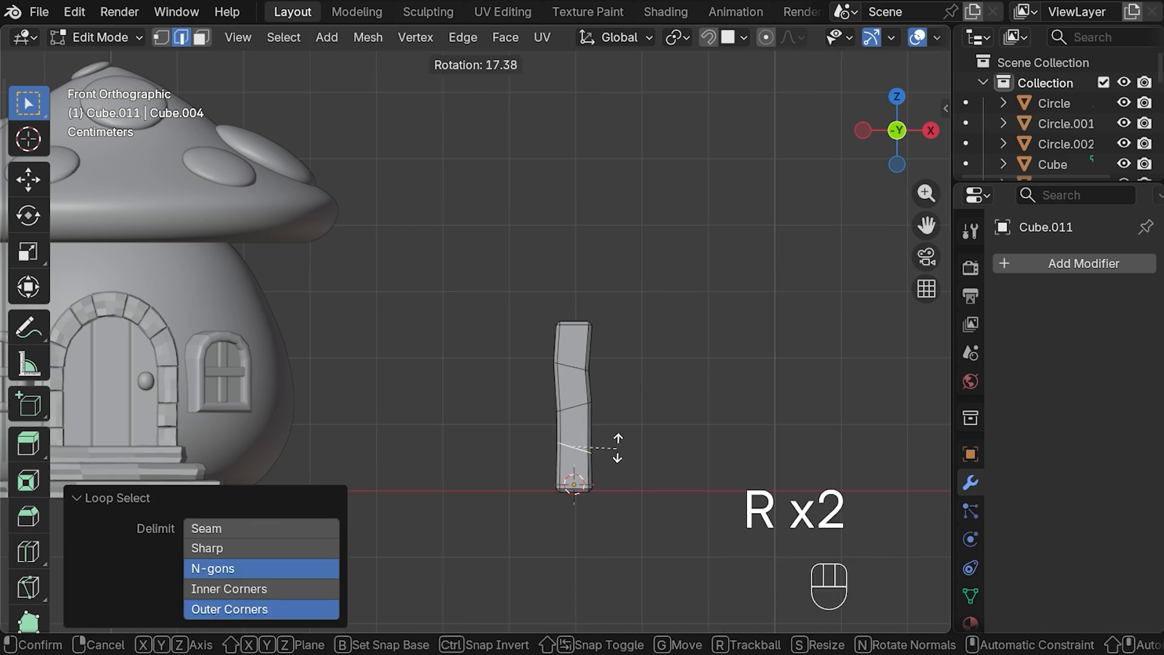
left_click(614, 445)
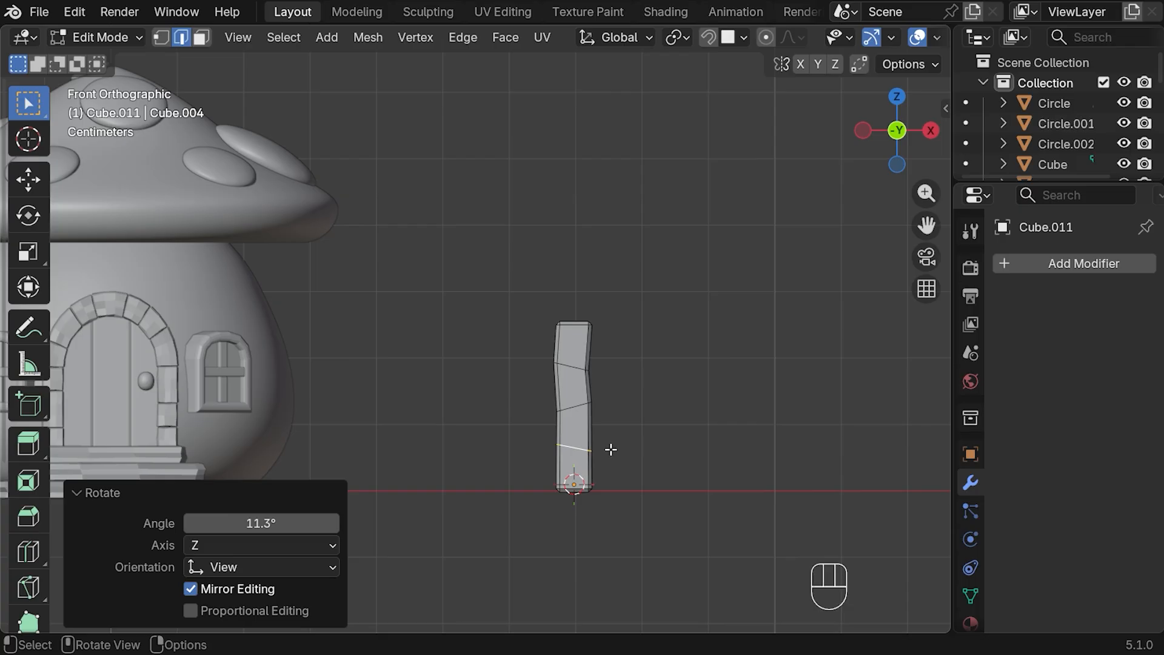
key("g")
left_click(616, 449)
- Shift the lowest loop about 0.0012 m in X and 0.0025 m in Y, and the upper loop slightly toward negative X and Y
middle_click_drag(615, 449, 564, 471)
key("g")
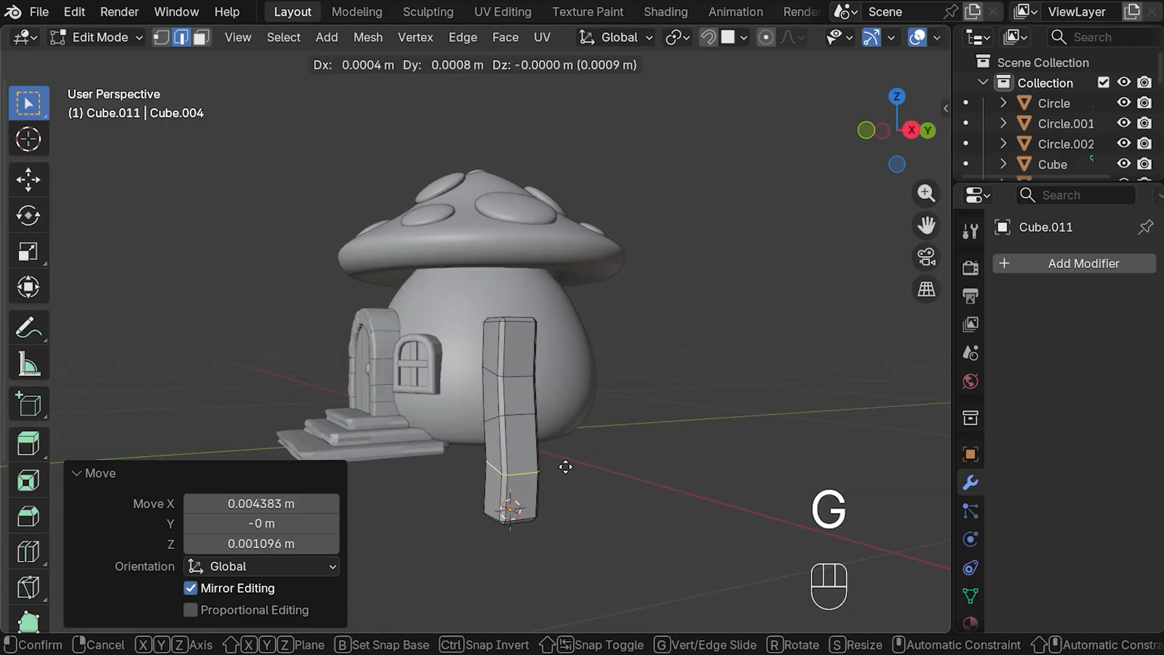
left_click(567, 466)
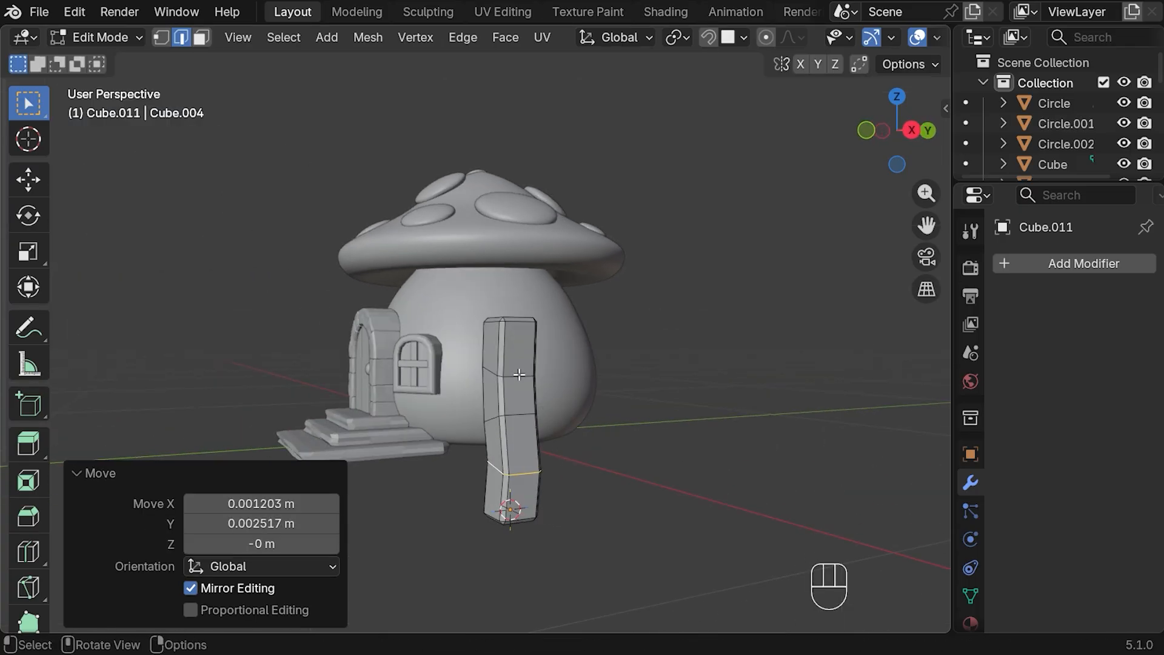
left_click(520, 375, "alt")
key("g")
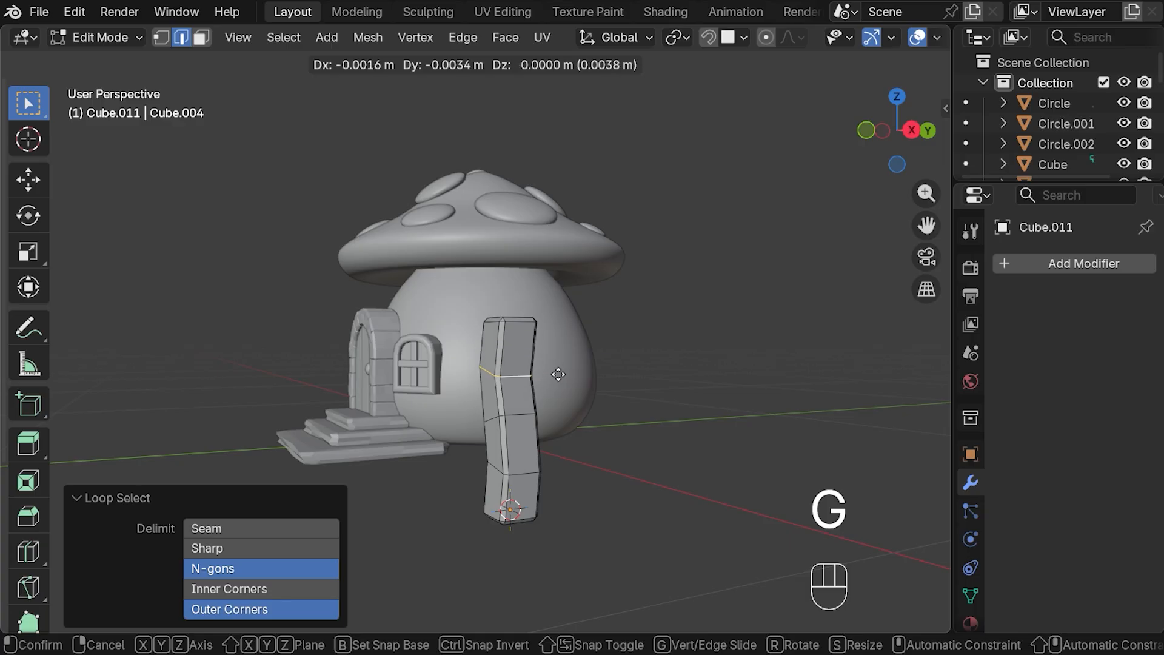
left_click(563, 375)
- Shift the lowest loop about -0.005 m in X and -0.0009 m in Y, and return to Object Mode in front view
middle_click_drag(562, 374, 581, 449)
left_click(581, 451, "alt")
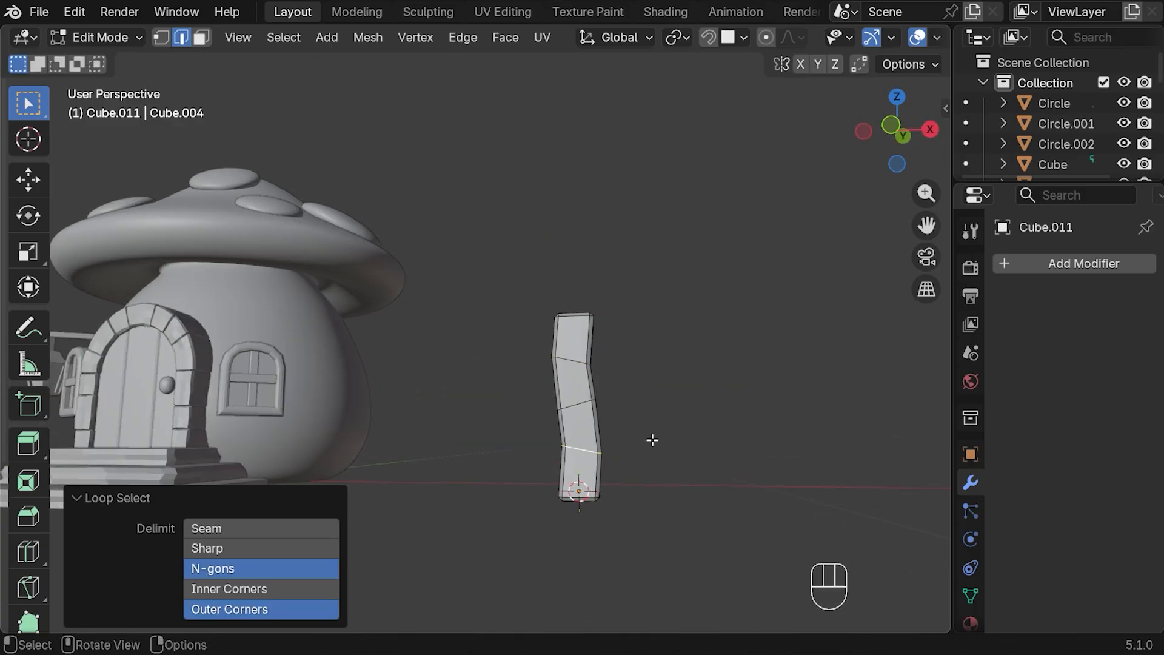
key("g")
left_click(663, 418)
key("KP_1")
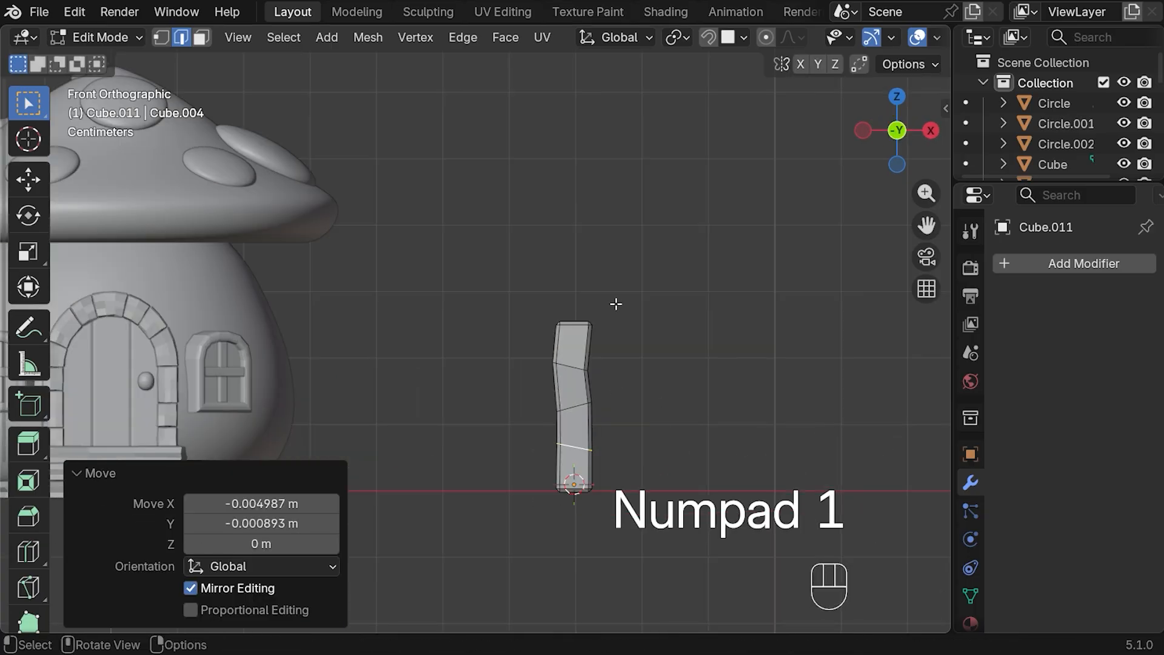
key("Tab")
- Scale the post to about 0.9 in X and Y only, excluding Z
scroll(642, 307, "down", 3)
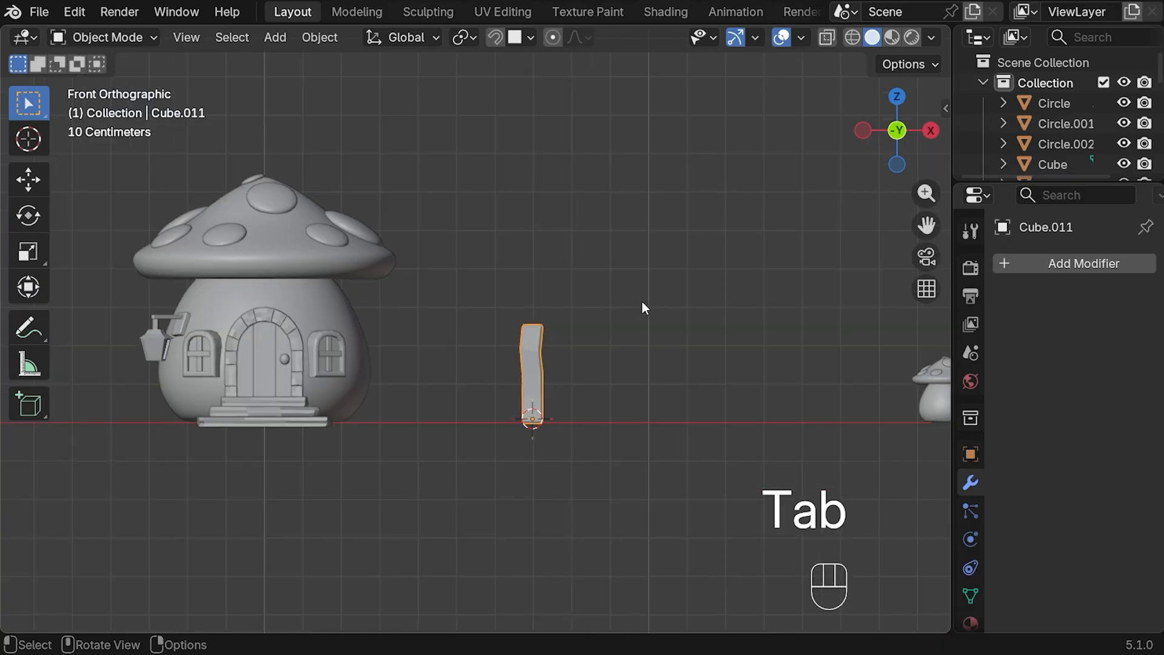
key("s")
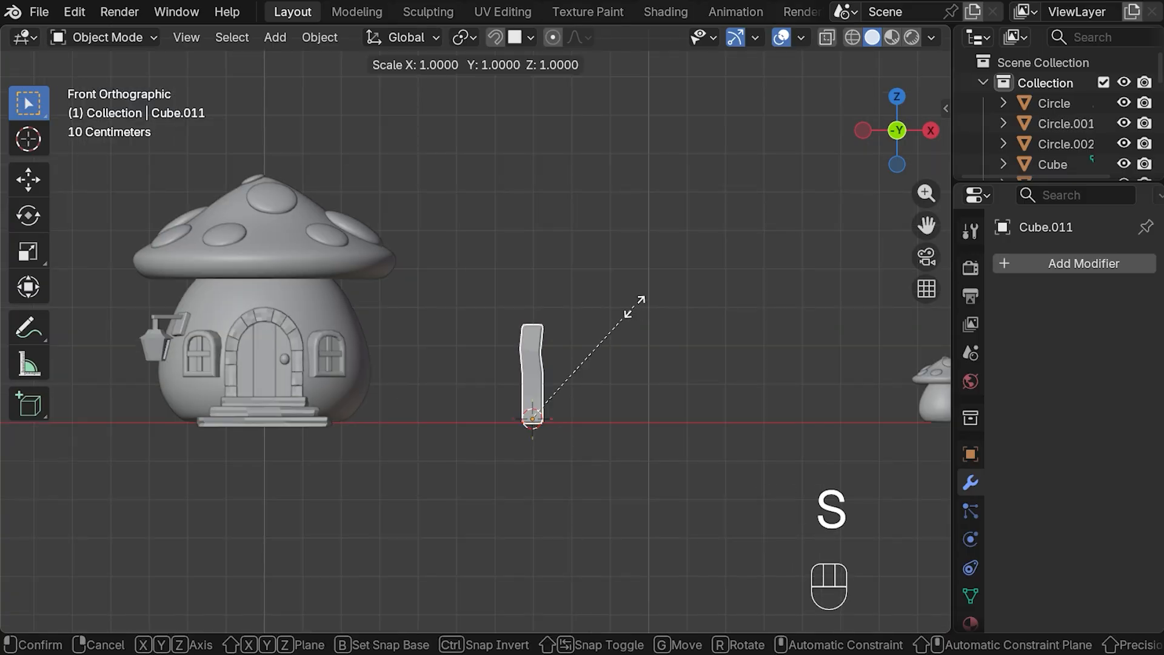
key("shift+z")
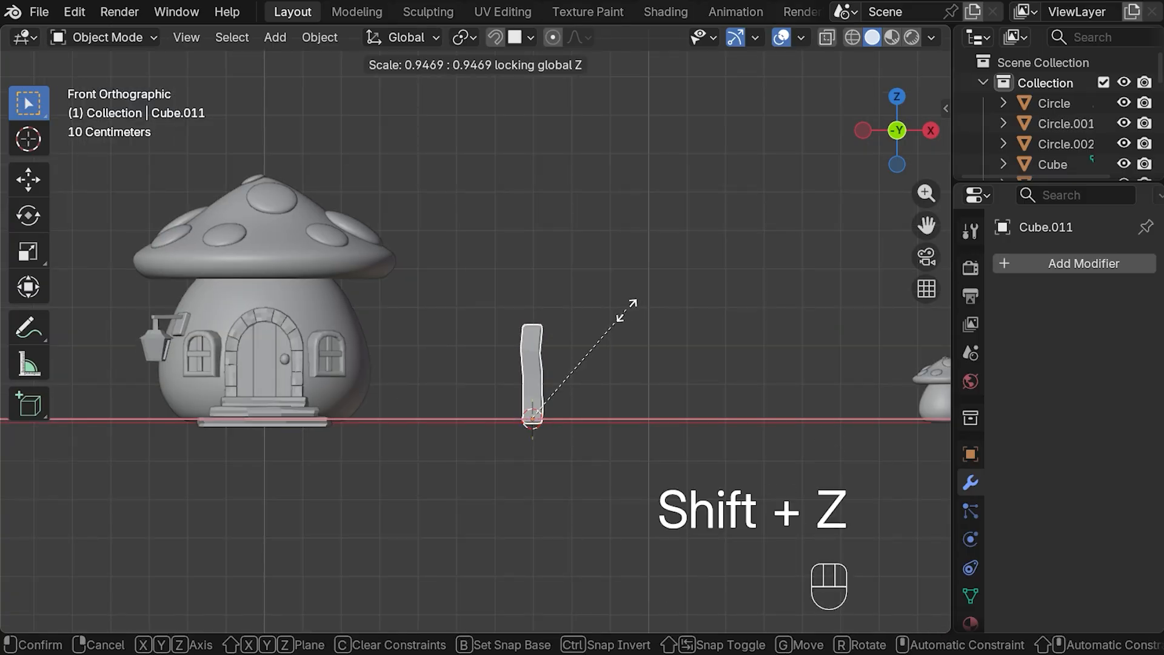
left_click(621, 315)
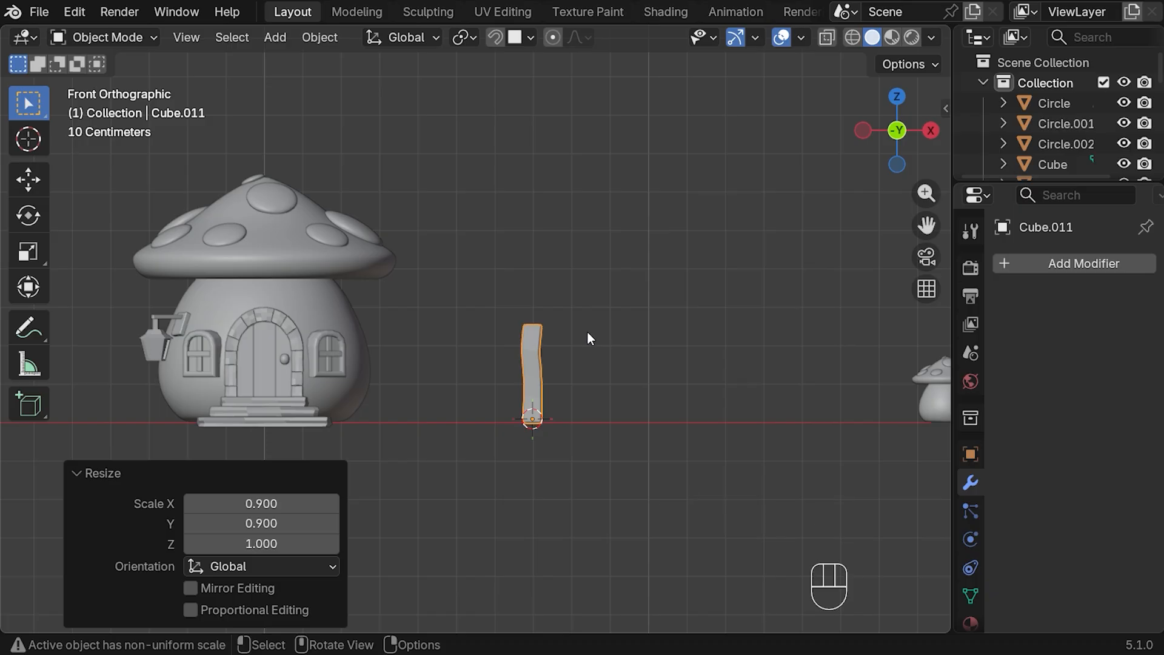
- Duplicate the post about 0.28 m along X and rotate the copy 90° about Z
left_click_drag(927, 224, 814, 224)
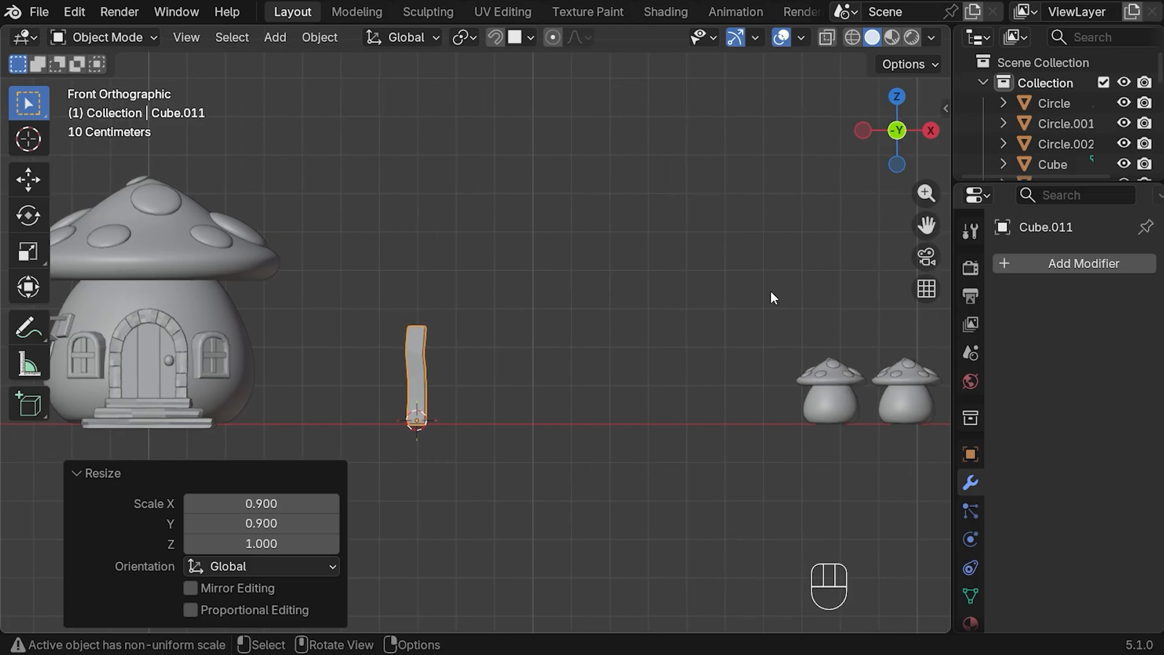
key("shift+d")
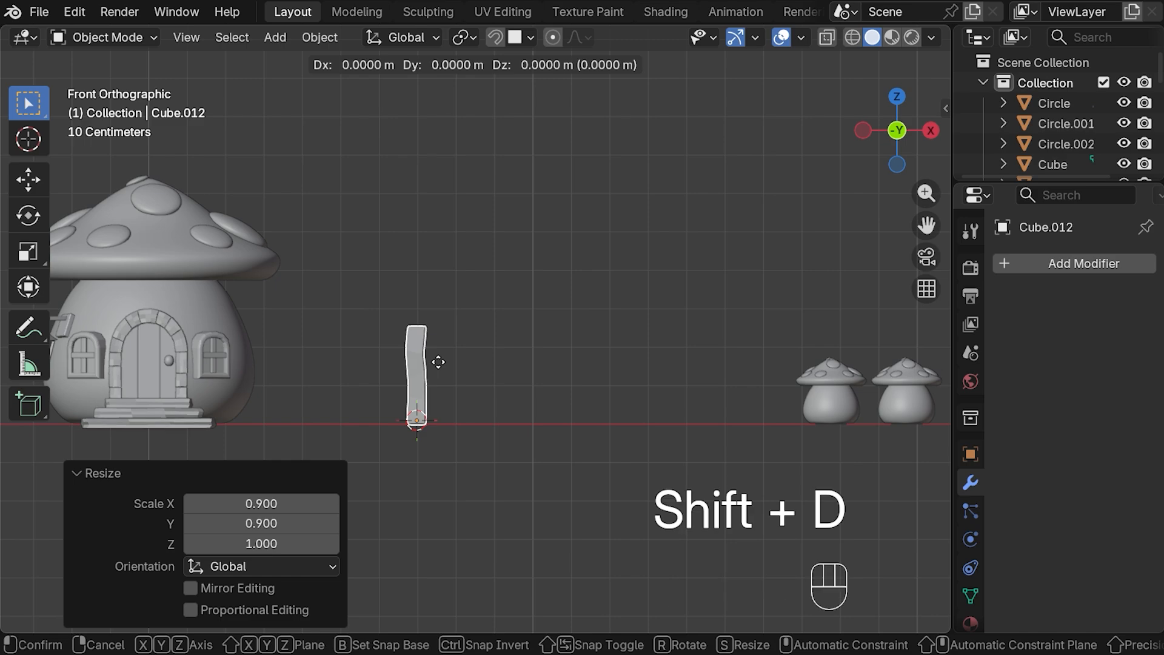
key("x")
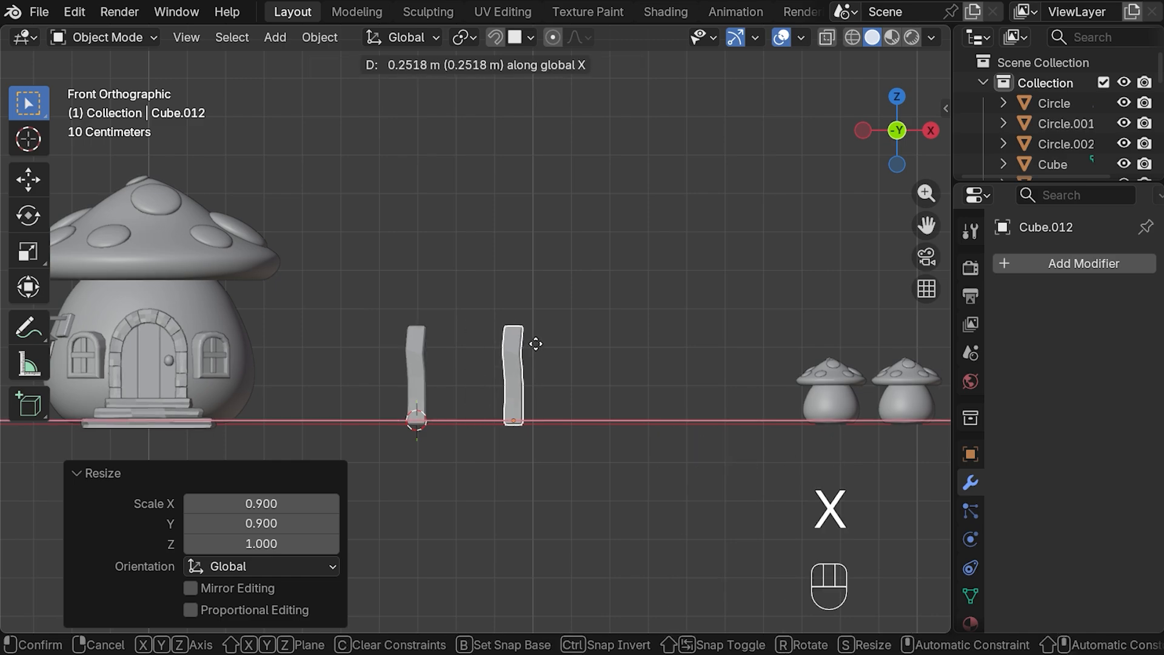
left_click(545, 342)
key("r")
key("z")
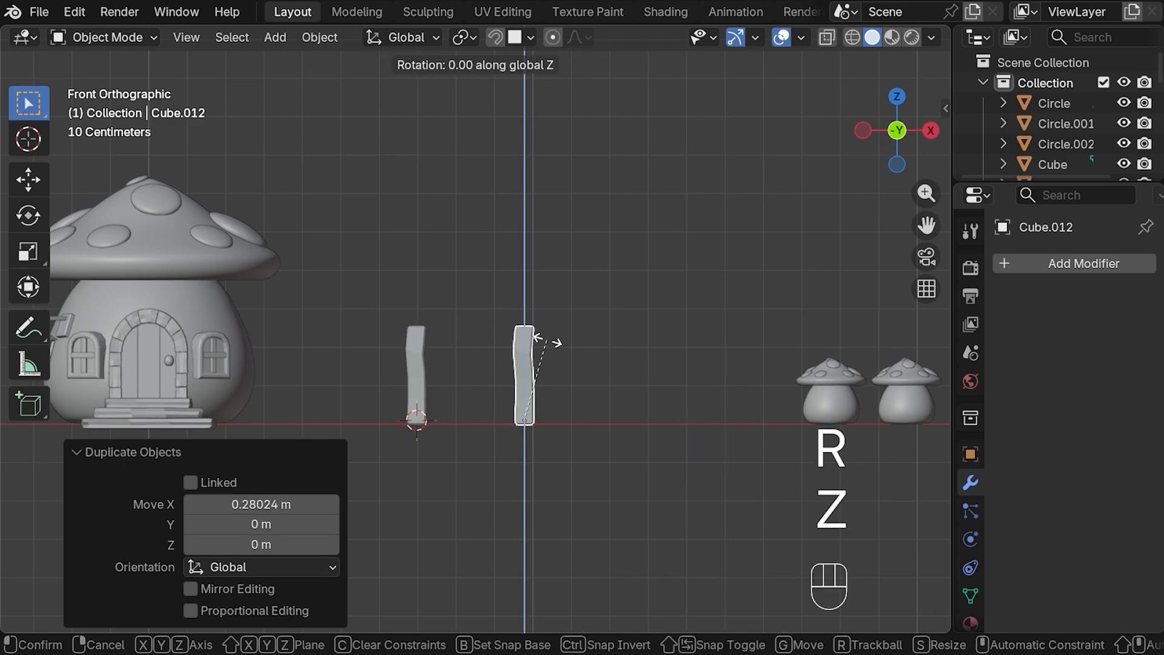
key("KP_9")
key("KP_0")
left_click(548, 341)
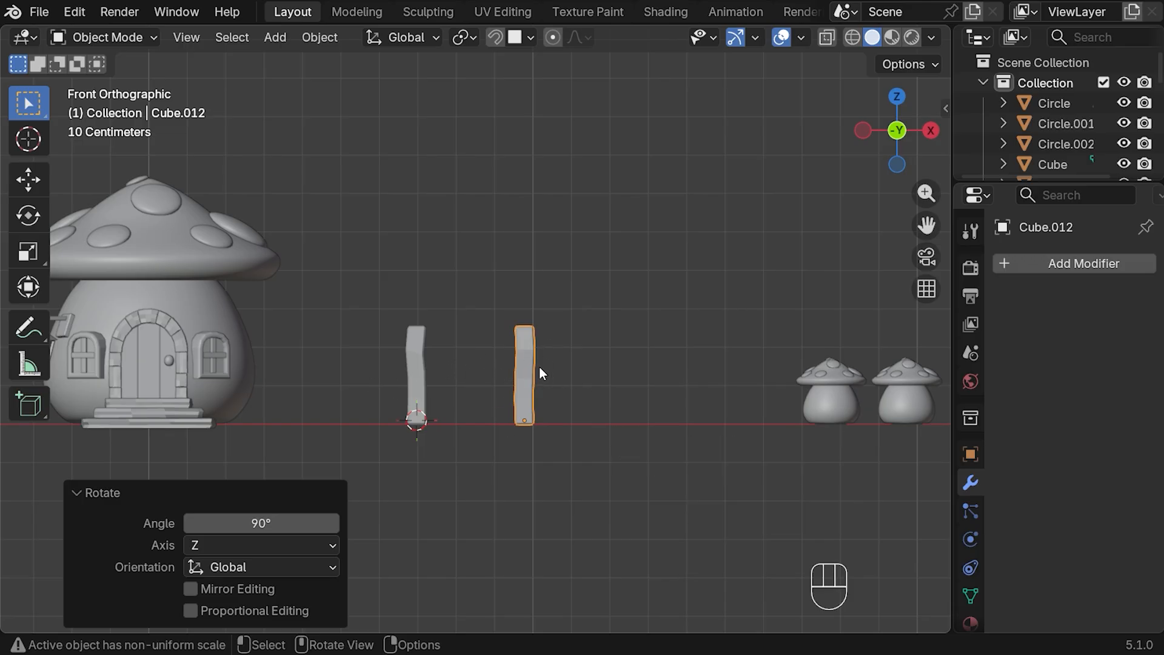
- Duplicate the second post about 0.29 m along X and rotate the third post 90° about Z
key("shift+d")
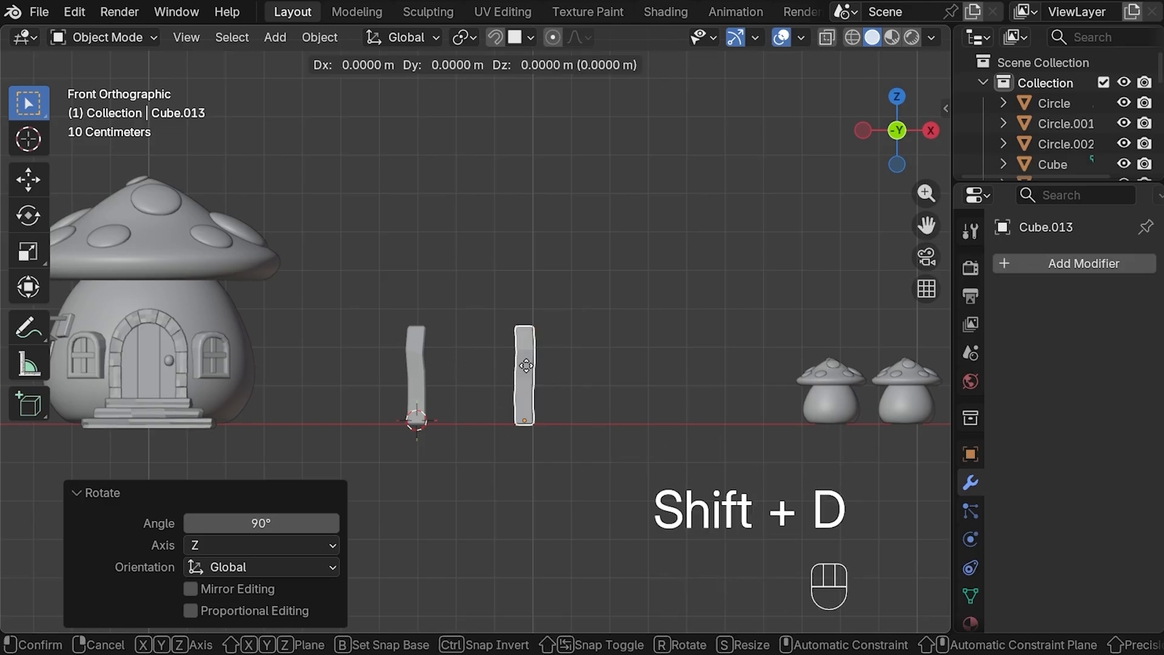
key("x")
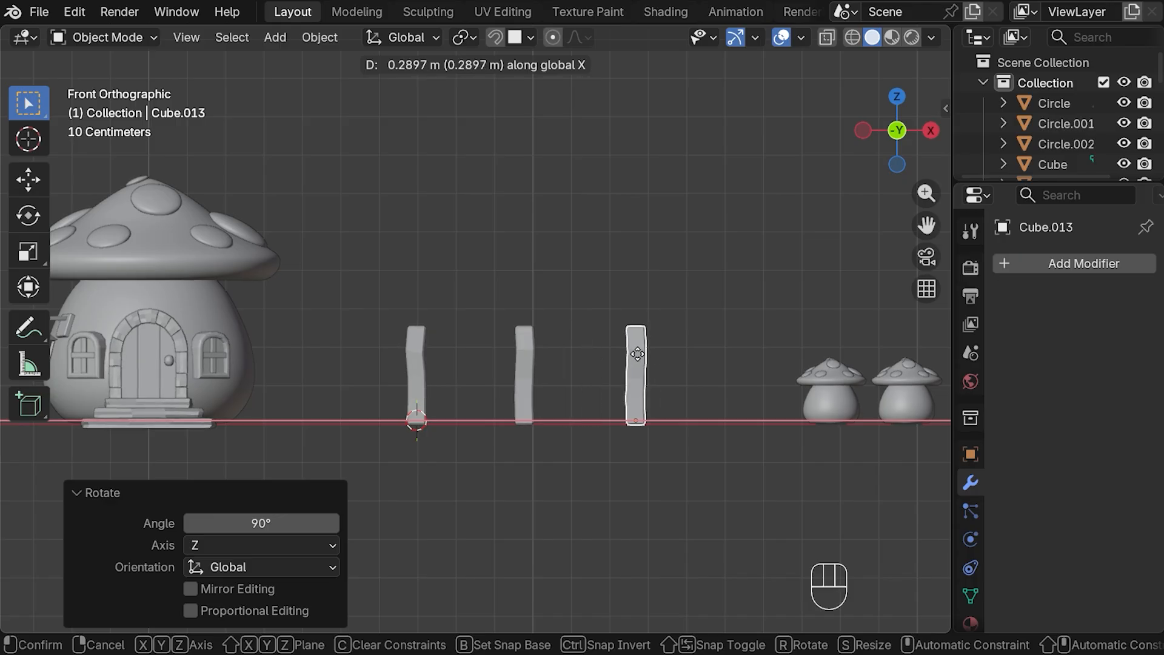
left_click(638, 353)
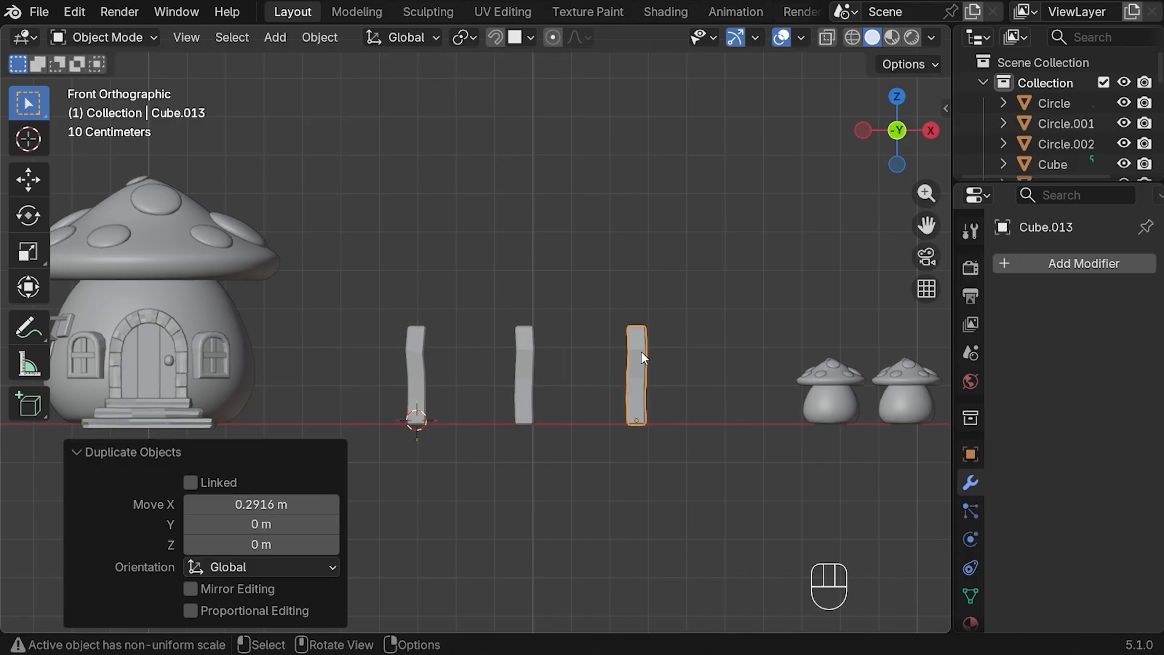
key("r")
key("z")
key("KP_9")
key("KP_0")
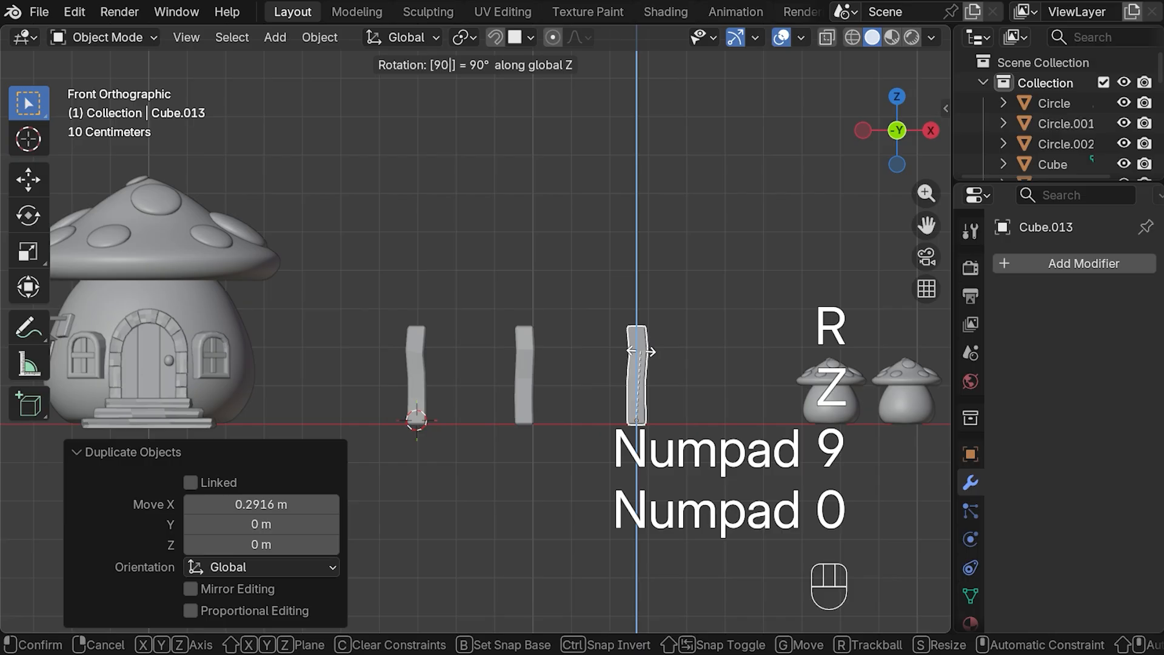
left_click(641, 351)
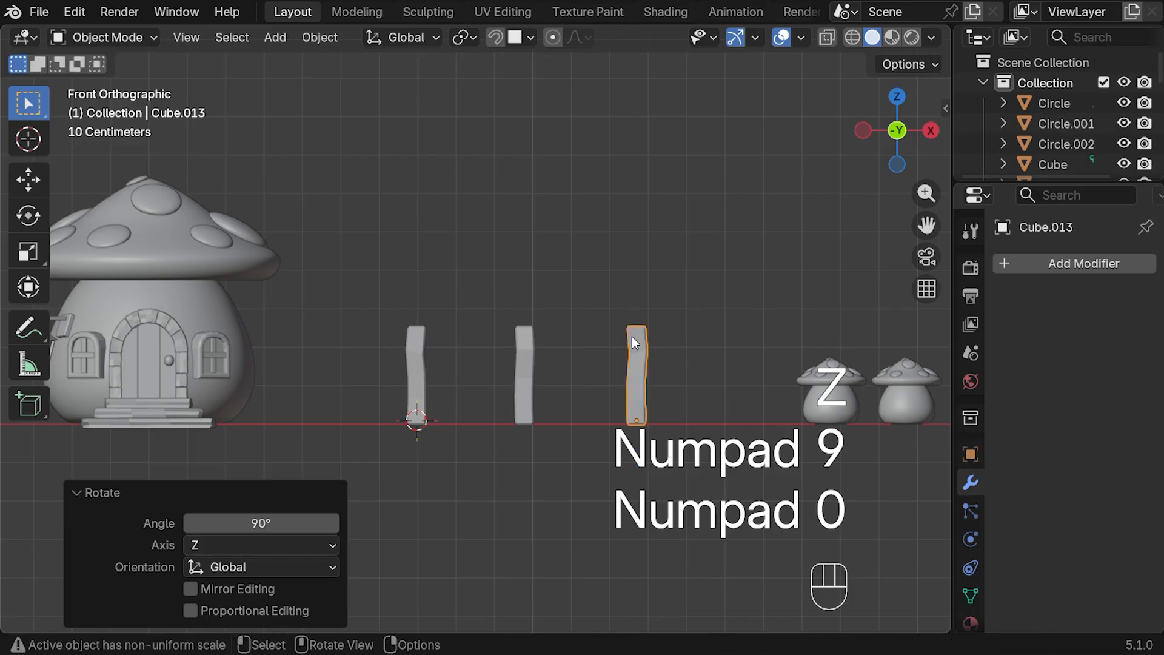
- Duplicate the post nearest the house as a horizontal rail, rotated 90° about Y and raised about 0.165 m along Z
left_click(410, 356)
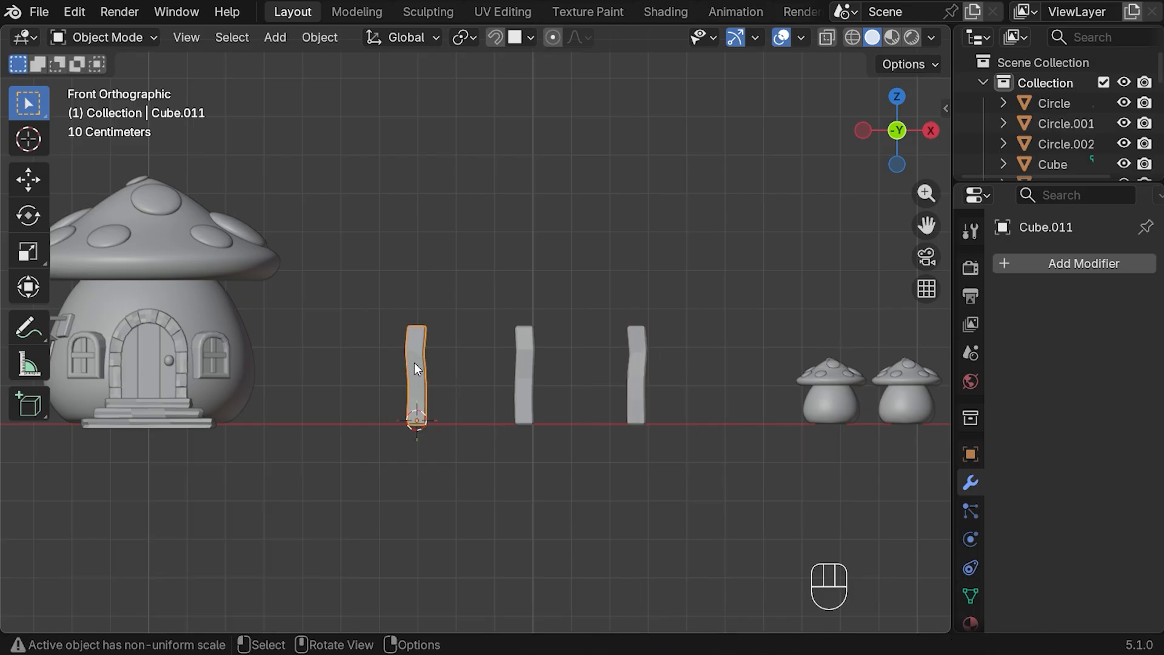
key("shift+d")
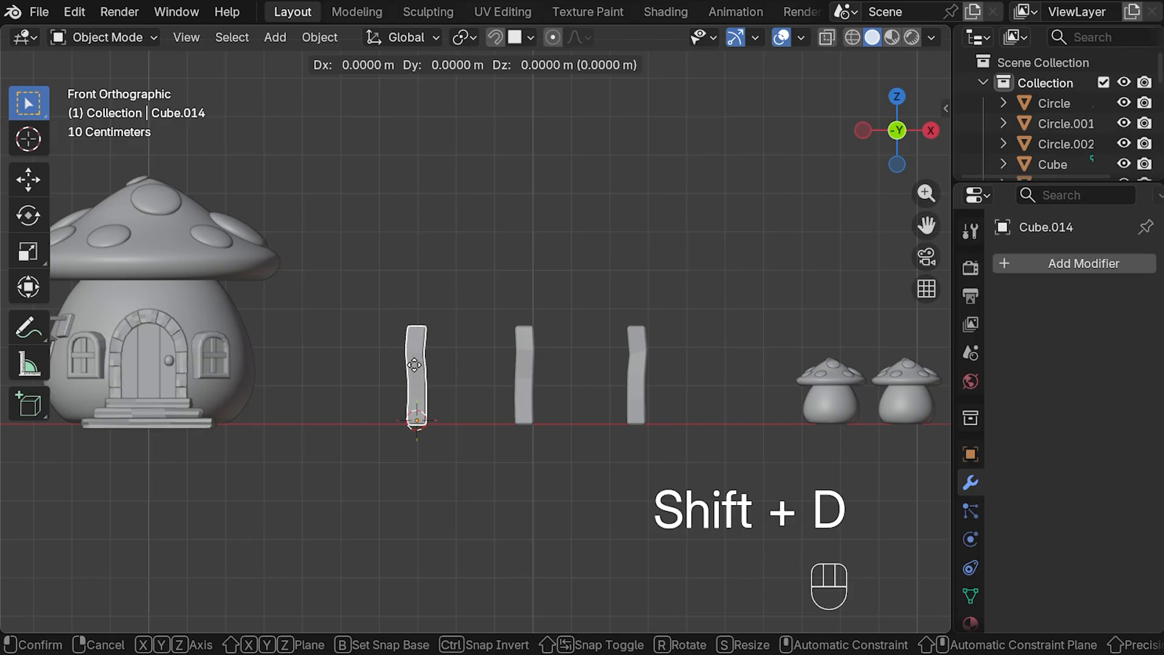
key("r")
key("y")
key("KP_9")
key("KP_0")
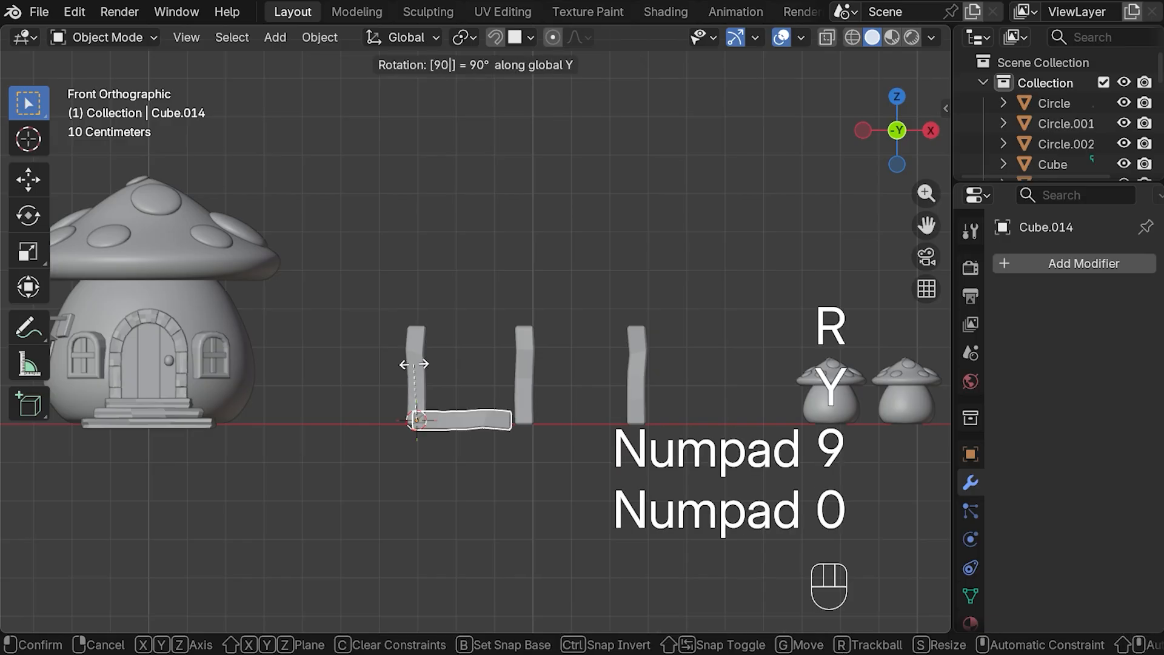
left_click(415, 365)
key("g")
key("z")
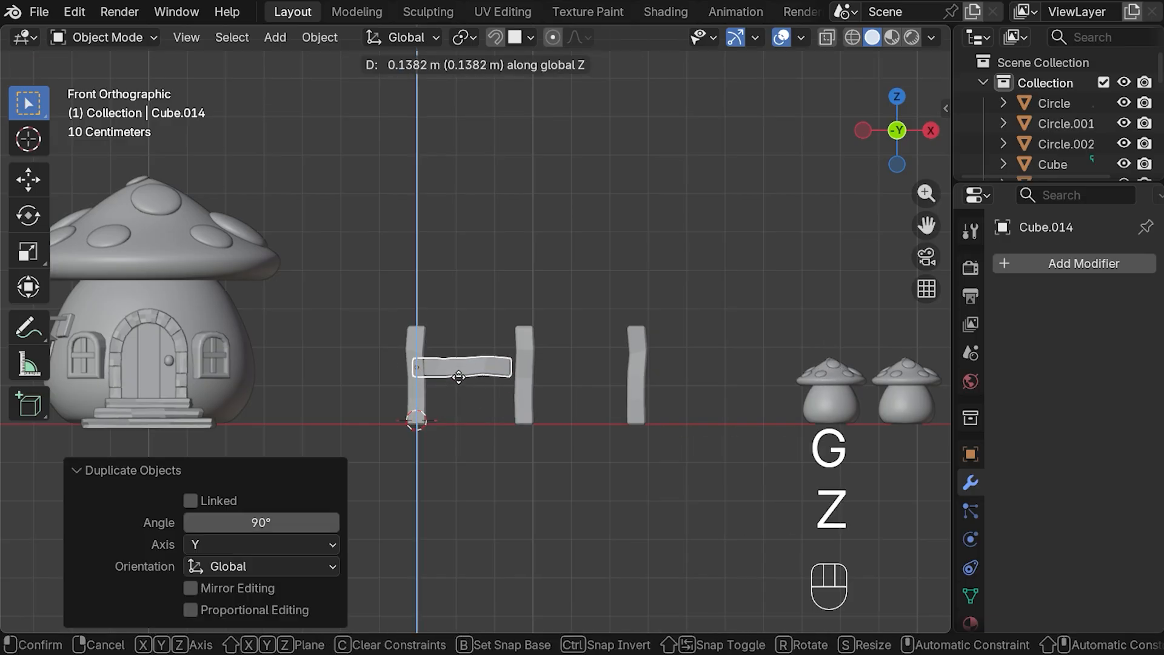
left_click(460, 367)
- Scale the rail to about 1.117 along X to reach the second post and tilt it about 6.9° in front view
key("s")
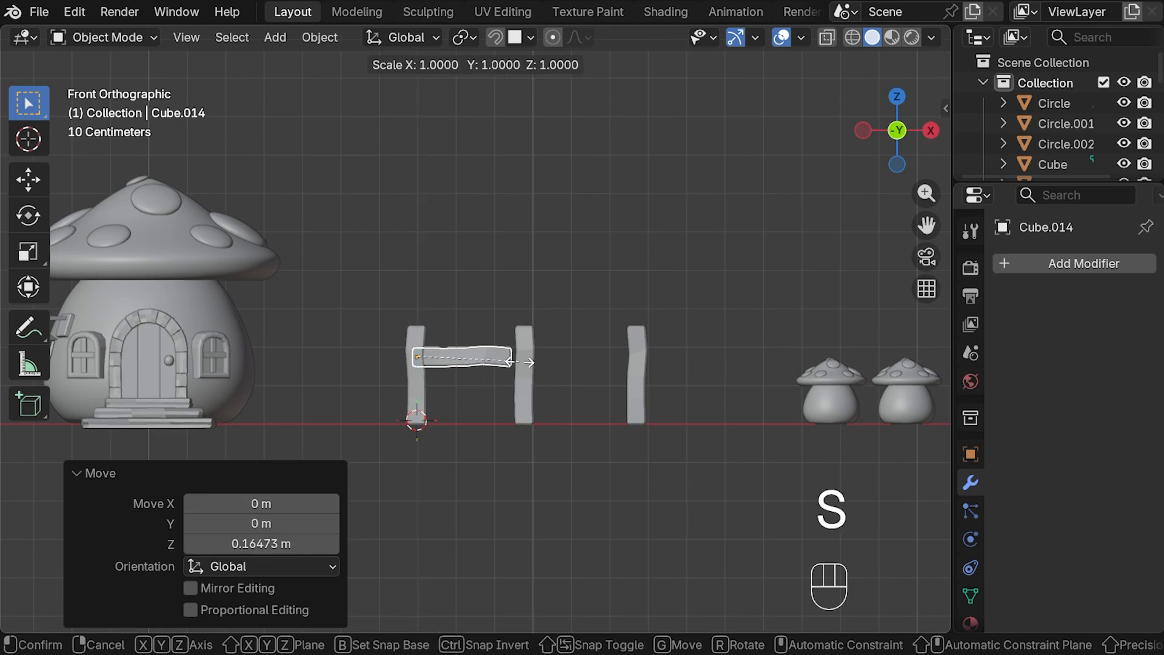
key("x")
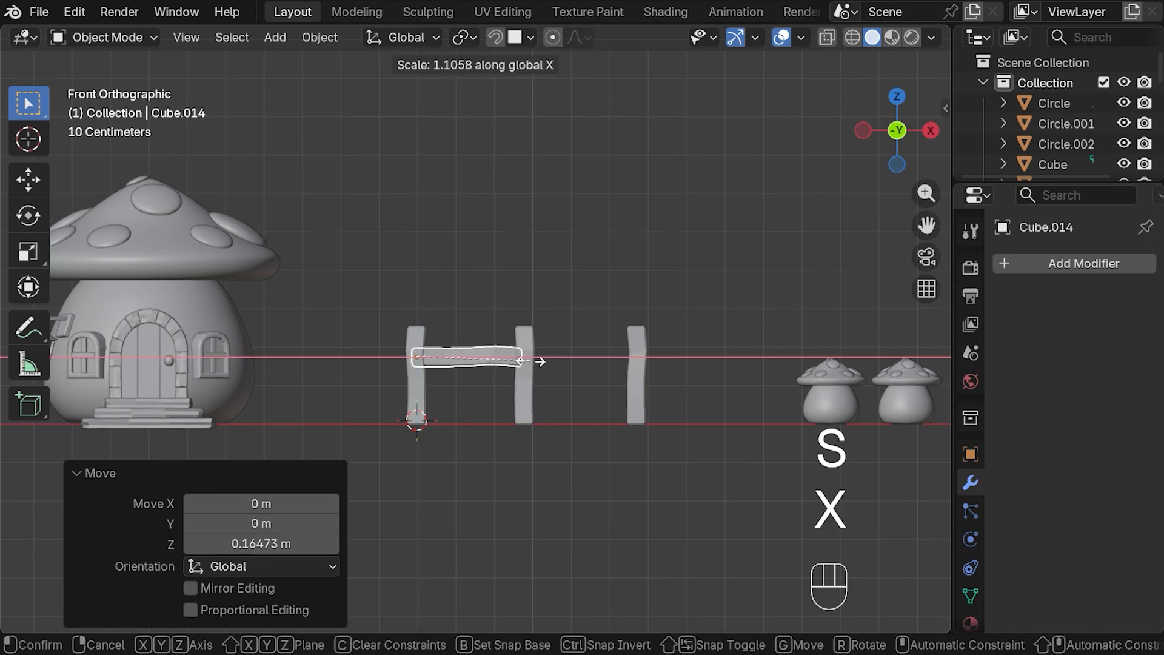
left_click(534, 360)
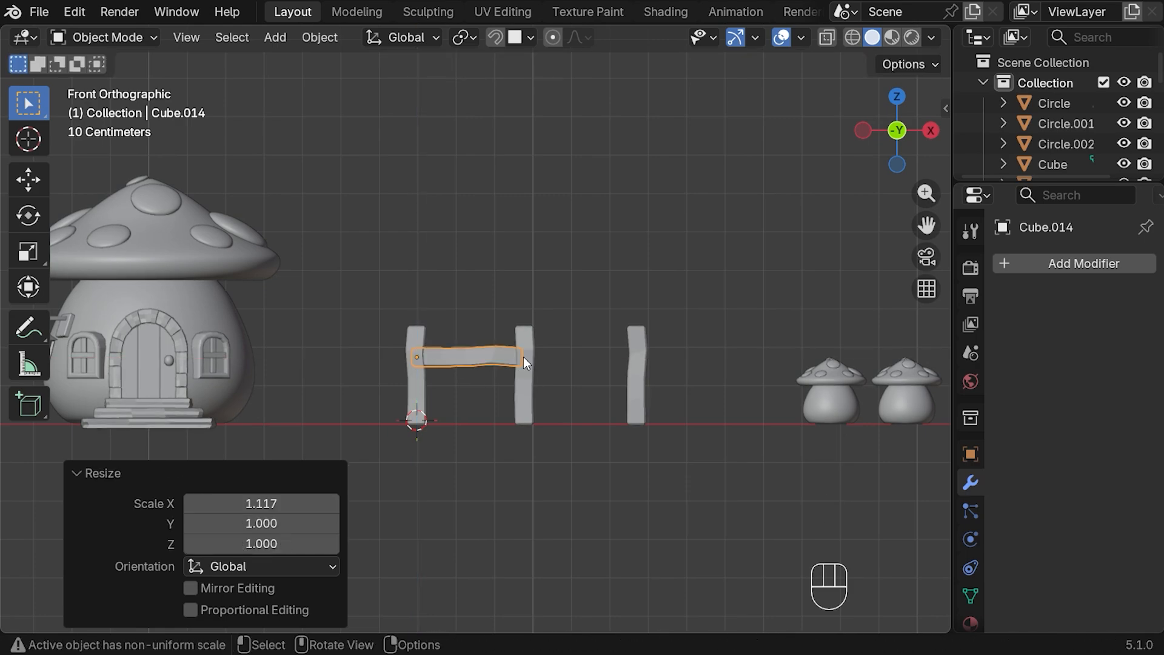
key("r")
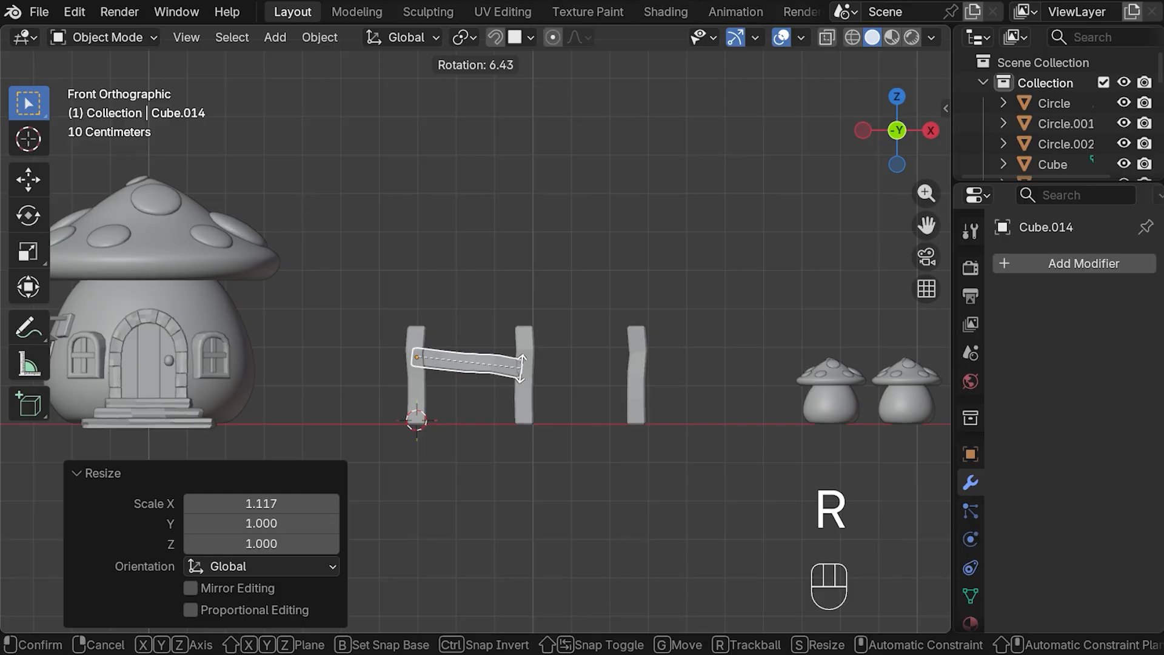
left_click(522, 371)
- Scale the tilted fence rail to about 0.796 along Y and about 1.272 along Z
key("s")
key("y")
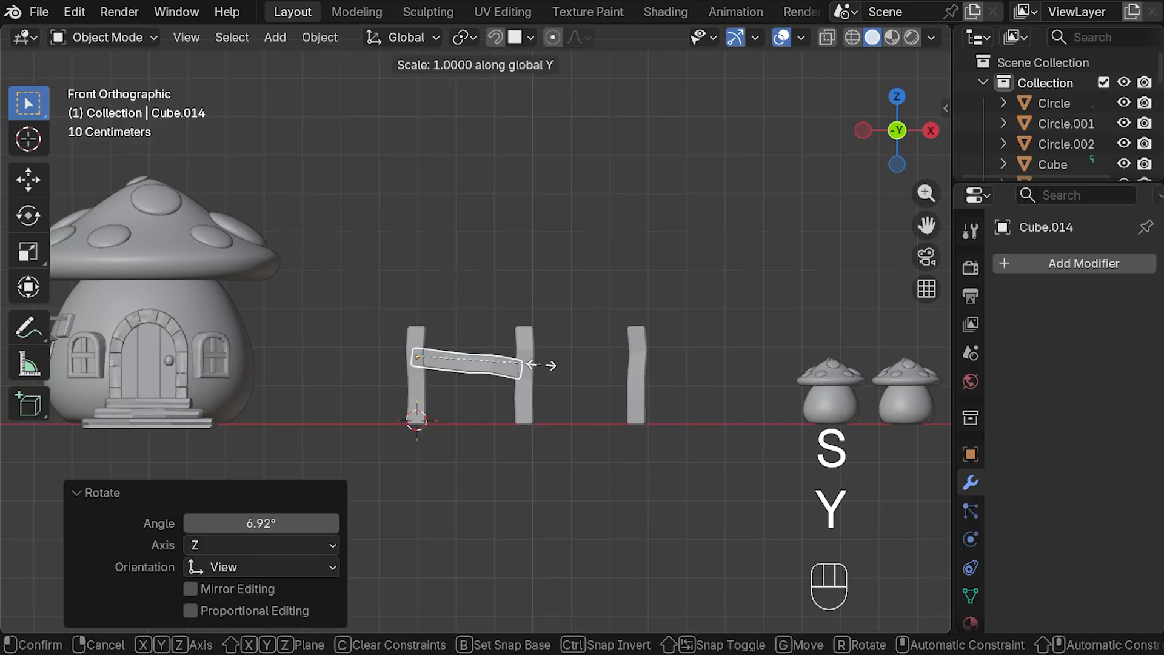
left_click(517, 364)
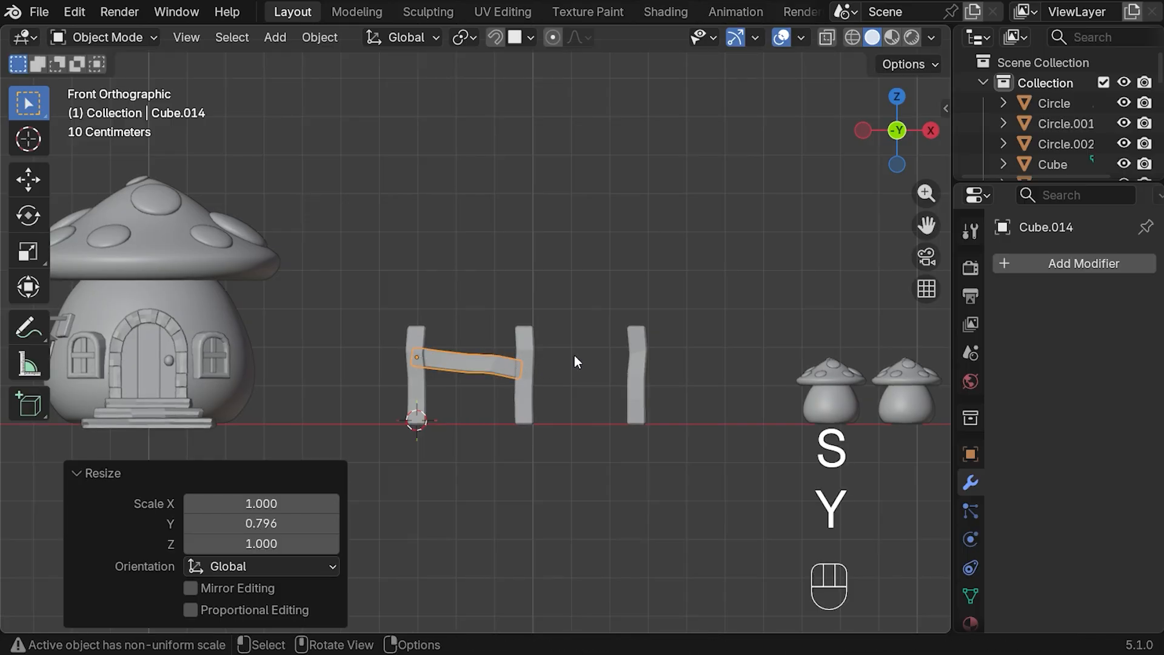
key("s")
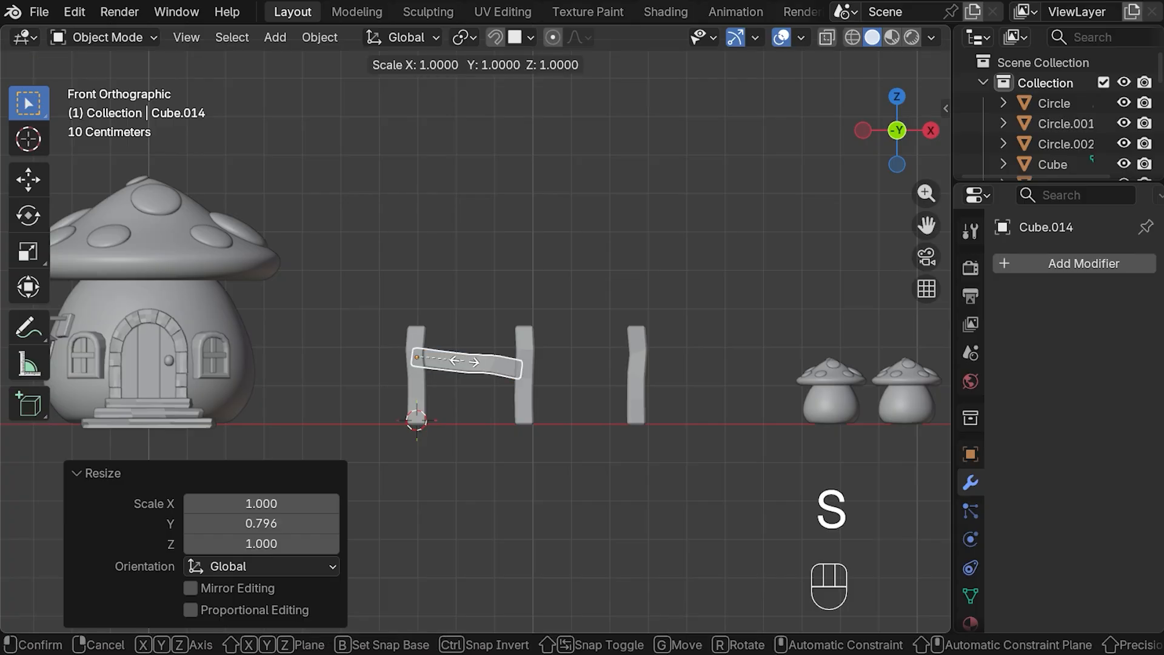
key("z")
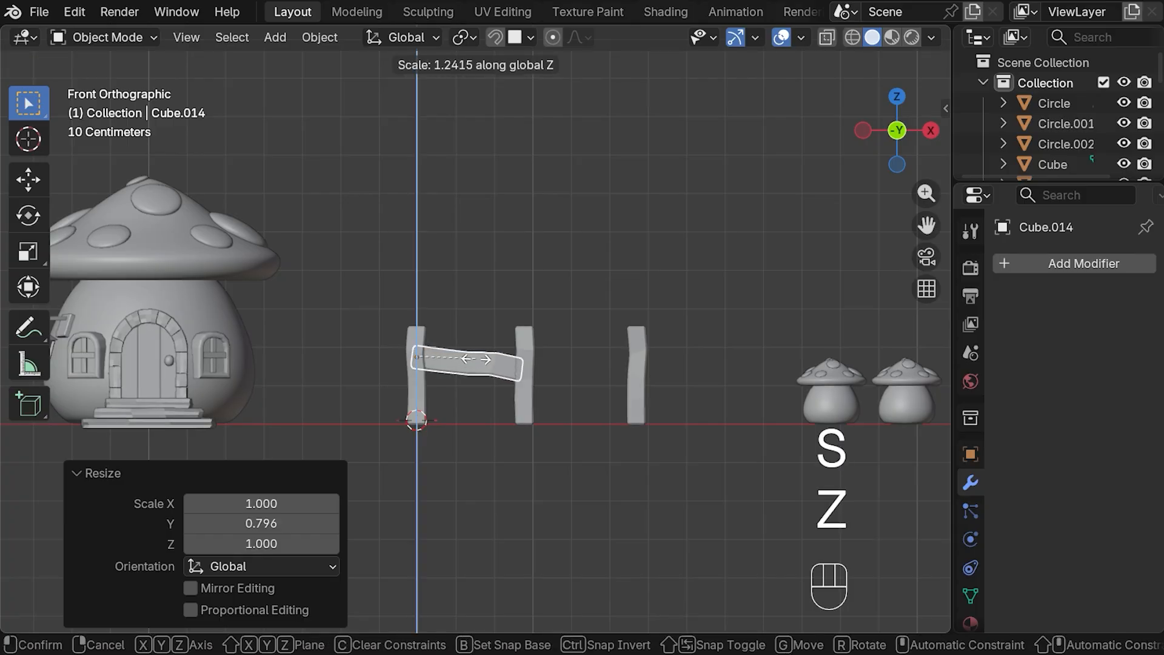
left_click(479, 416)
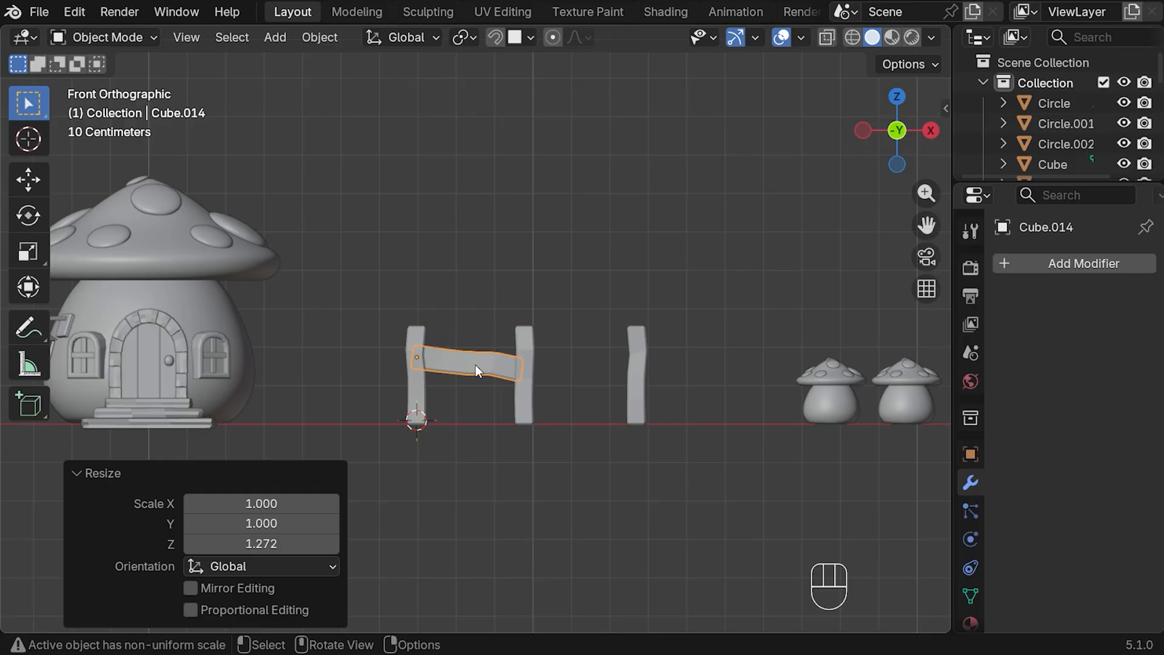
- Duplicate the rail about 0.297 m along X and -0.053 m along Z between the second and third posts, rotating it about -11.9° in front view
key("shift+d")
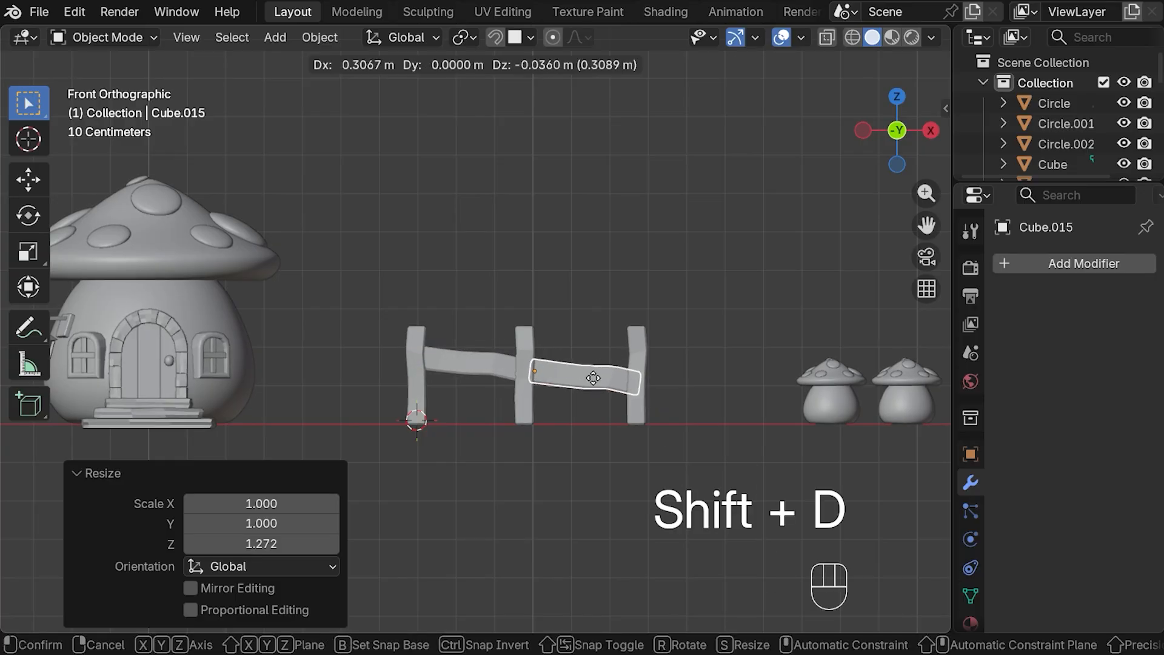
left_click(591, 378)
key("r")
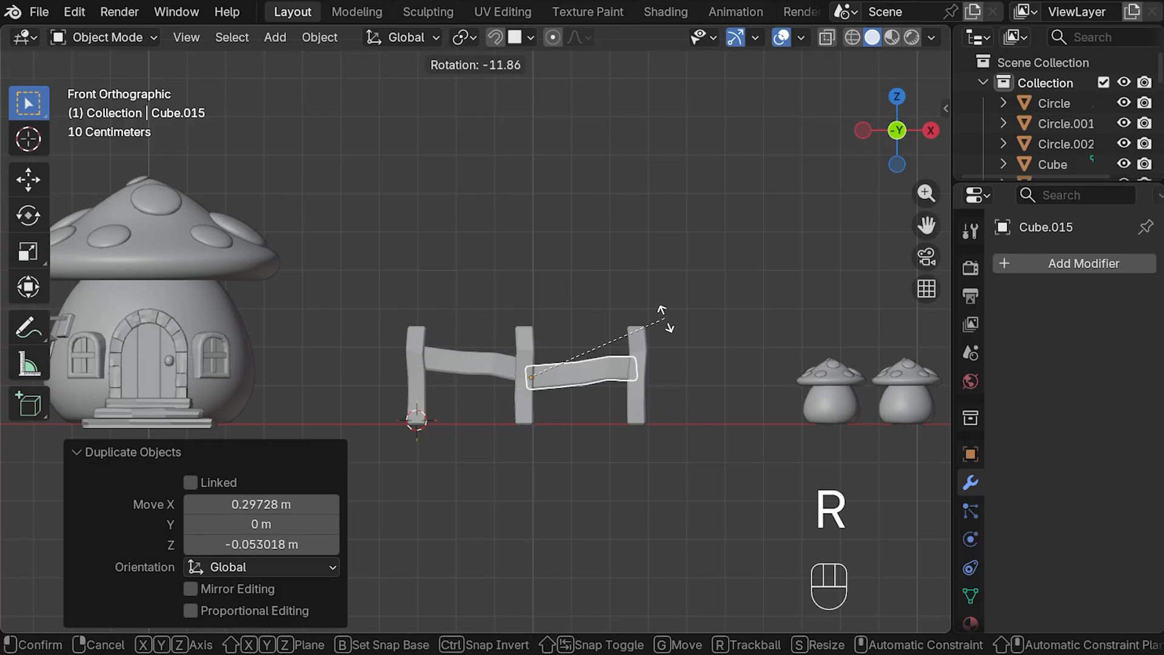
left_click(663, 312)
left_click(589, 284)
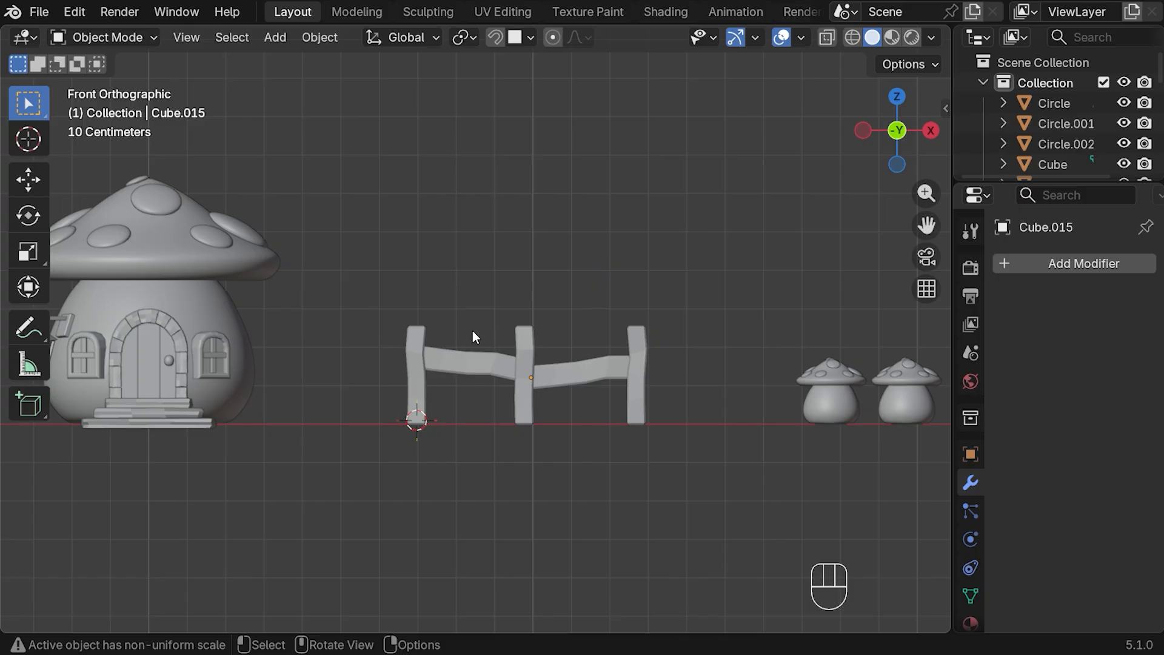
- Switch to the Shading workspace, turn off X-ray and preview the house and fence in Rendered viewport shading
left_click_drag(927, 225, 1034, 211)
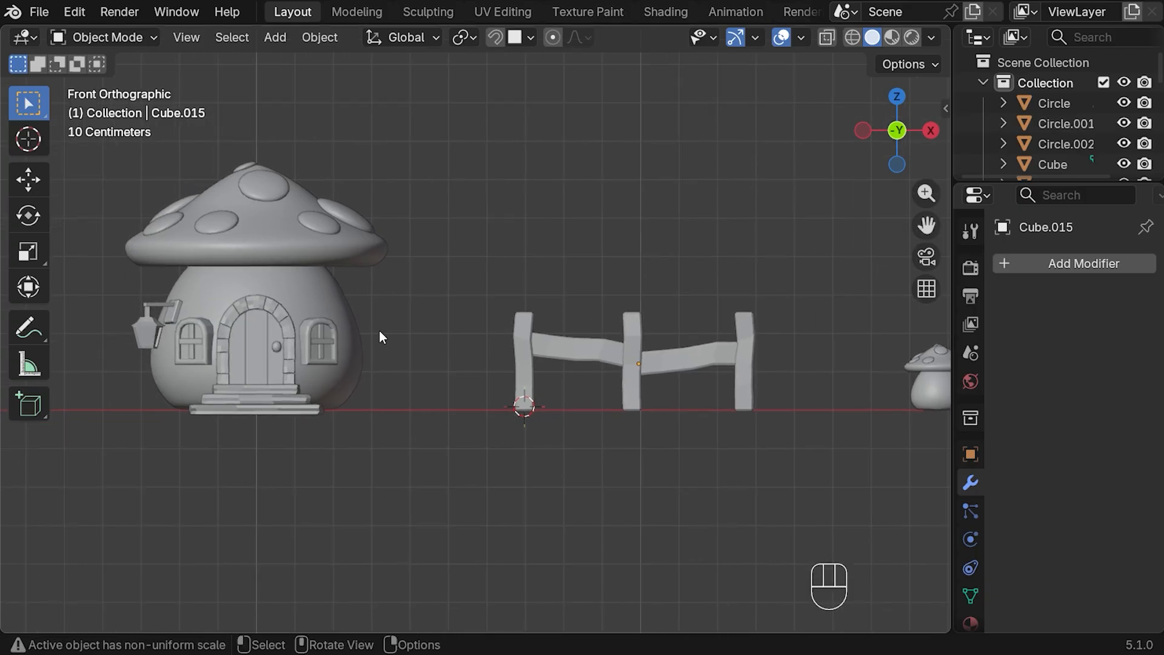
left_click(660, 12)
scroll(904, 37, "down", 2)
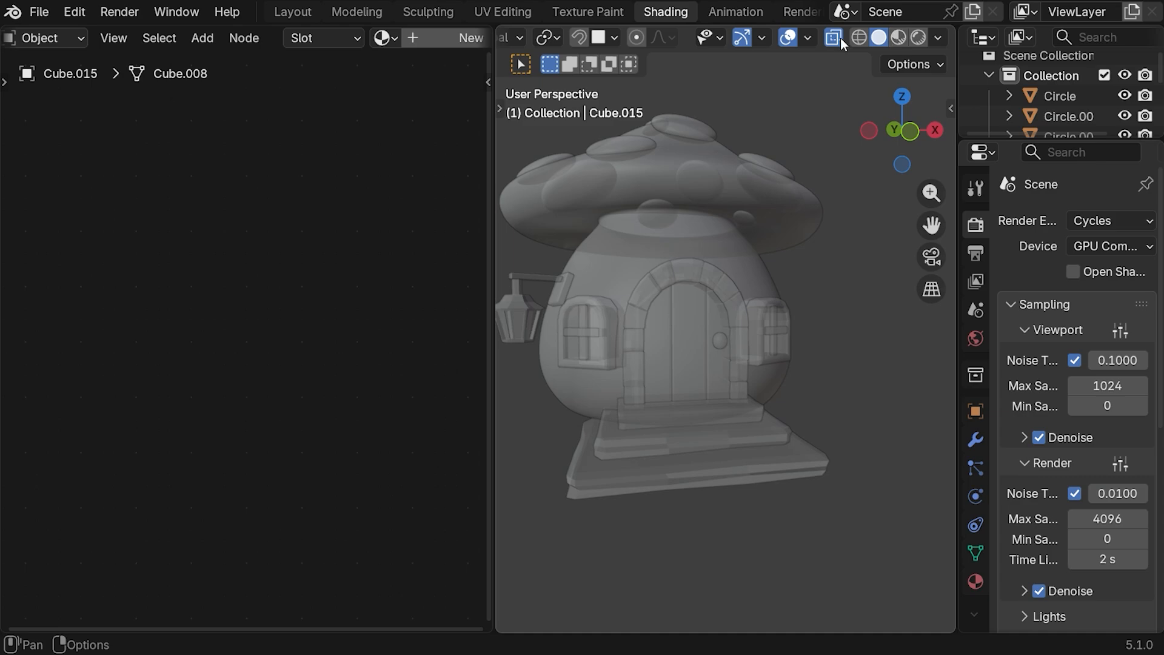
left_click(839, 38)
left_click(917, 38)
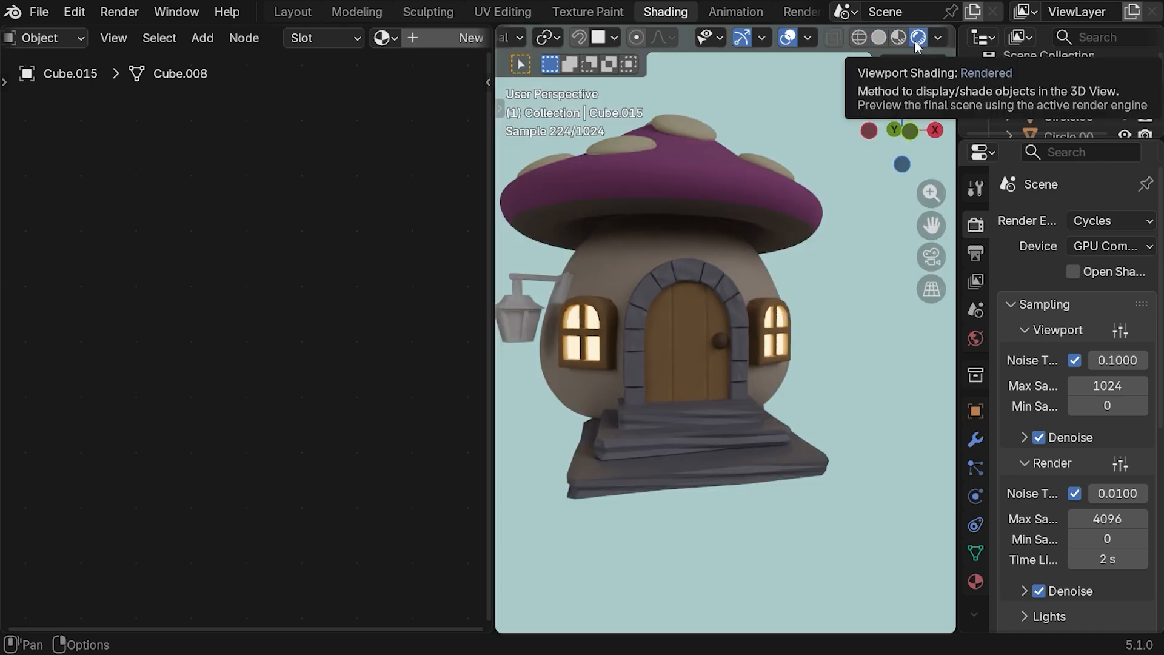
scroll(761, 312, "down", 4)
left_click_drag(938, 217, 843, 220)
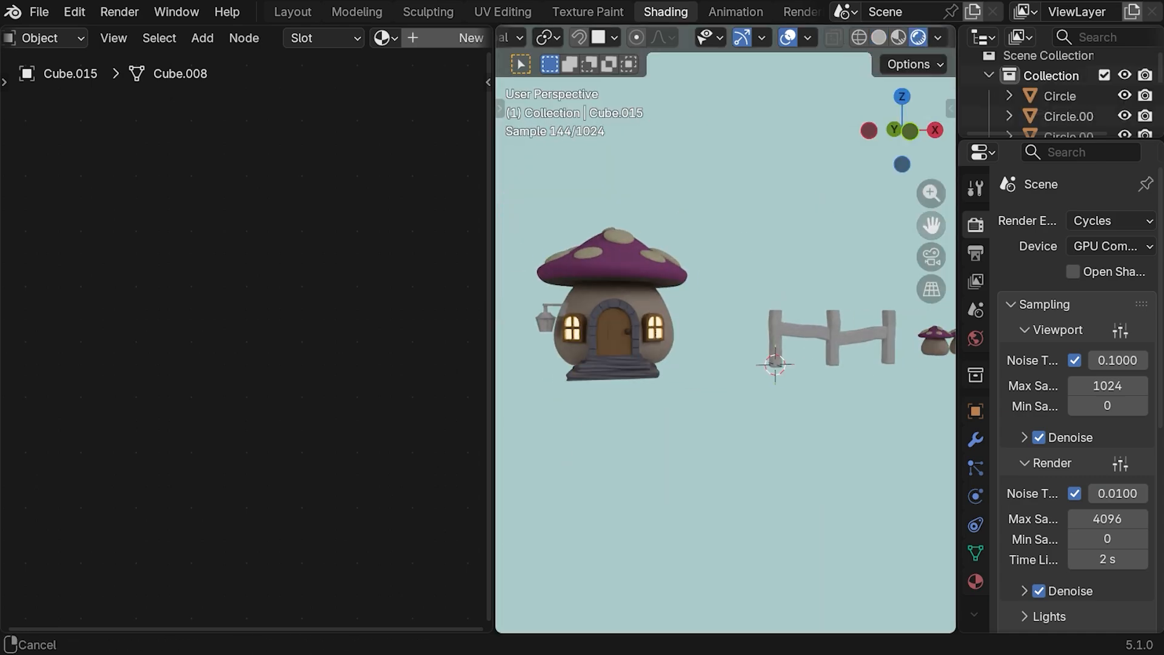
- Create a new material named fence on the fence post nearest the house
left_click(770, 325)
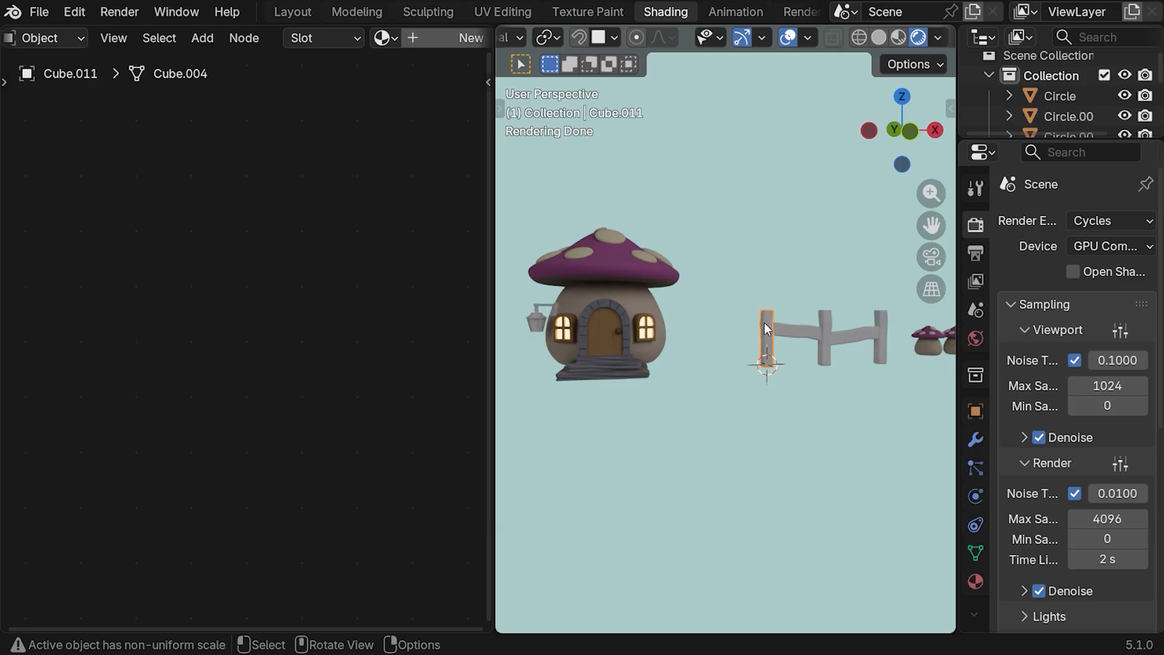
left_click(414, 36)
double_click(425, 38)
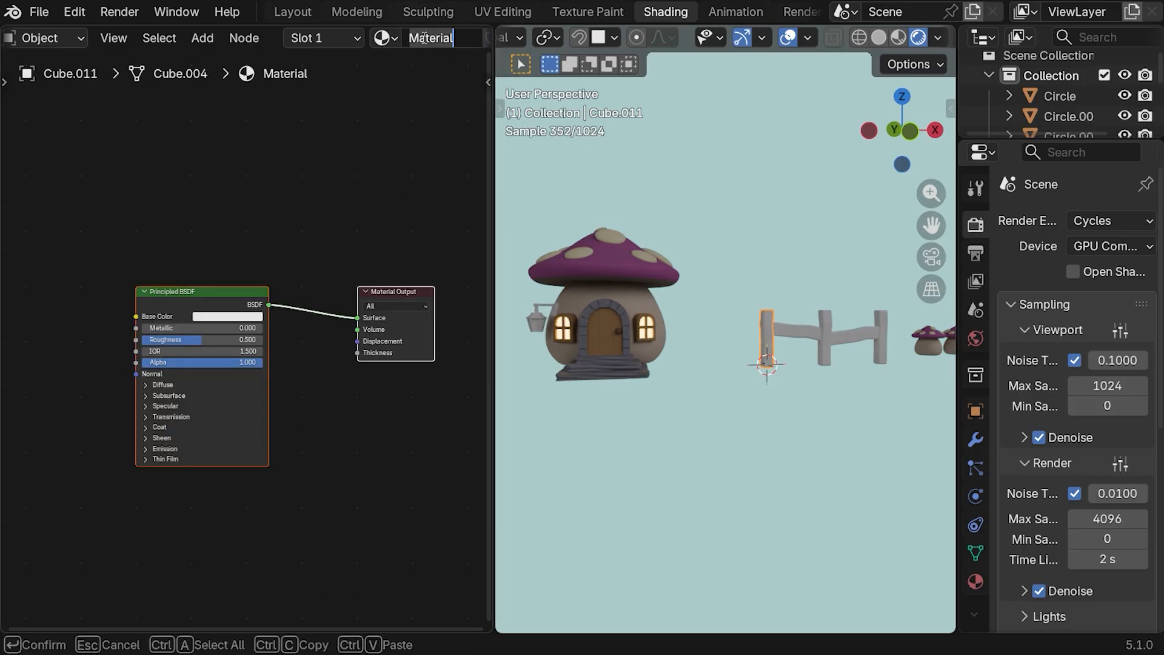
type("fence")
key("Return")
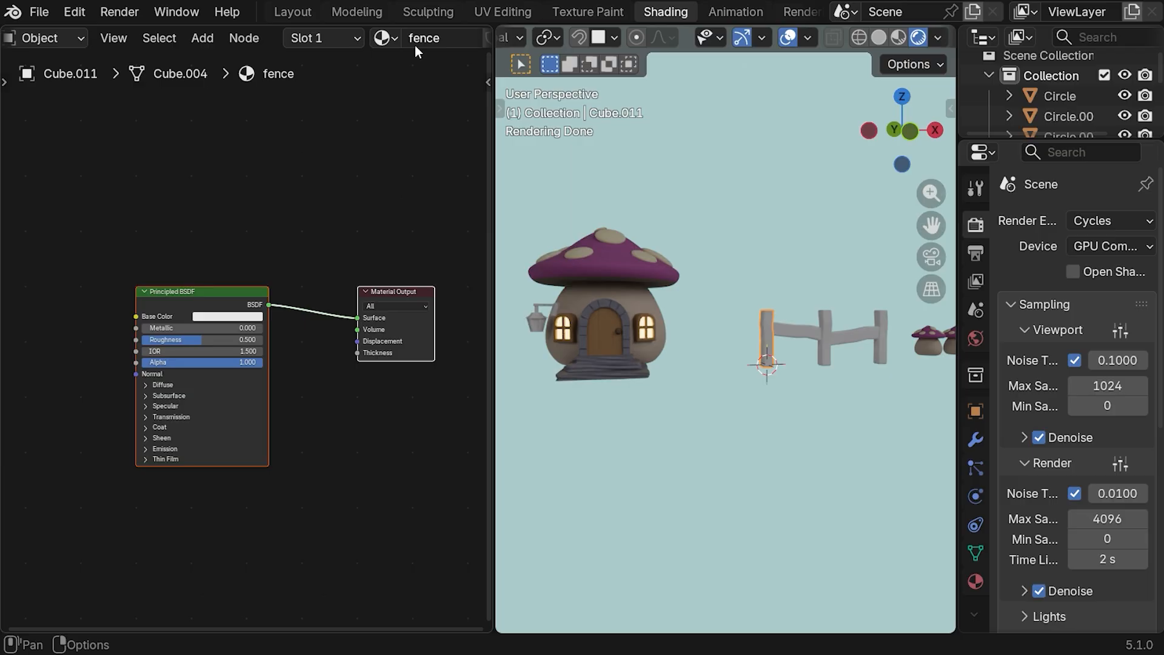
- Set the fence material's base color to #886B4D and its roughness to 1.0
left_click(228, 315)
left_click(257, 300)
type("#8B6B4D")
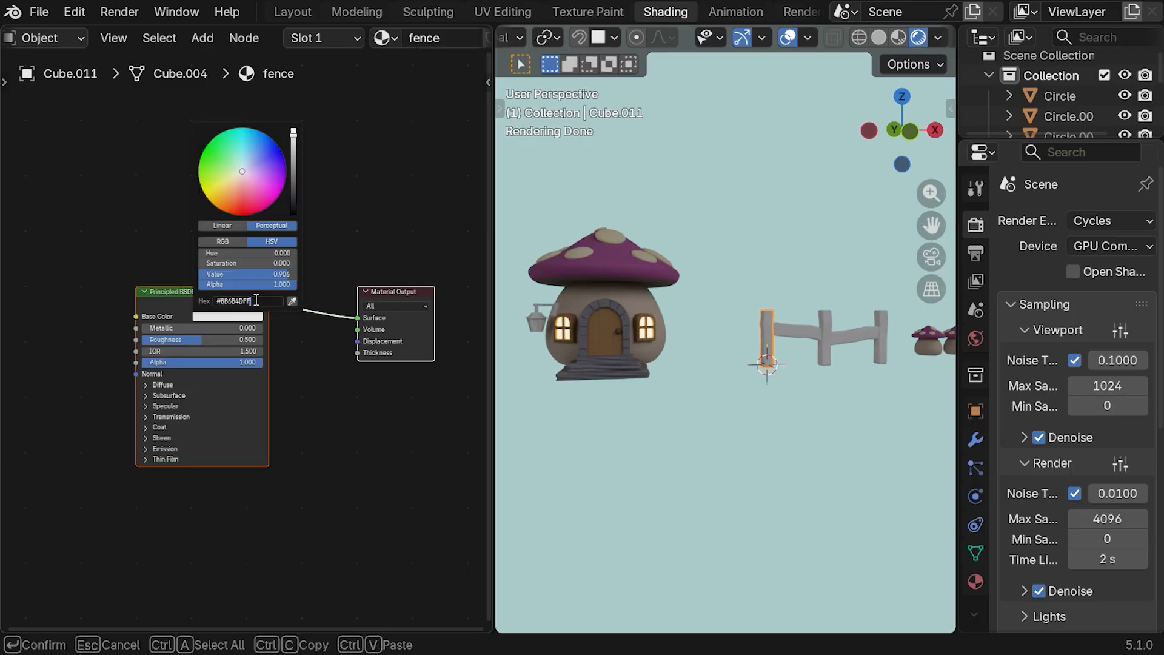
key("Return")
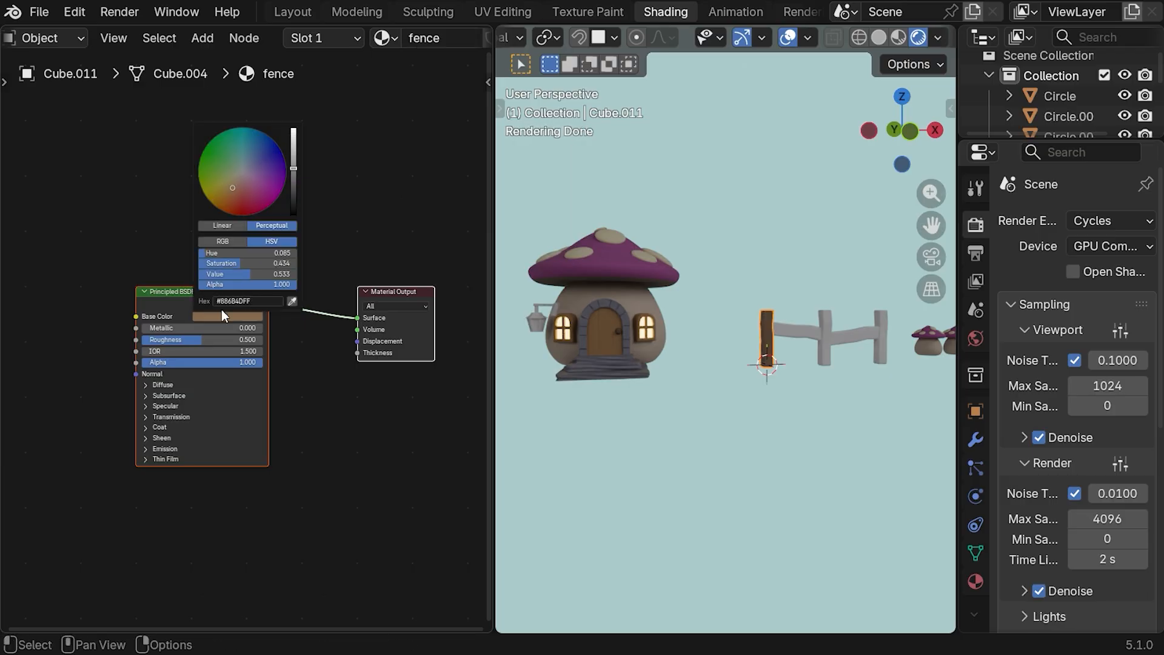
left_click_drag(197, 339, 262, 339)
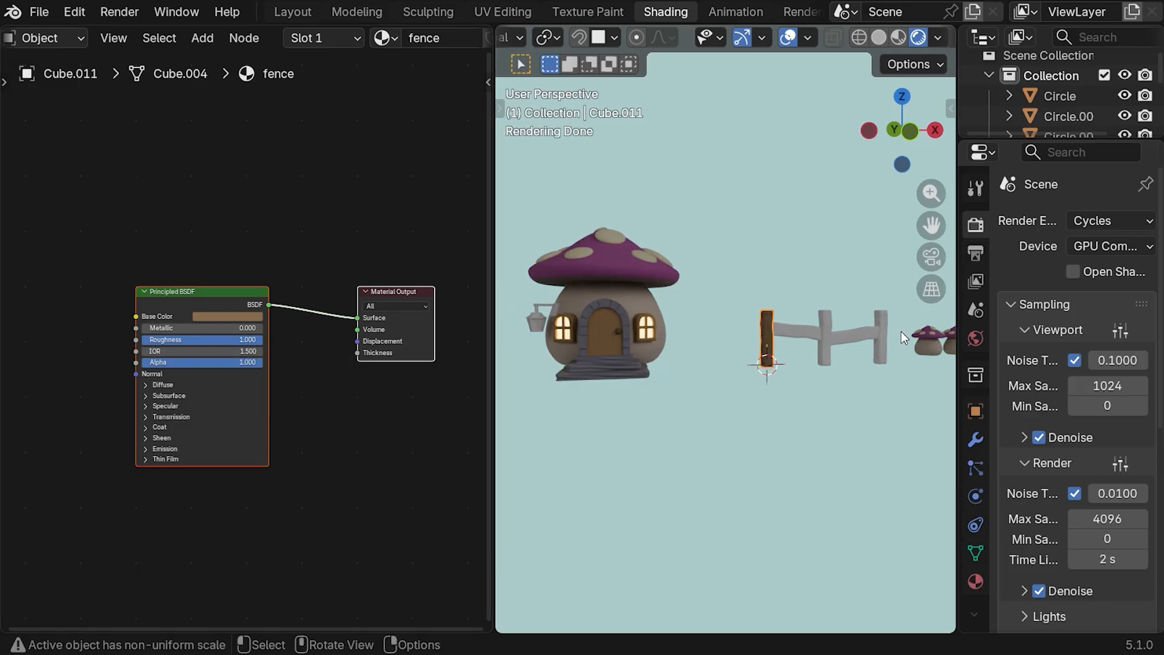
- Link the fence material from the first post to the other posts and both rails
left_click(879, 324)
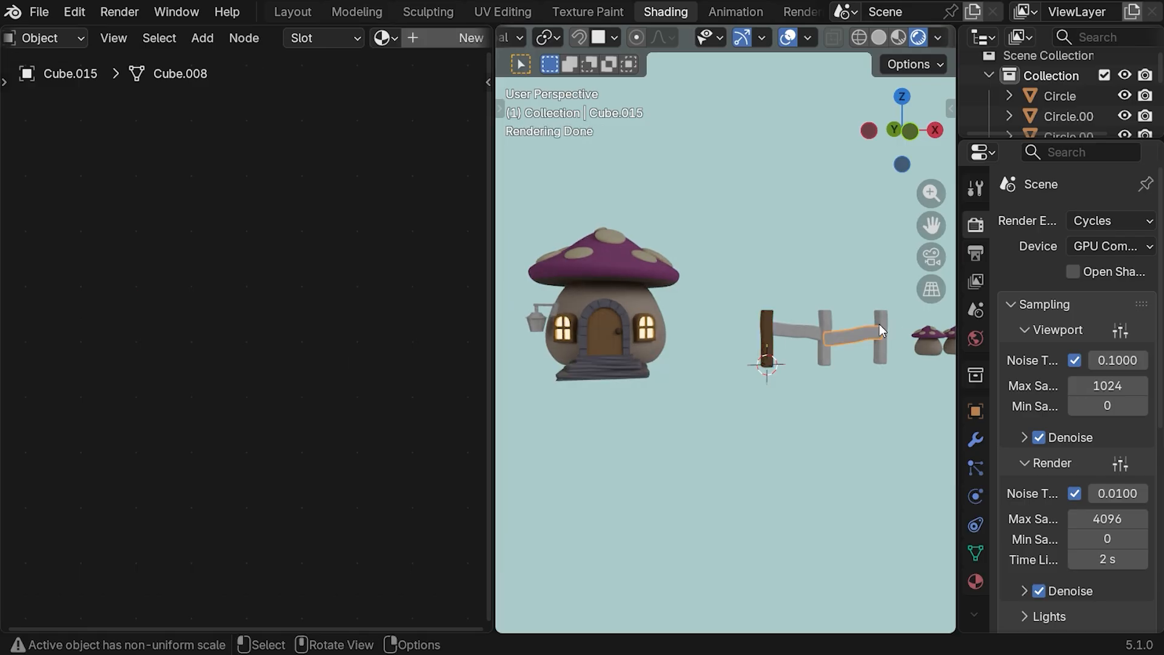
left_click(824, 319, "shift")
left_click(770, 314, "shift")
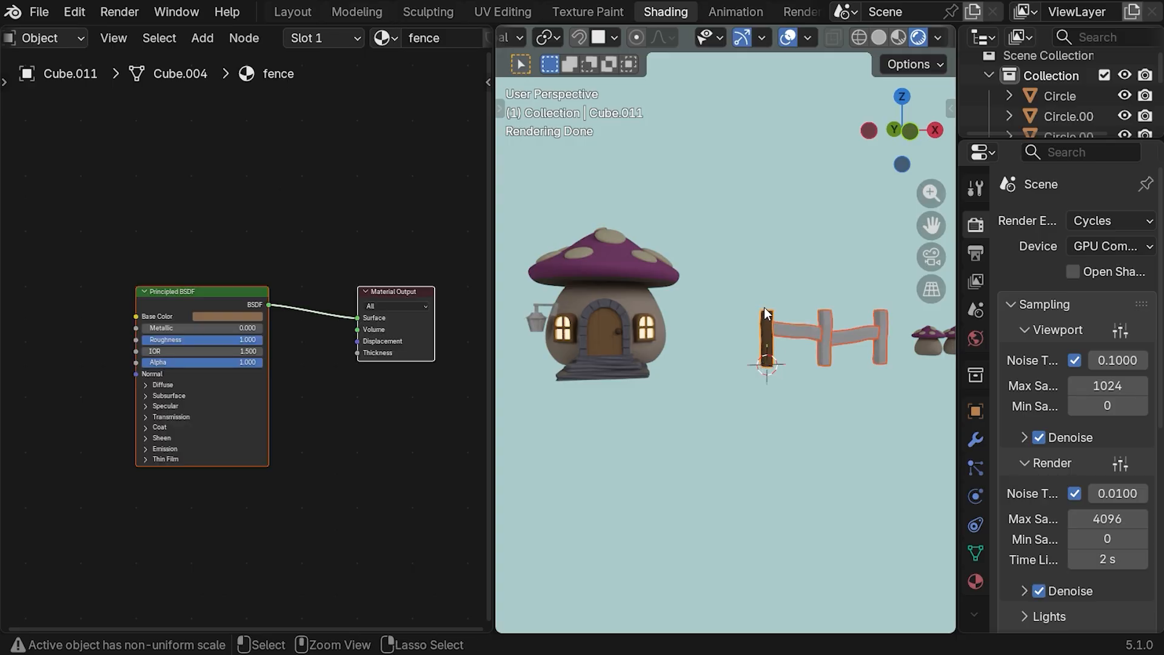
key("ctrl+l")
left_click(743, 362)
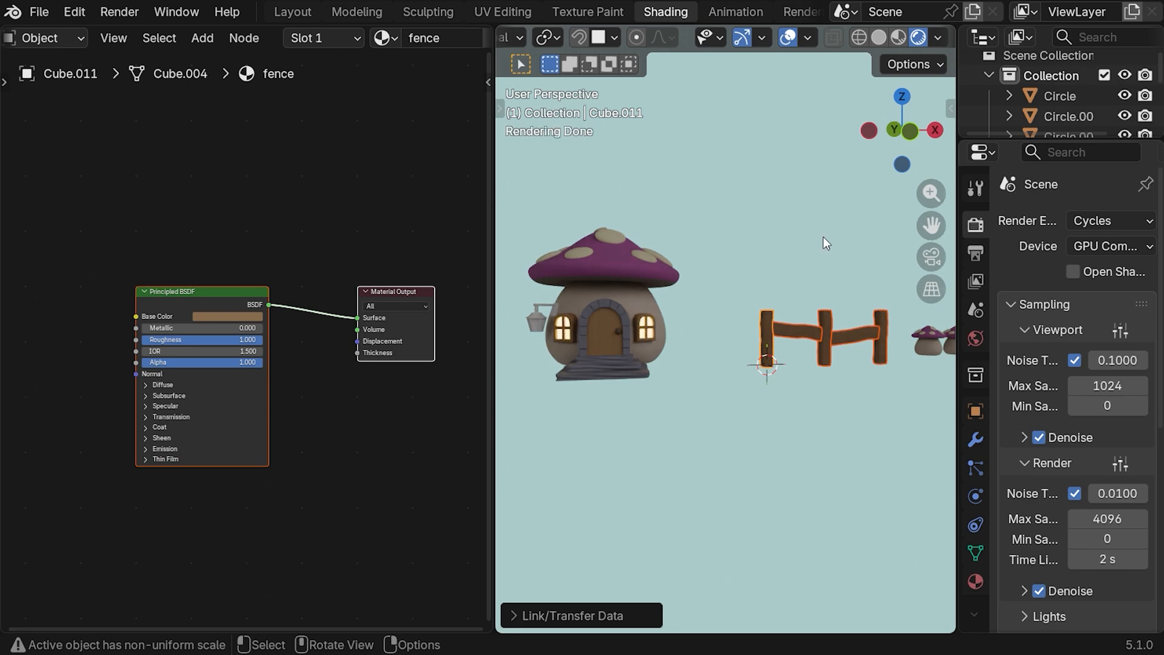
left_click(786, 312)
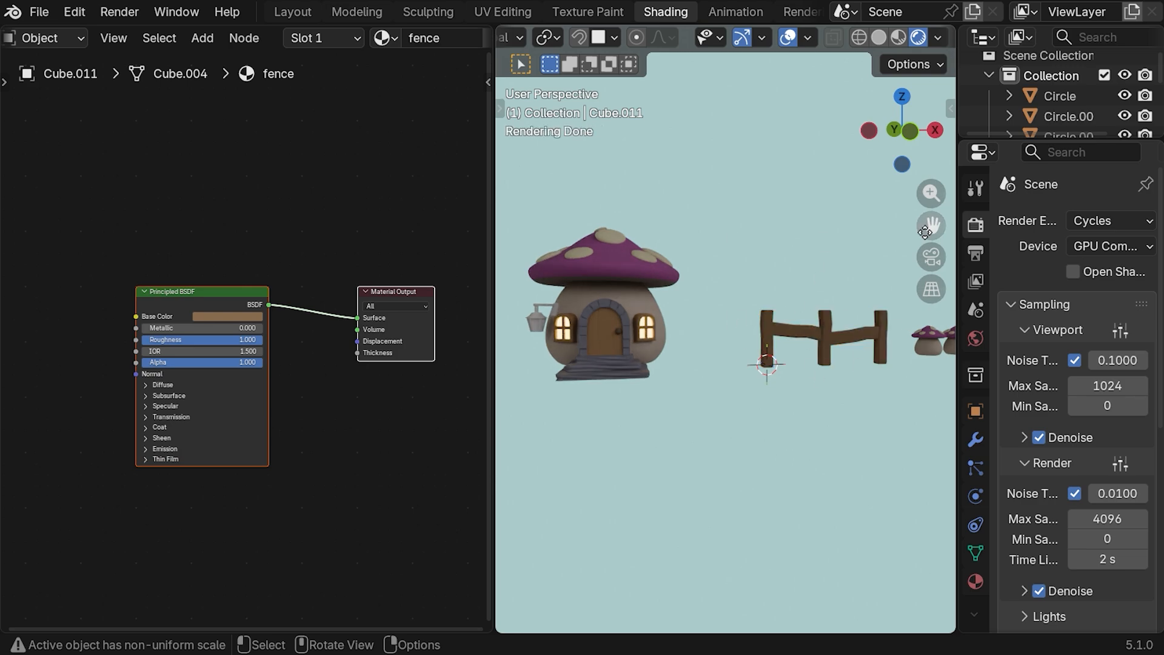
- Create a new material named lamp wood on the lantern's wall-mount block
left_click_drag(931, 226, 1066, 226)
scroll(777, 293, "up", 5)
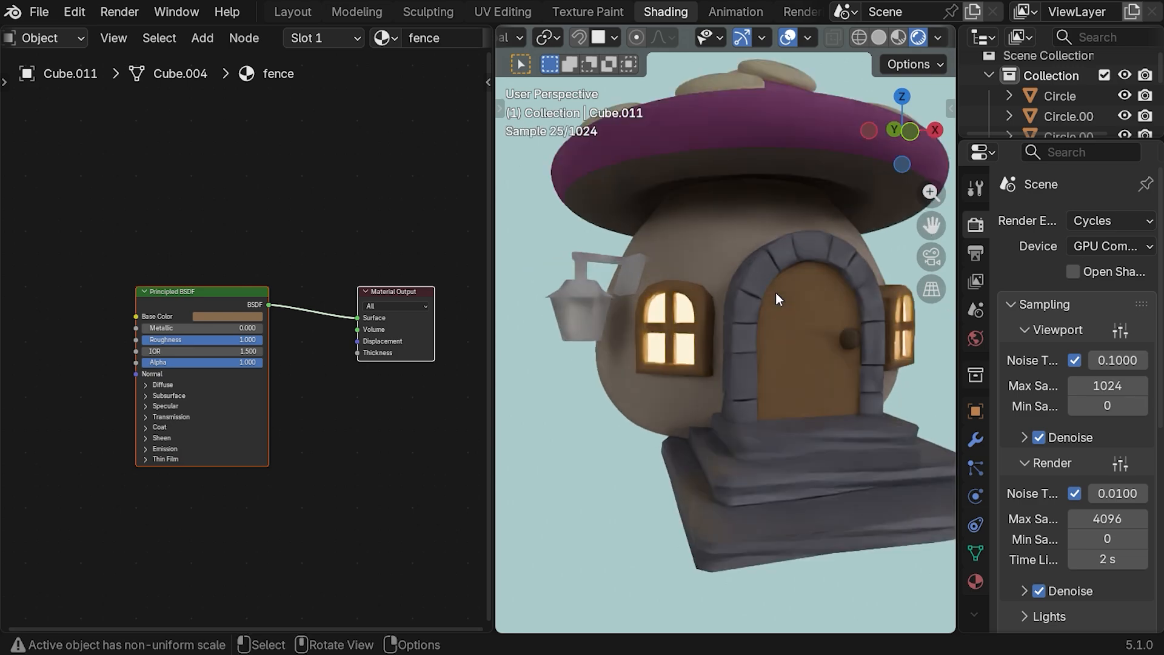
left_click(638, 282)
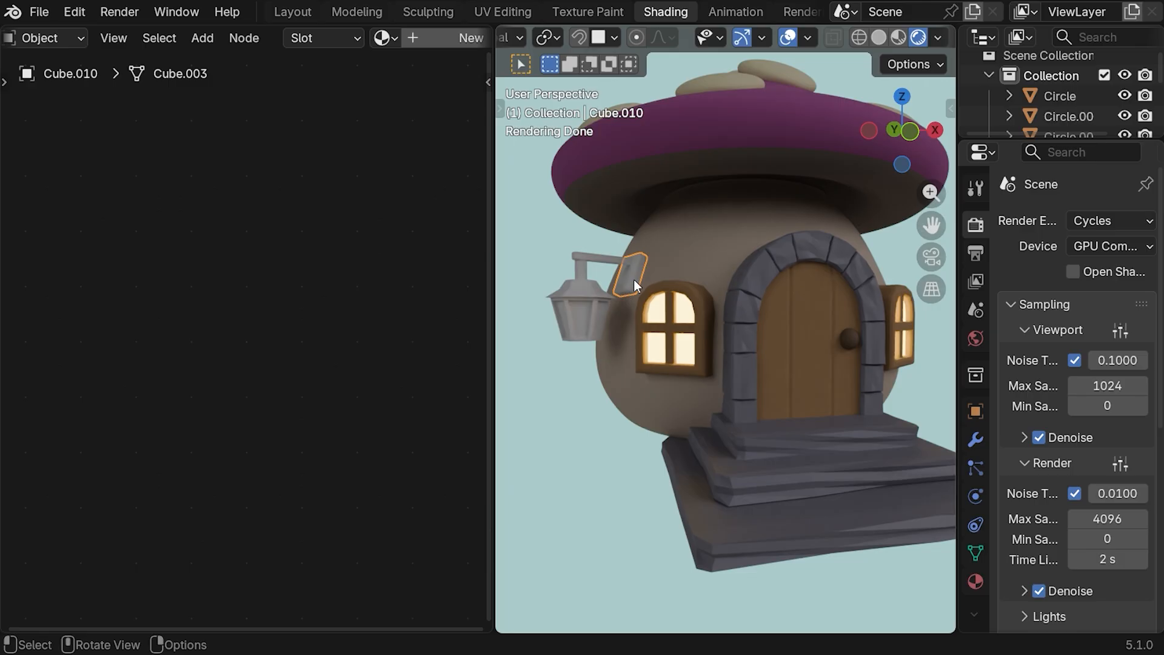
left_click(461, 38)
double_click(421, 38)
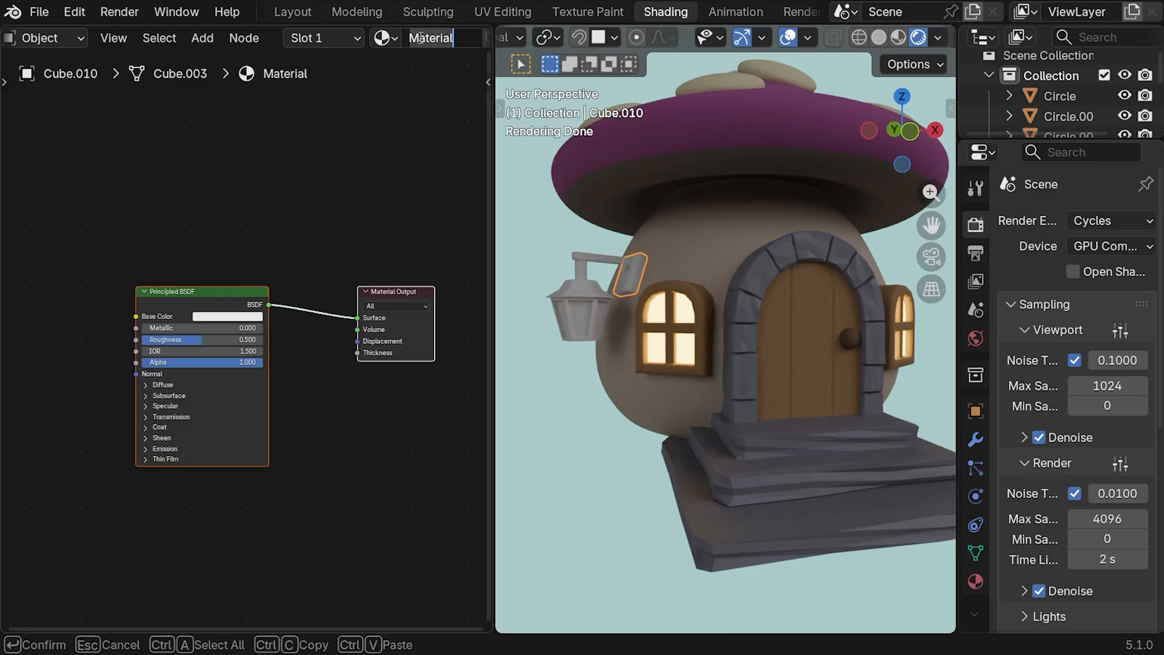
type("lamp w")
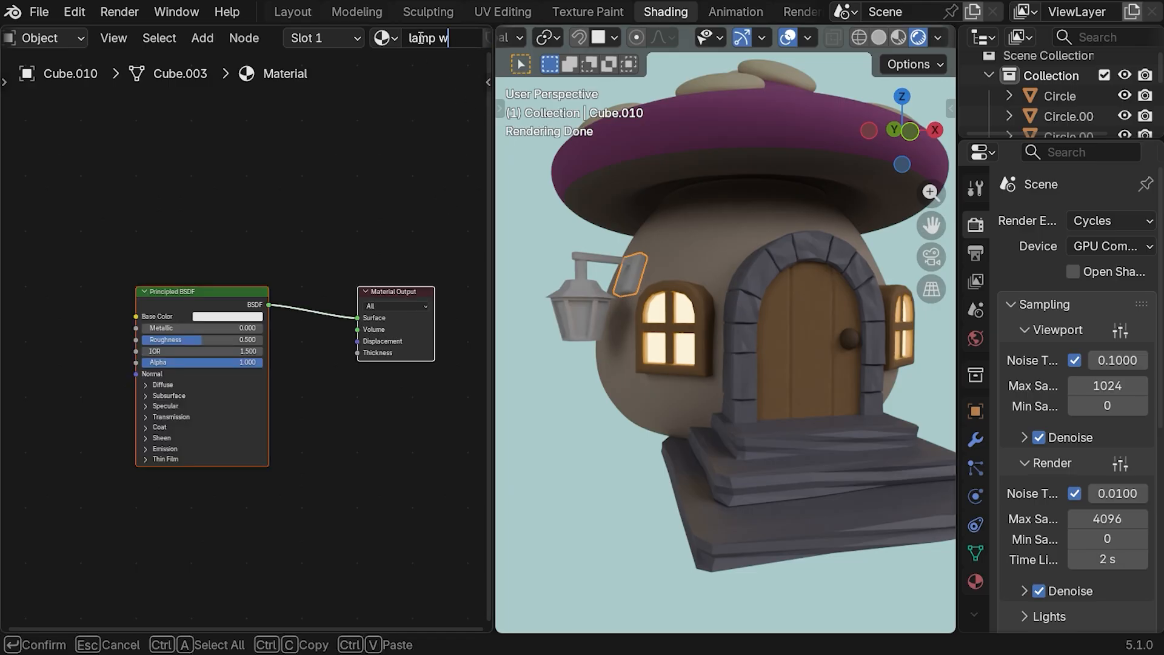
type("ood")
key("Return")
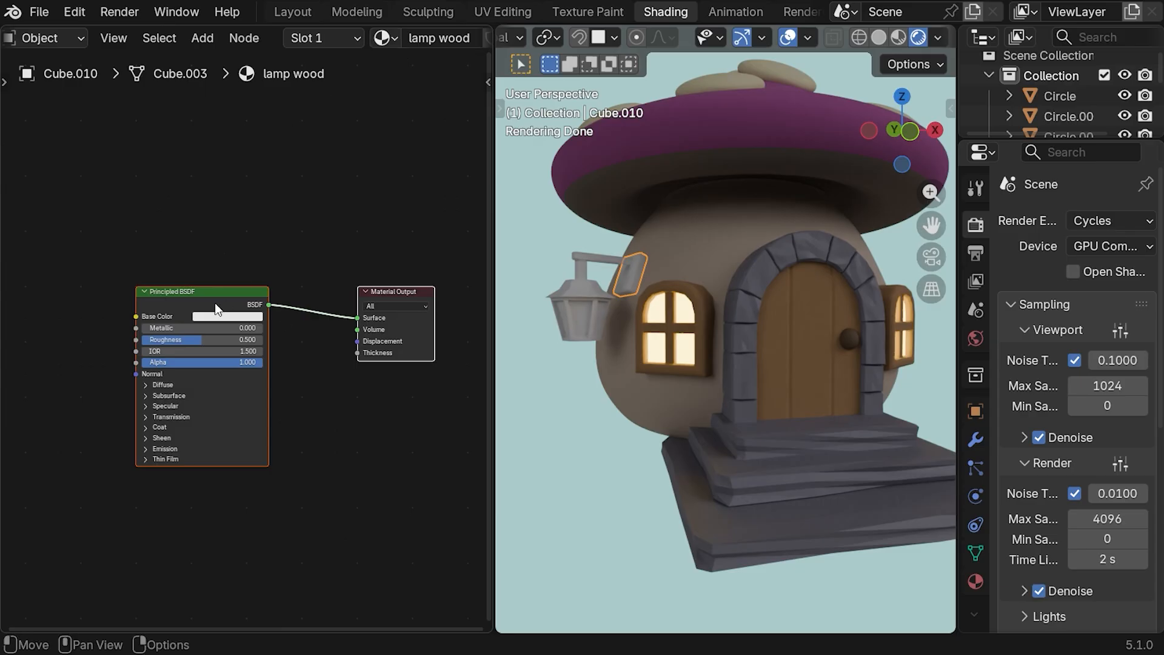
- Set the lamp wood material's base color to #604531 and its roughness to 1.0
left_click(225, 317)
left_click(261, 302)
type("#604531FF")
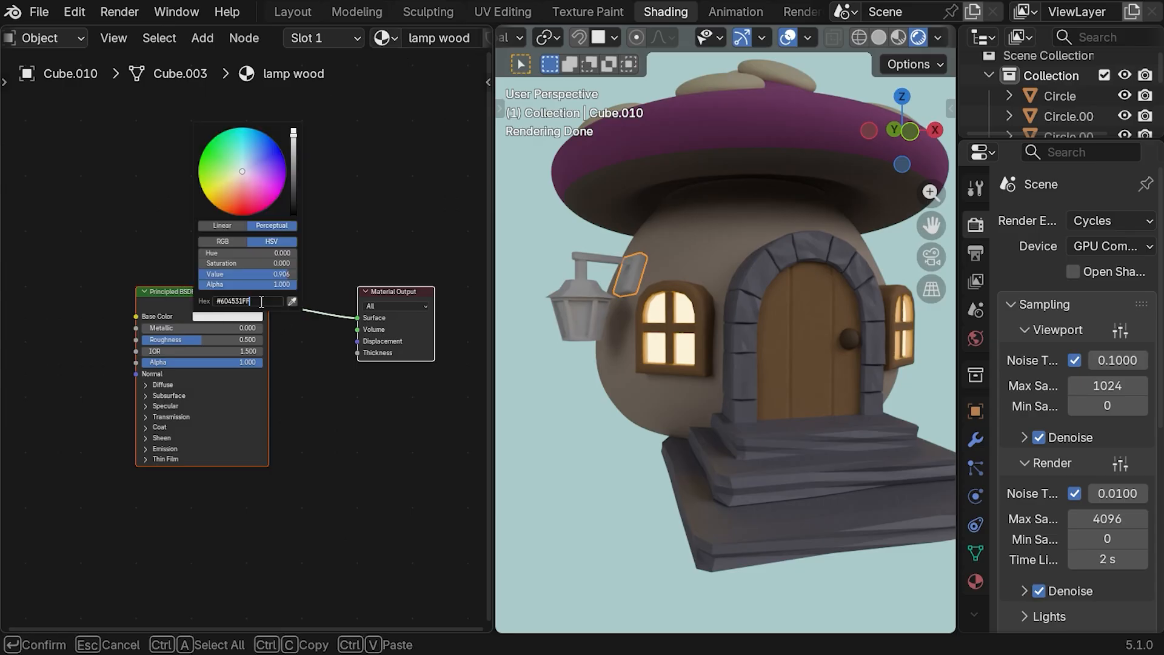
key("Return")
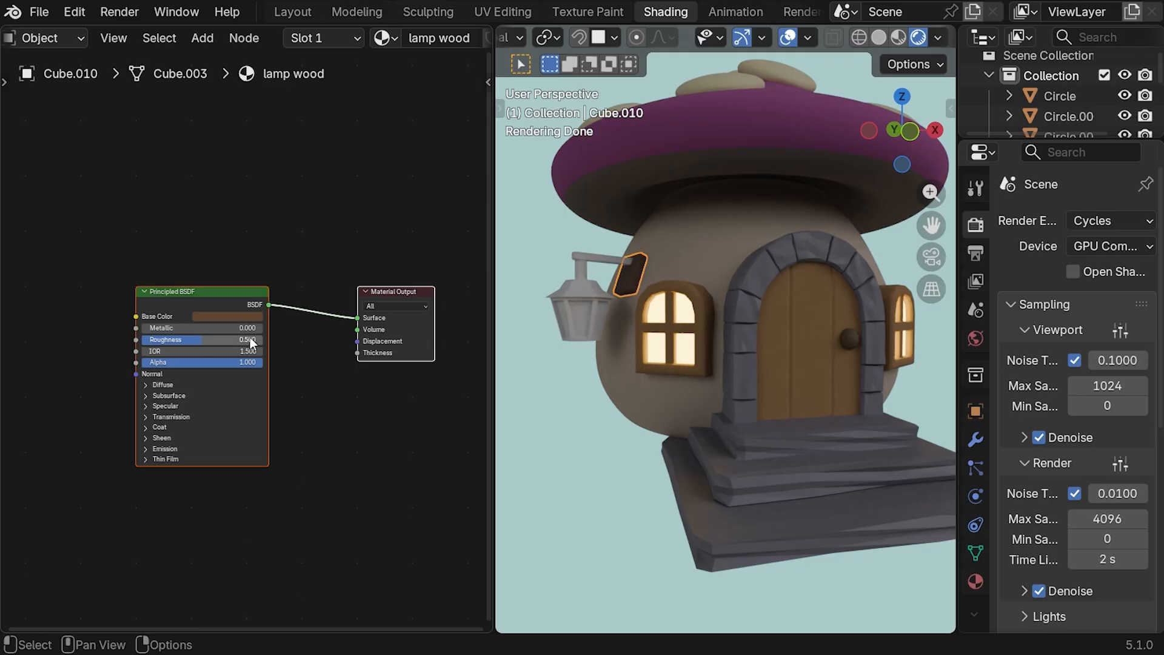
left_click_drag(250, 337, 260, 341)
- Link the lamp wood material from the wall-mount block to the lantern's horizontal arm
left_click(602, 259)
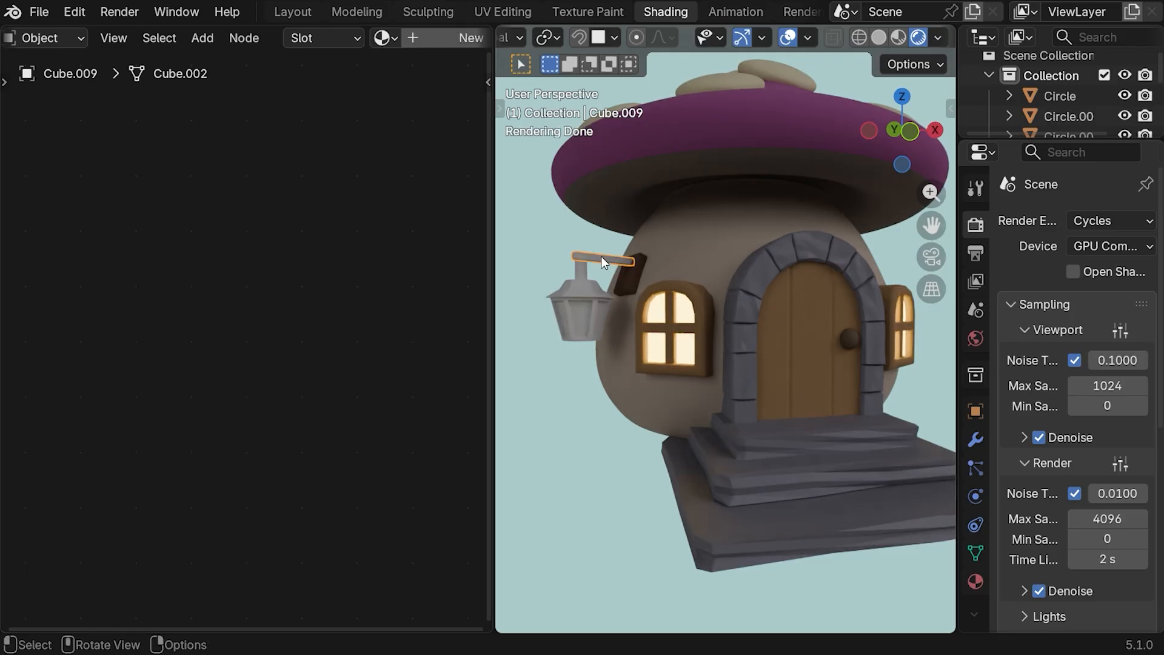
left_click(625, 279)
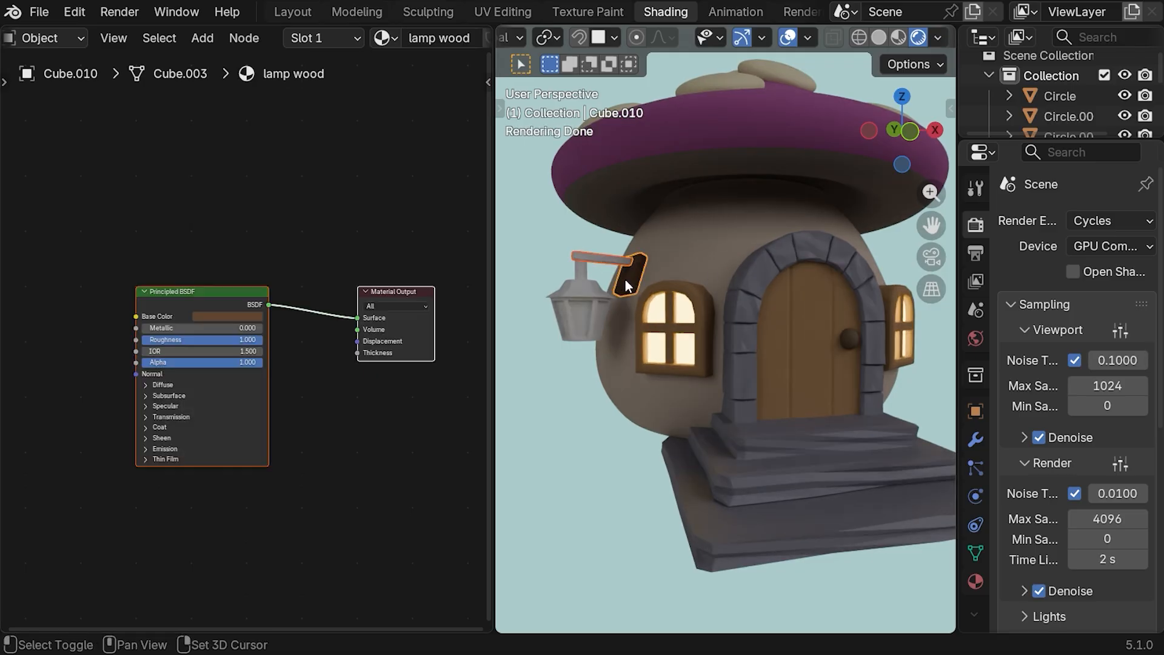
key("ctrl+l")
left_click(635, 270)
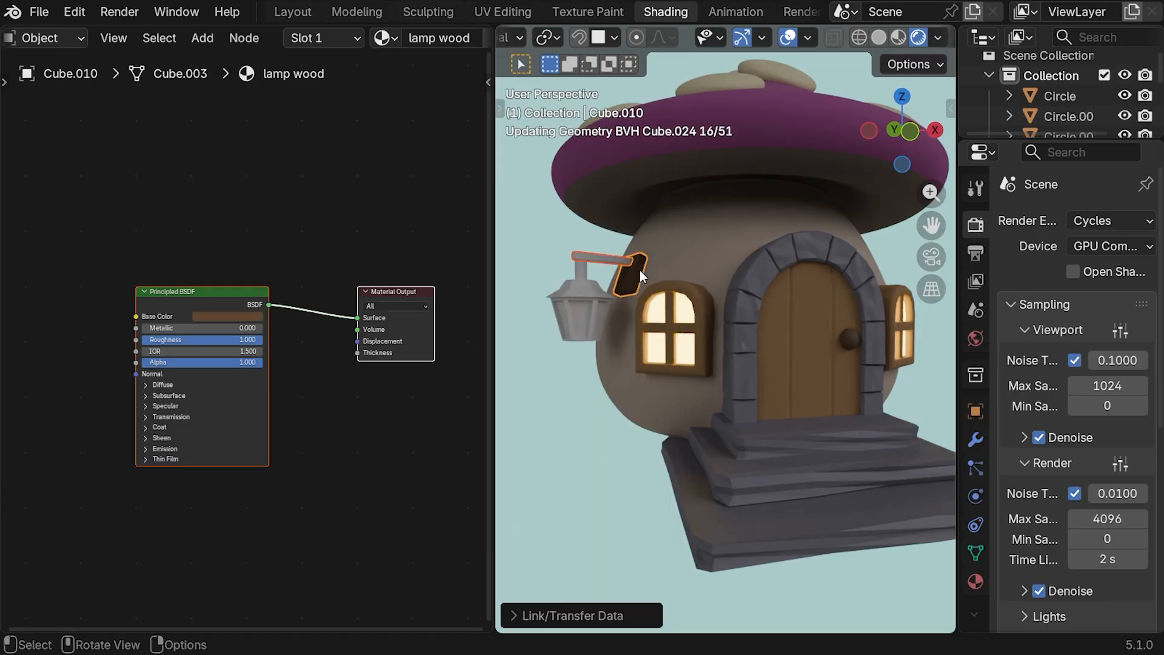
- Create a new material named lamp metal on the lantern body
left_click(581, 278)
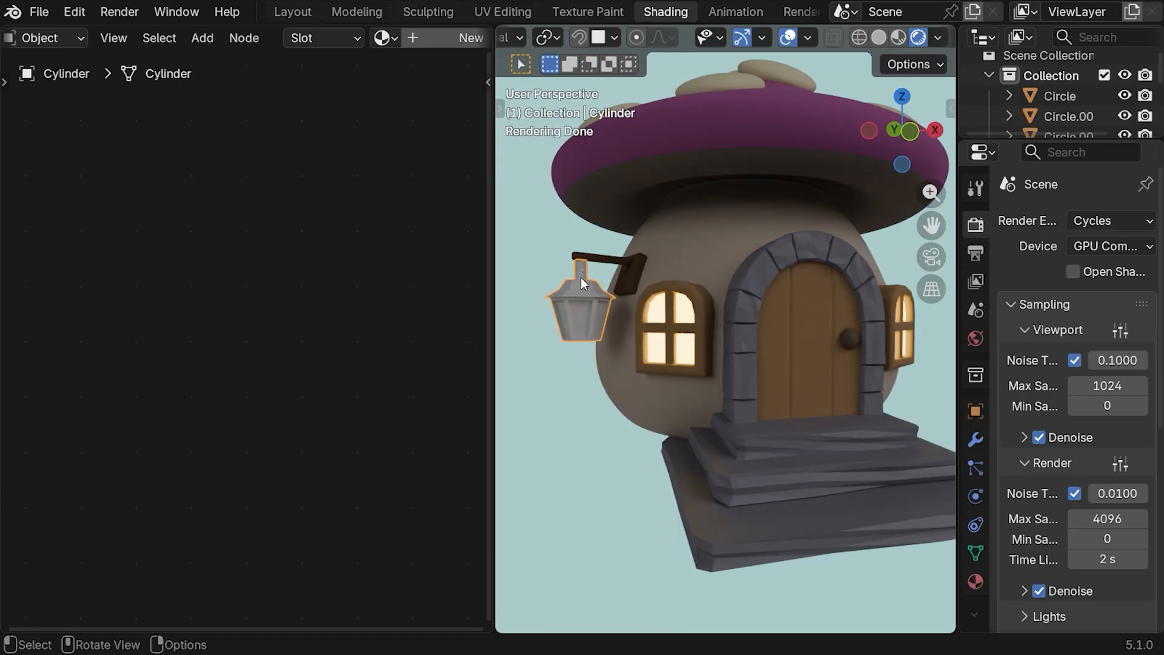
left_click(421, 37)
double_click(425, 37)
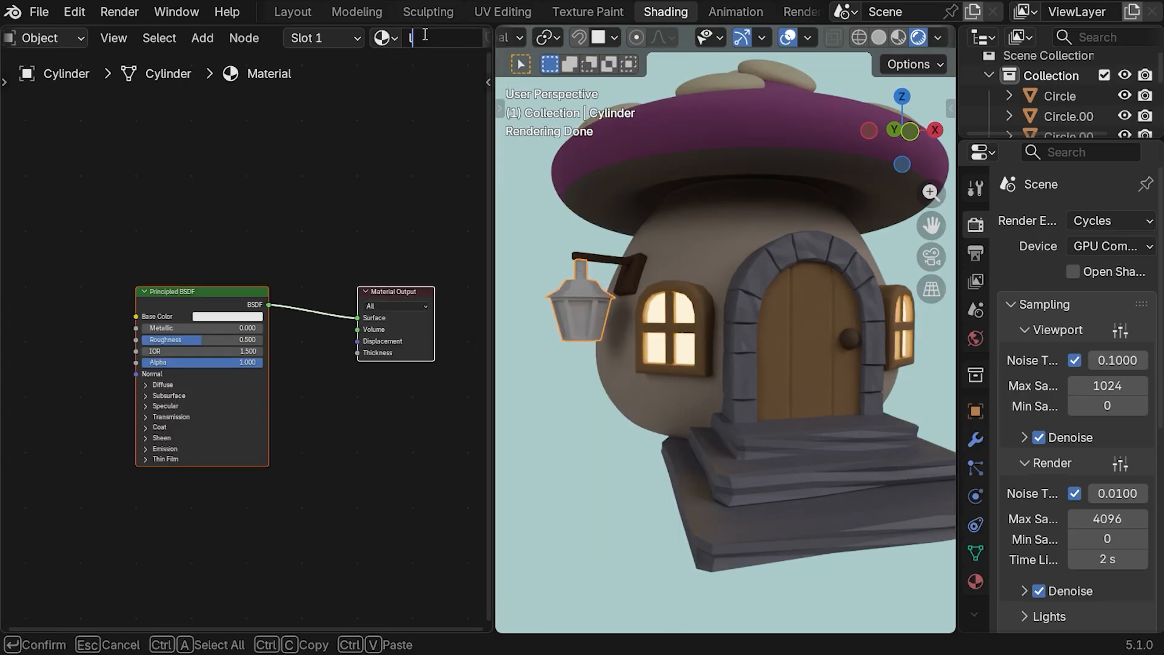
type("lamp metal")
key("Return")
- Give the lamp metal material a darker grey base color, metallic 1.0 and roughness of about 0.6
left_click(227, 316)
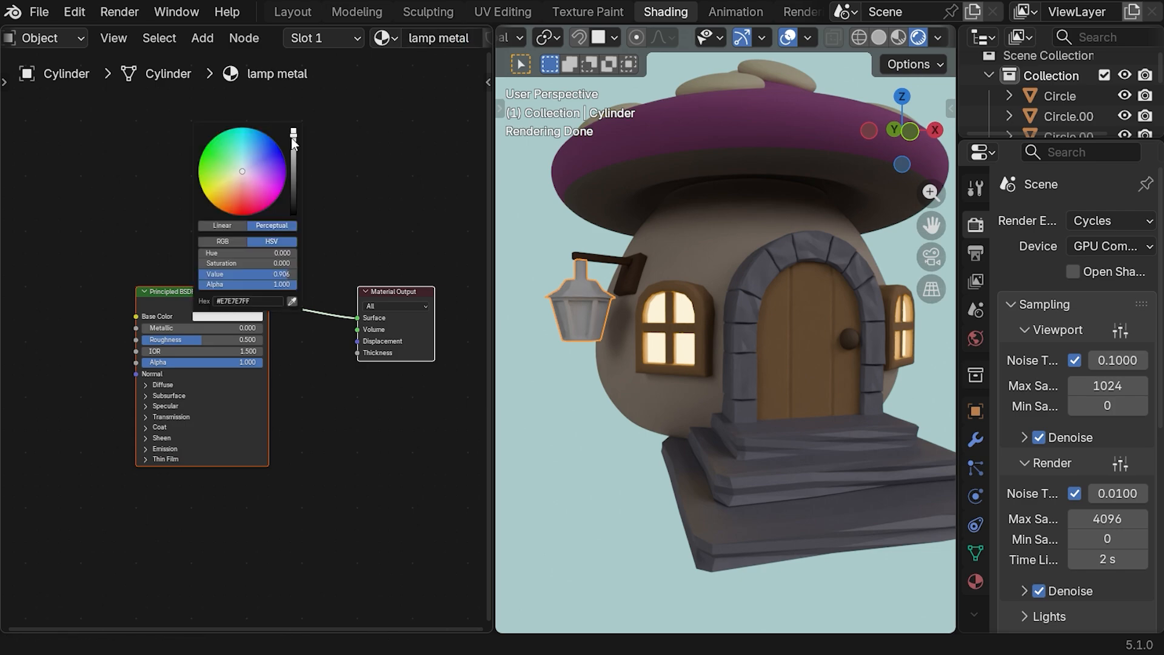
left_click_drag(293, 132, 300, 180)
left_click_drag(158, 328, 263, 320)
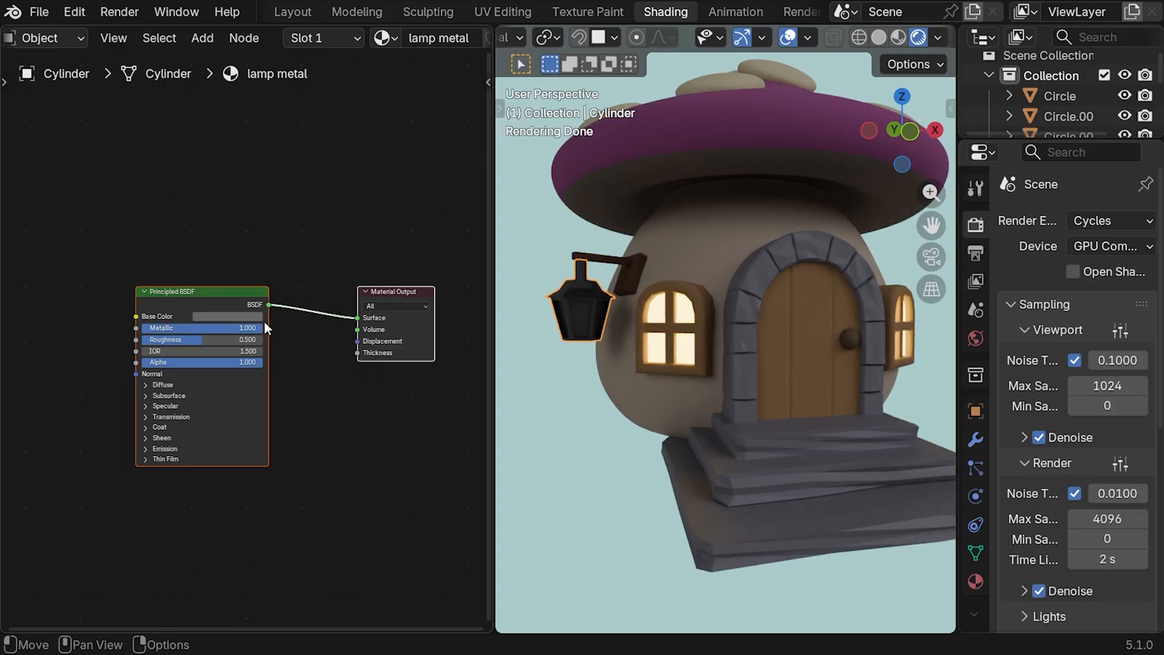
middle_click_drag(591, 338, 635, 337)
left_click_drag(160, 339, 215, 340)
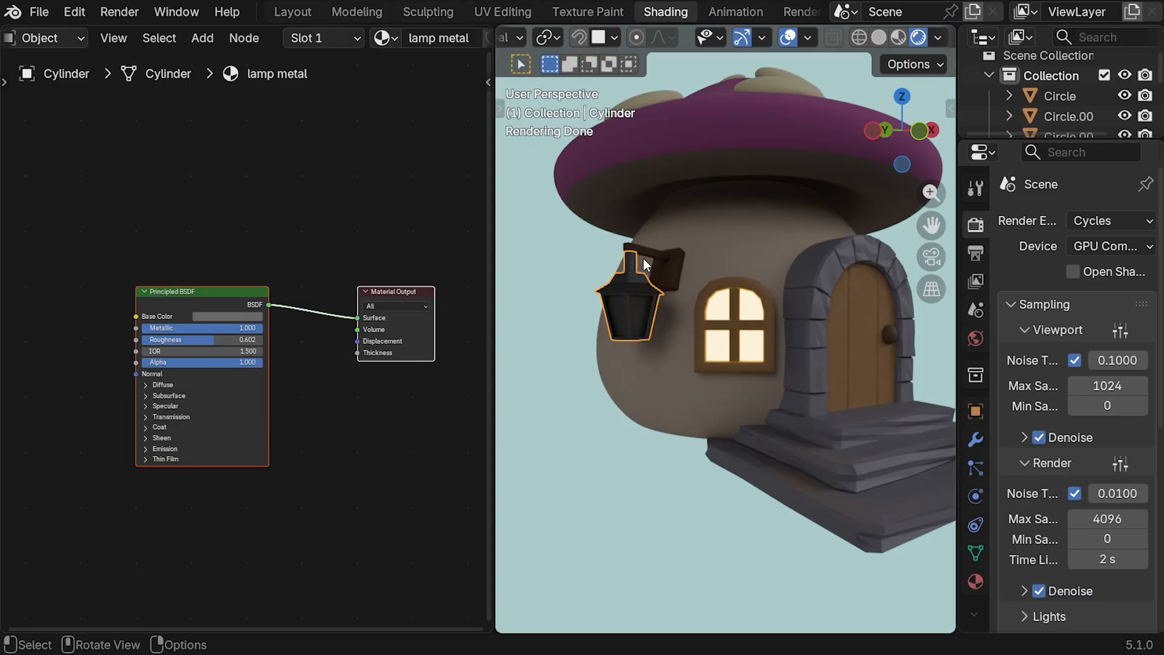
- Add a second material slot to the lantern body with a new material named lamp light
left_click(351, 38)
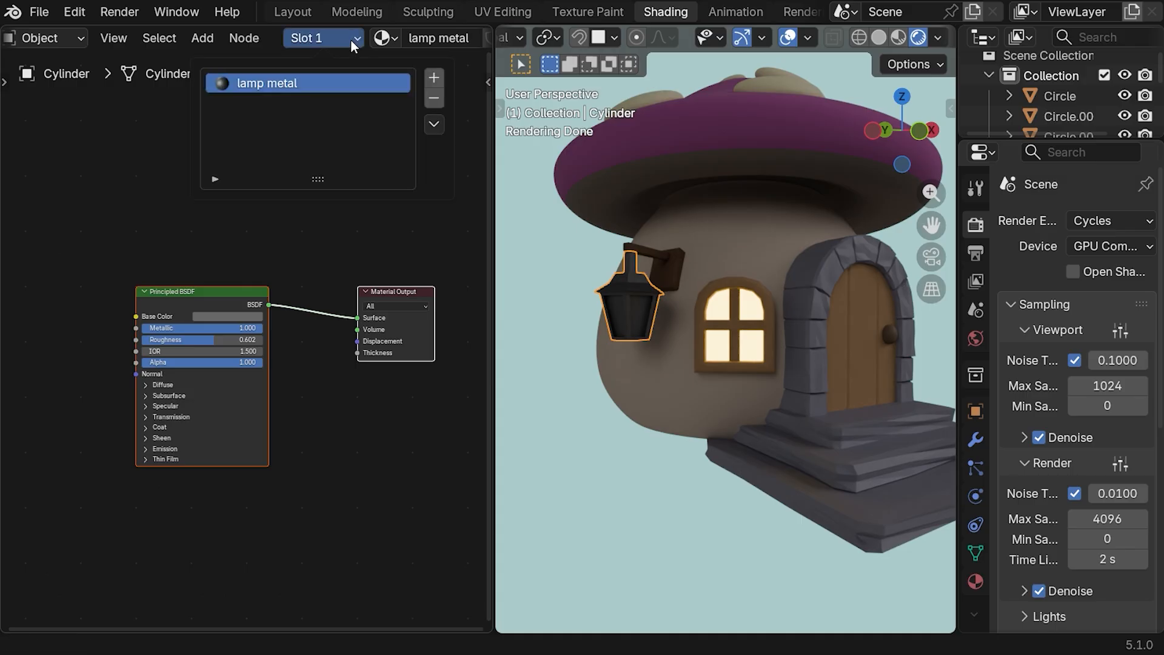
left_click(436, 77)
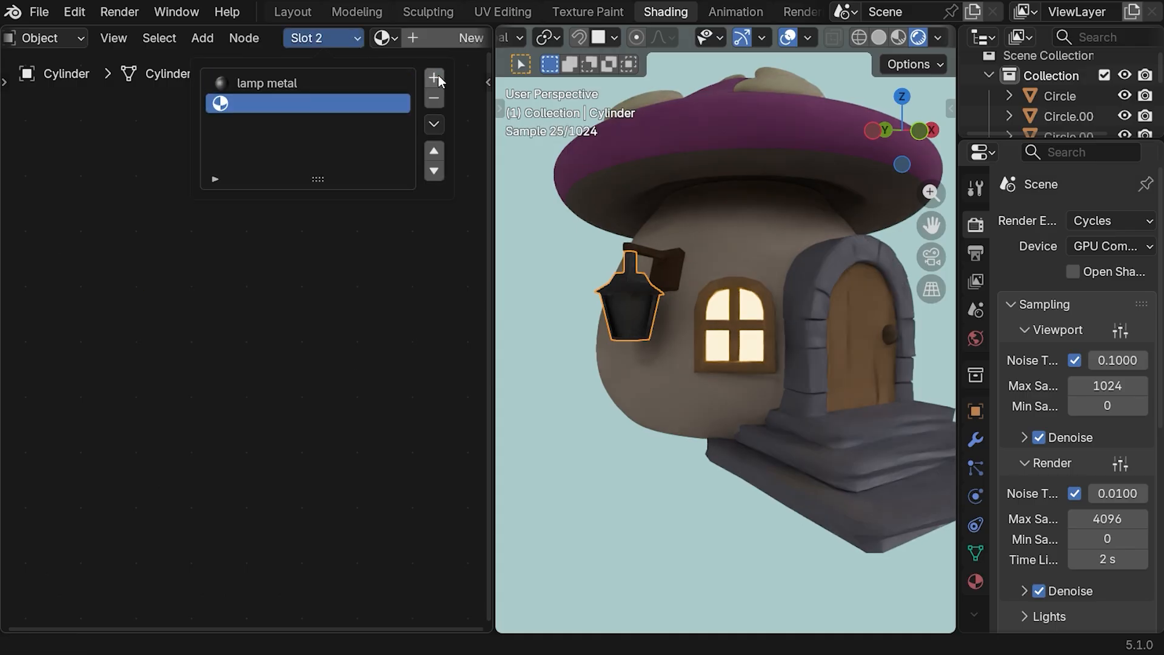
left_click(416, 38)
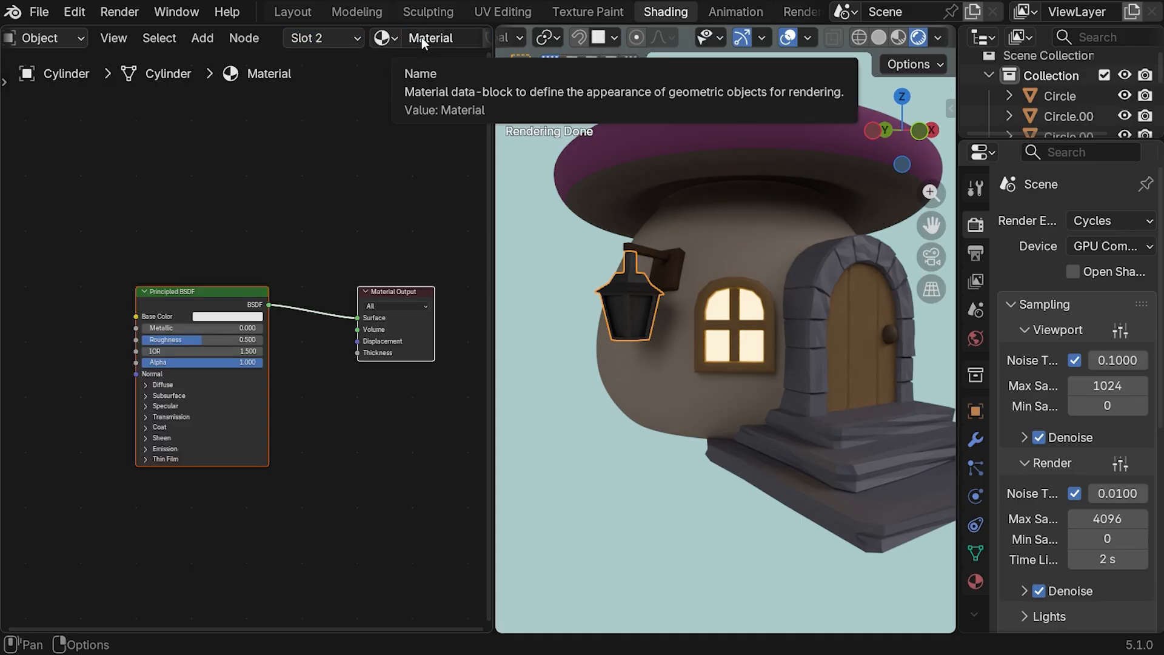
double_click(421, 37)
type("lamp light")
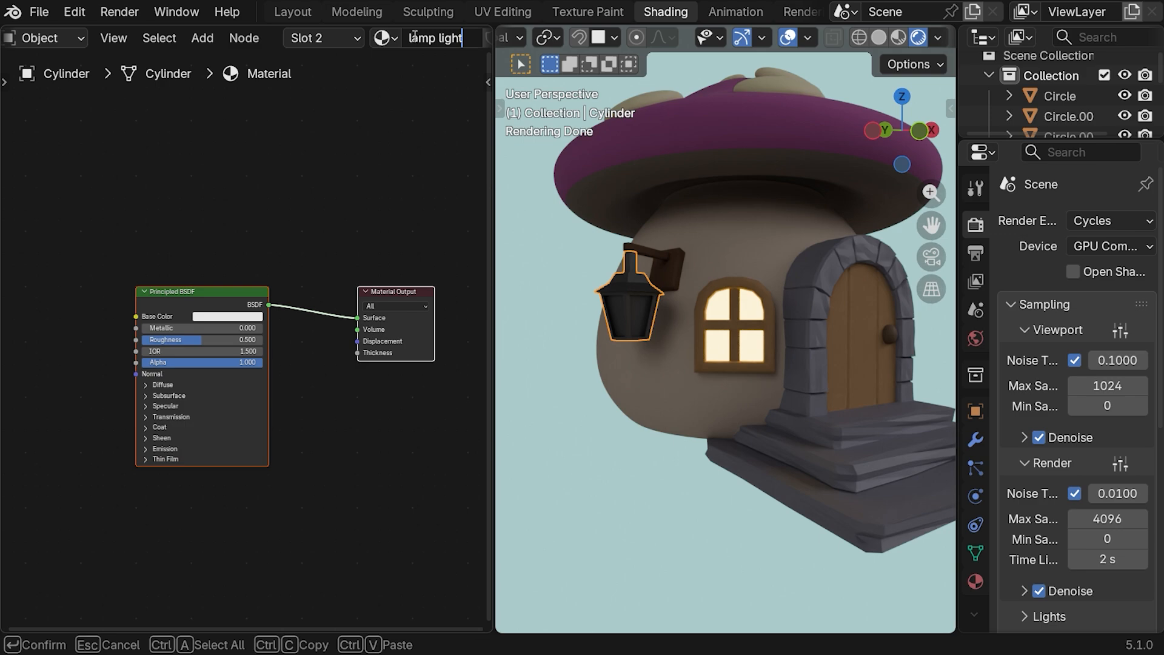
key("Return")
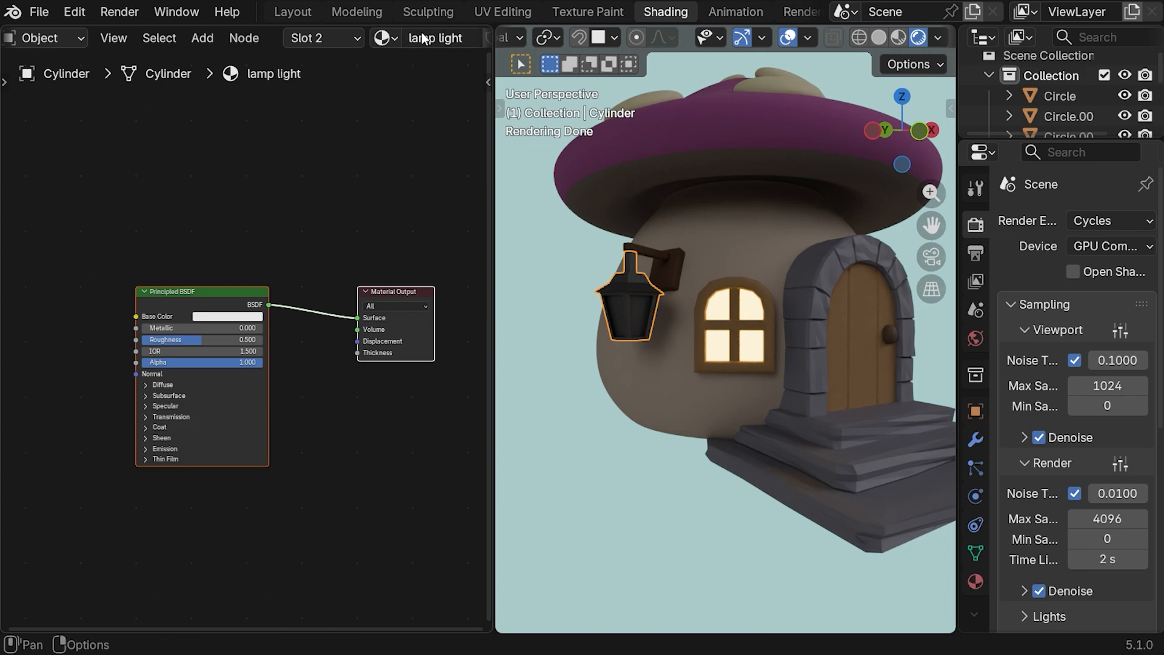
- Sample the lit window for the lamp light's emission color and shift it to fully saturated yellow, #FFFF00
left_click(146, 449)
left_click(222, 461)
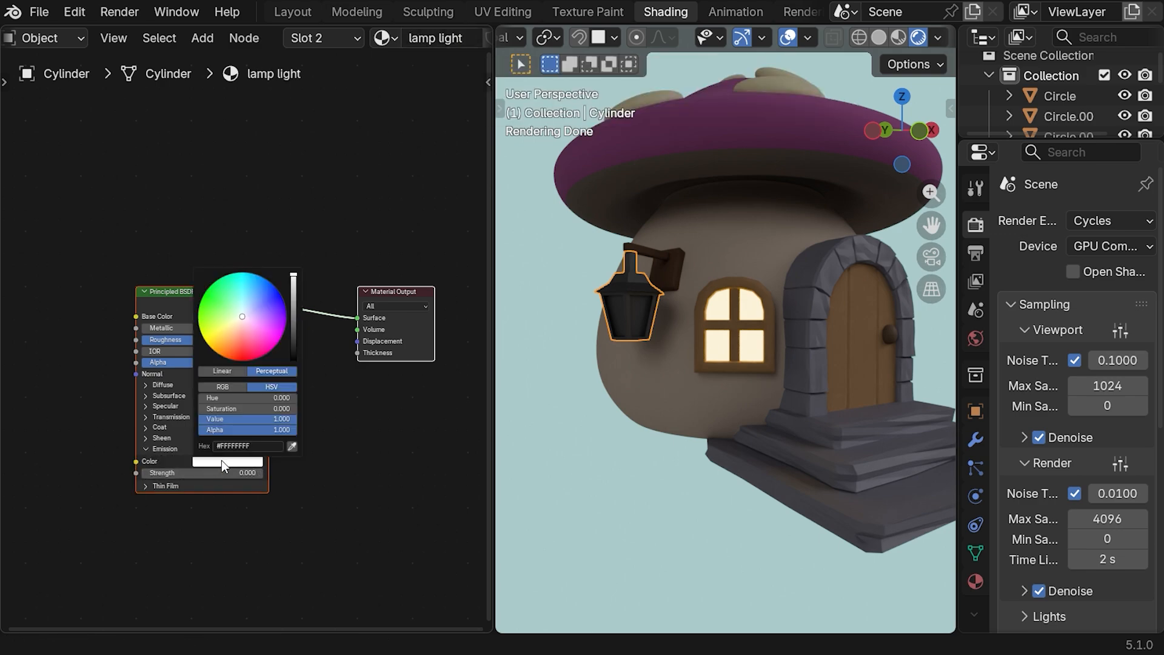
left_click(292, 446)
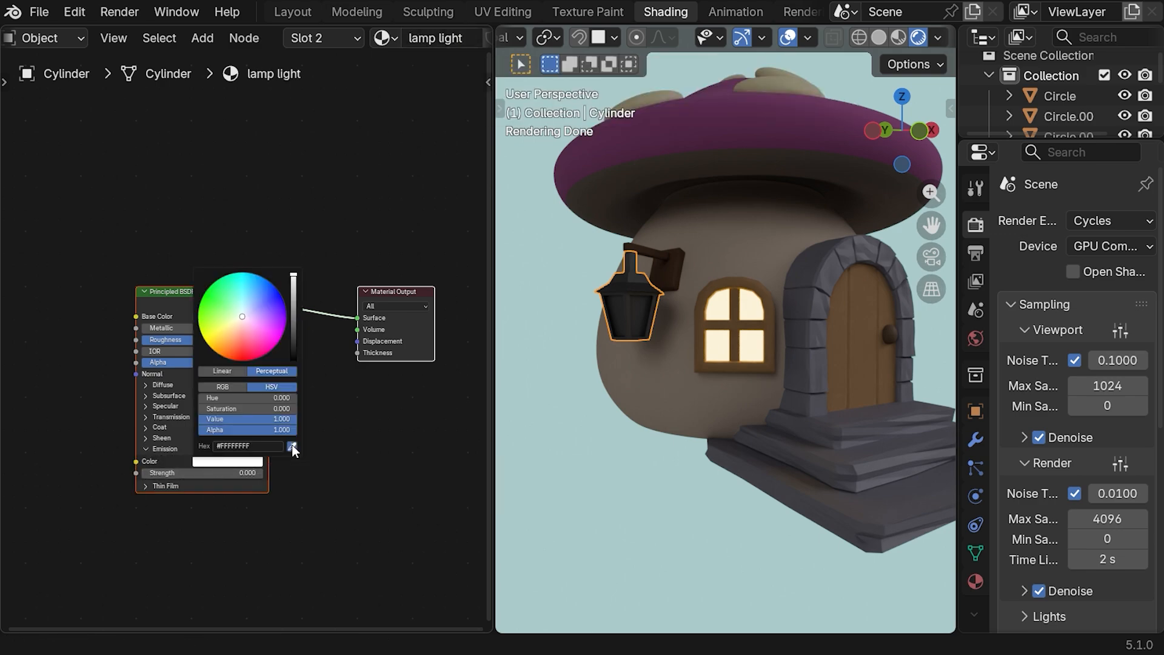
left_click(726, 300)
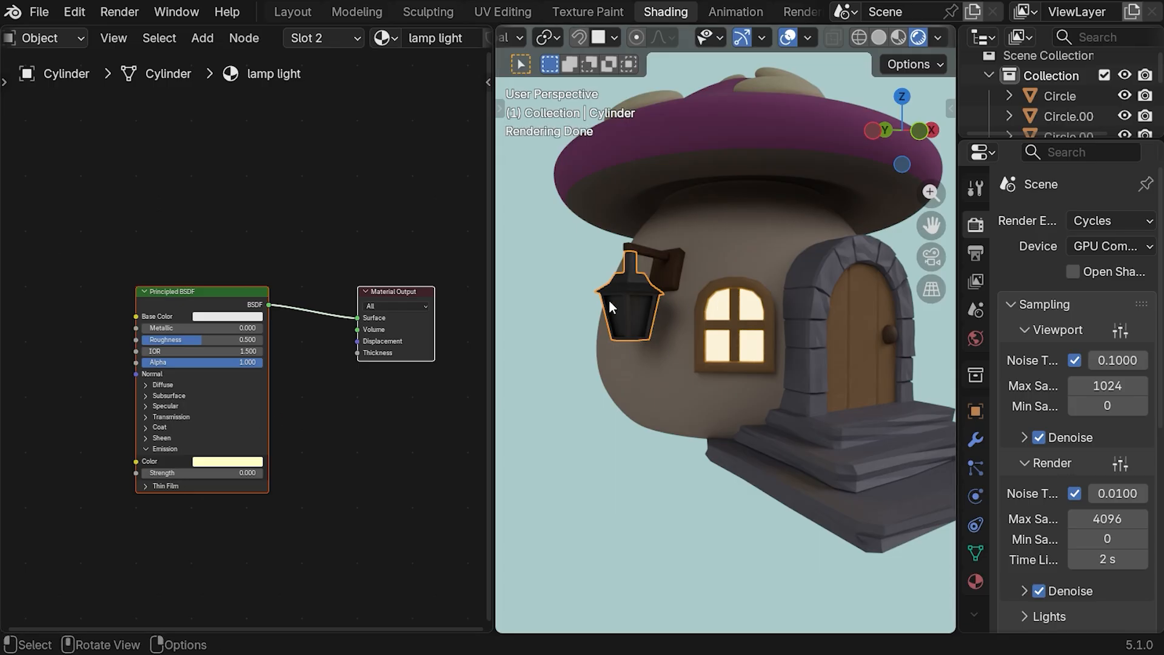
left_click(209, 460)
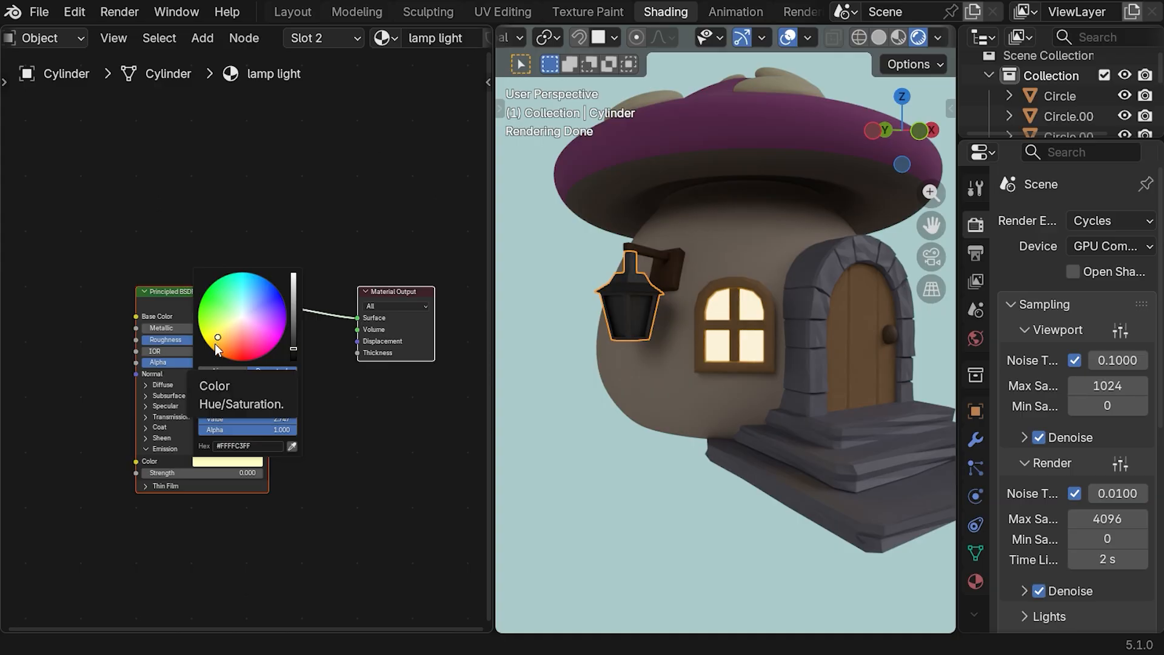
left_click_drag(218, 343, 214, 351)
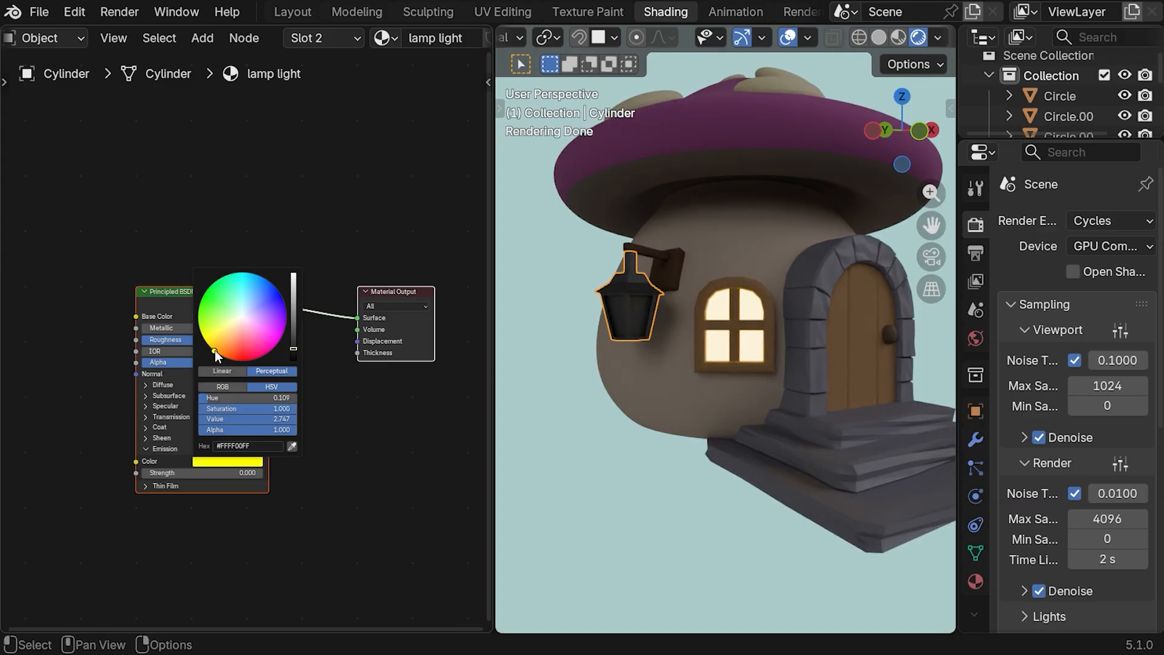
- Set the lamp light material's emission strength to 15
left_click(195, 473)
type("15")
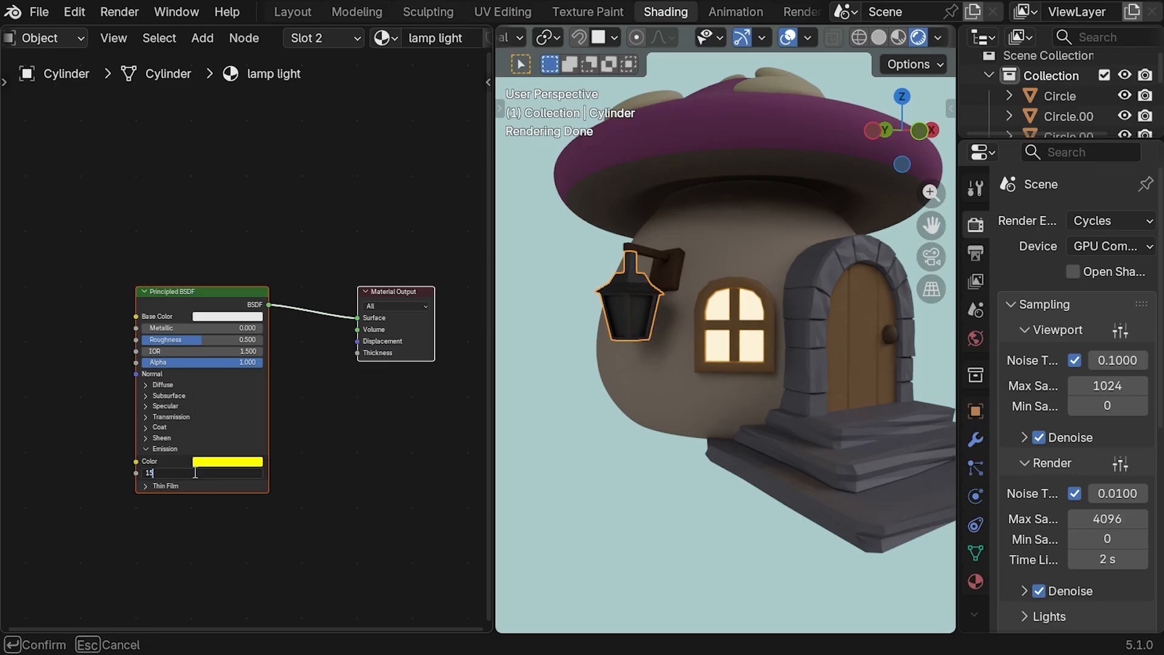
key("Return")
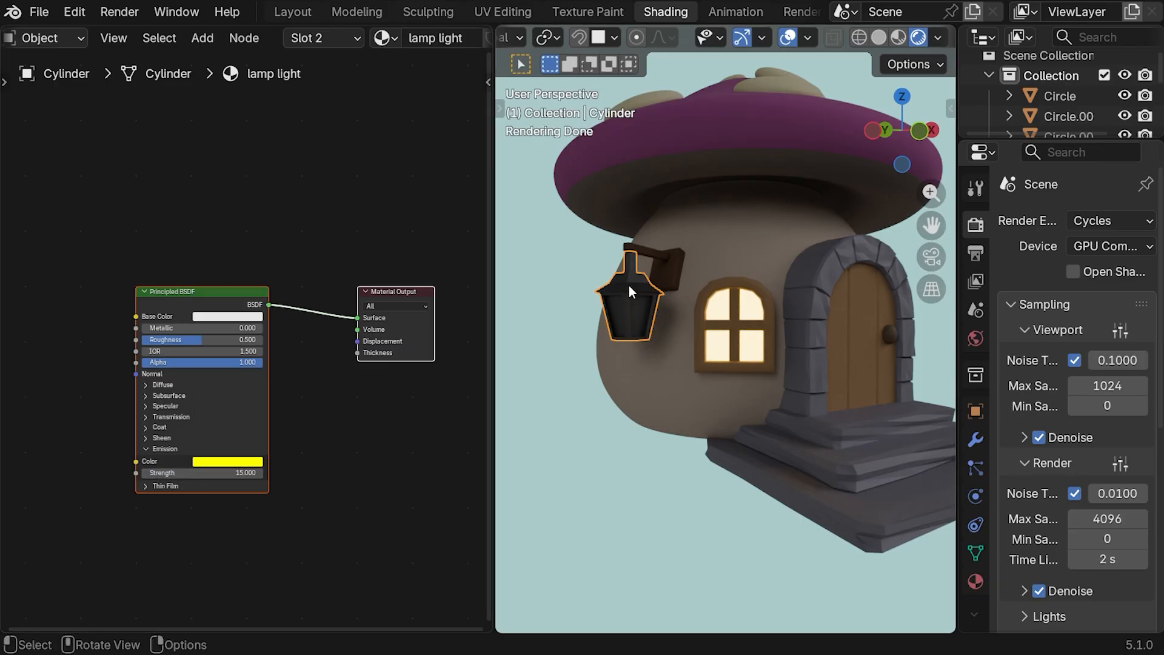
- Isolate the lantern in Edit Mode and select the recessed glass pane faces on all its sides
key("Tab")
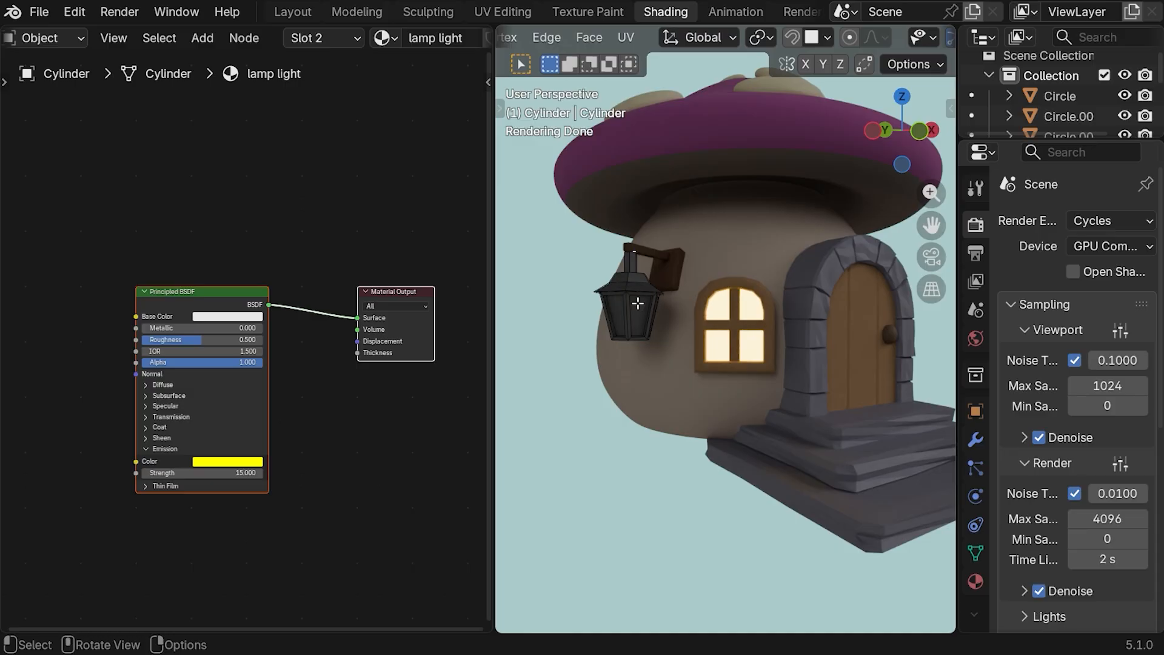
key("KP_Divide")
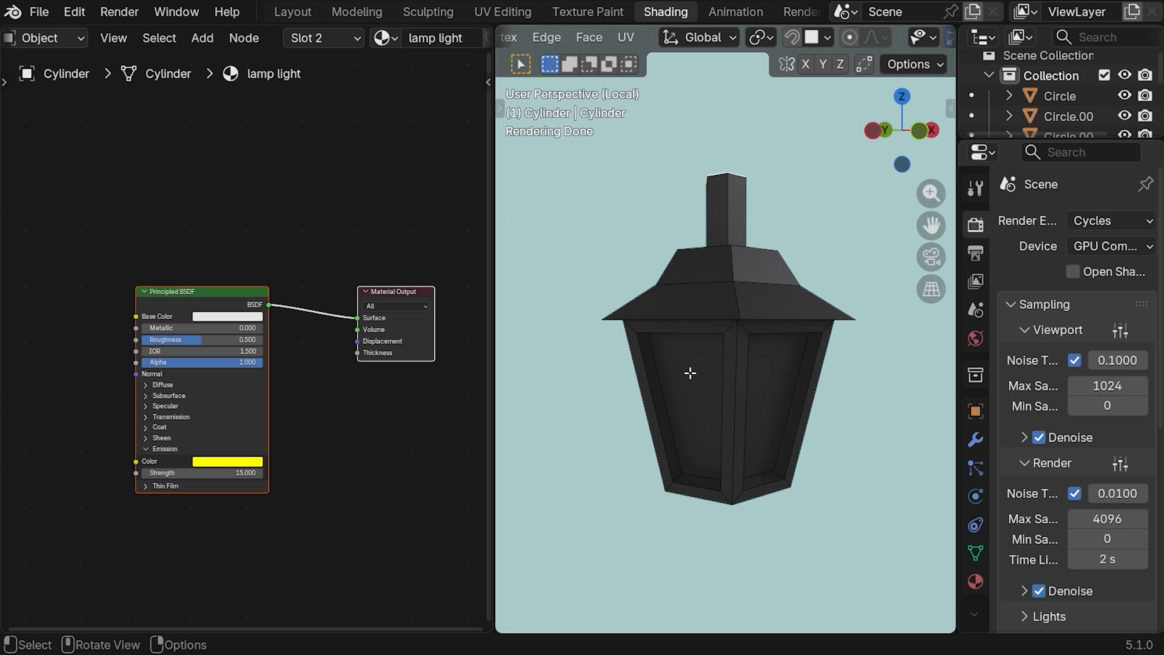
left_click(690, 373)
left_click(777, 370, "shift")
middle_click_drag(777, 369, 642, 382)
left_click(723, 382, "shift")
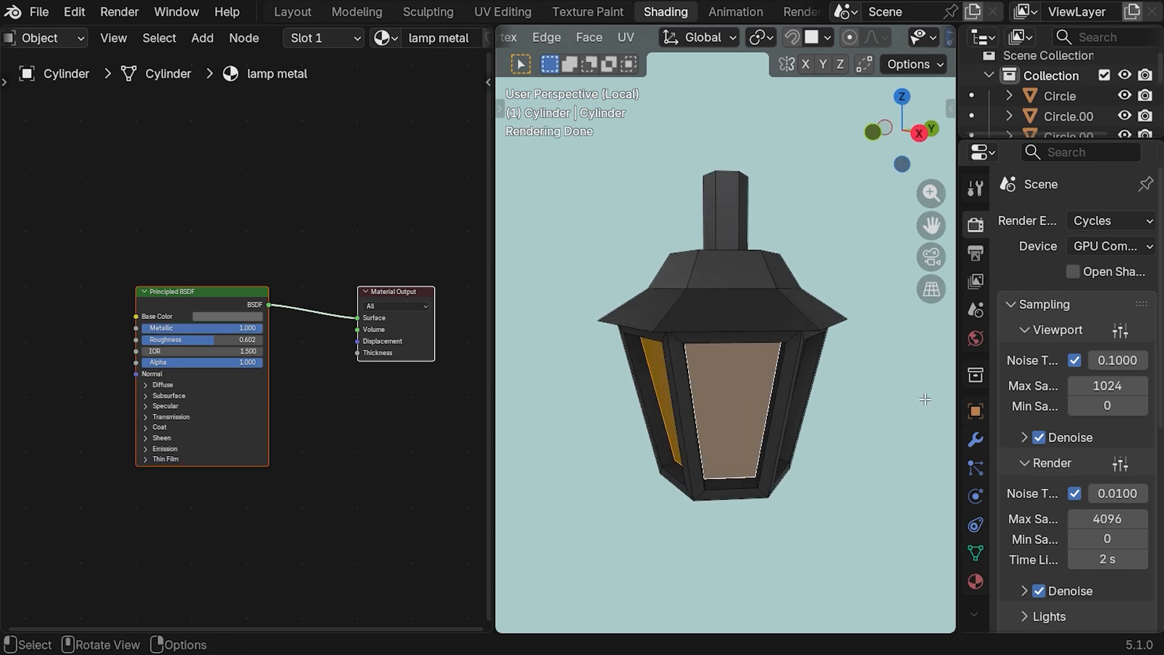
middle_click_drag(925, 399, 693, 374)
left_click(694, 374, "shift")
middle_click_drag(869, 374, 673, 364)
left_click(712, 360, "shift")
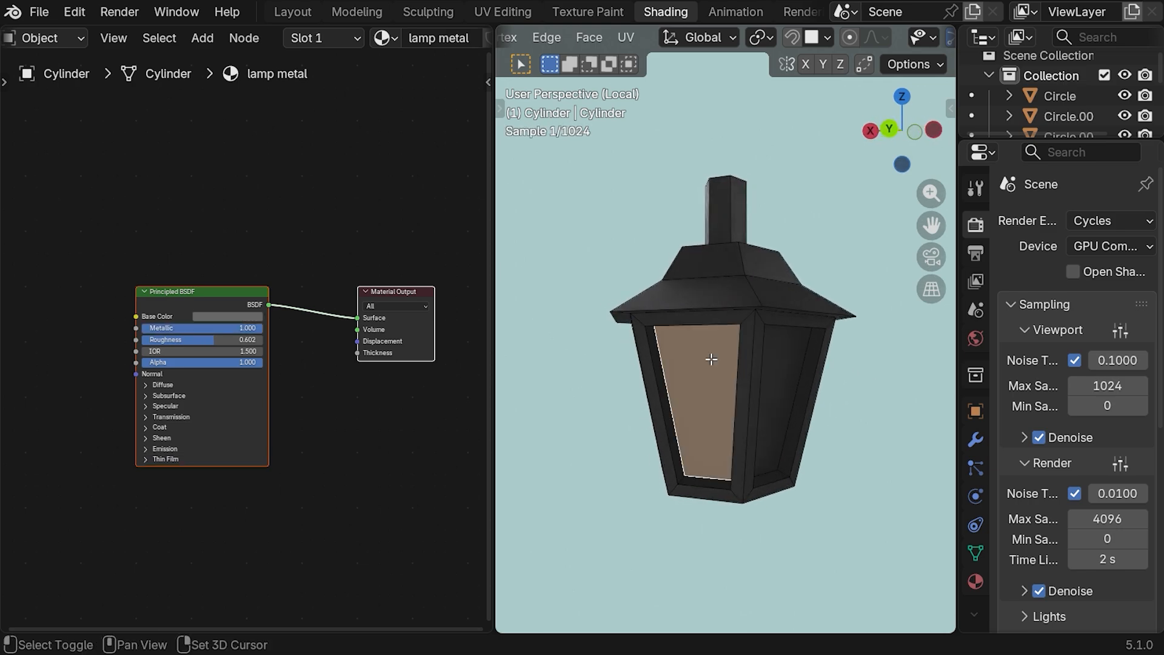
left_click(791, 356, "shift")
middle_click_drag(790, 356, 585, 373)
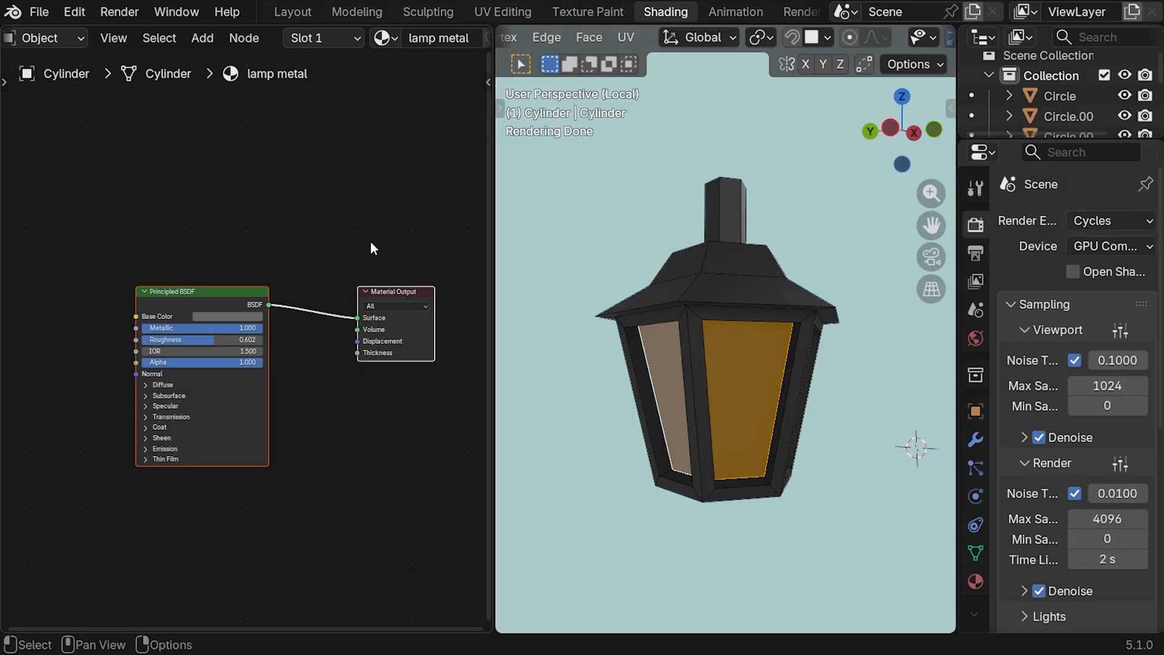
- Assign the lamp light material to the selected panes, return to the full scene in Object Mode and deselect the lantern
left_click(322, 38)
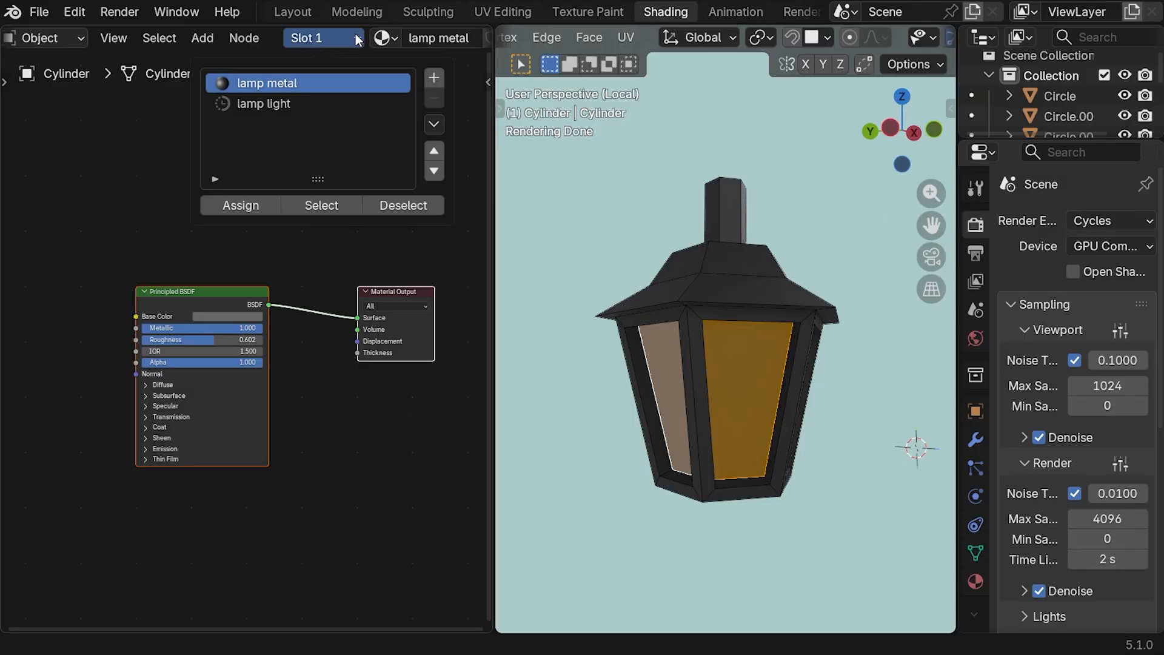
left_click(267, 103)
left_click(243, 205)
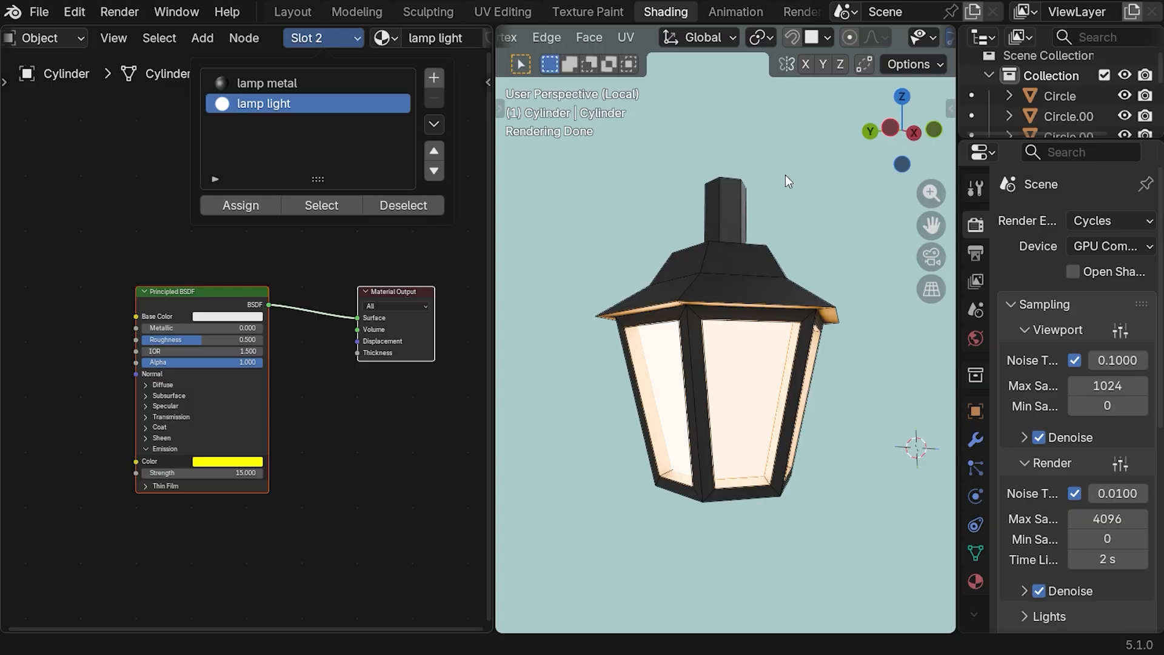
key("Tab")
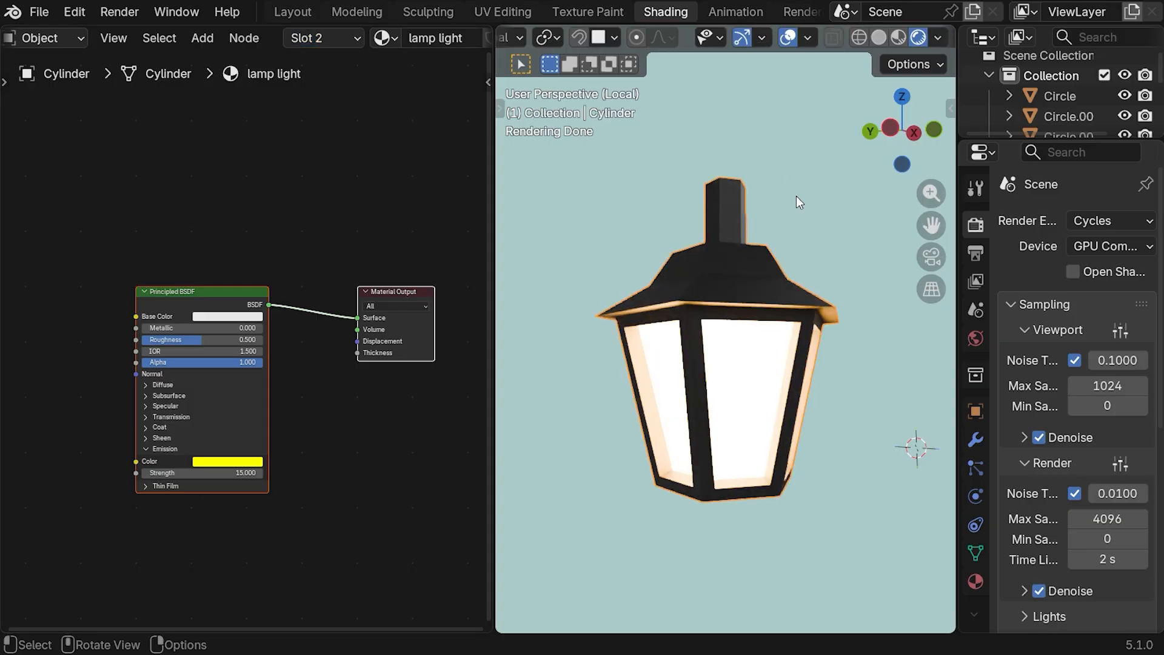
key("KP_Divide")
left_click(561, 264)
- Switch to the Layout workspace with rendered shading and view the house, fence and small mushrooms together
mouse_move(802, 367)
middle_mouse_down()
mouse_move(832, 358)
mouse_move(802, 366)
middle_mouse_up()
left_click_drag(940, 228, 888, 233)
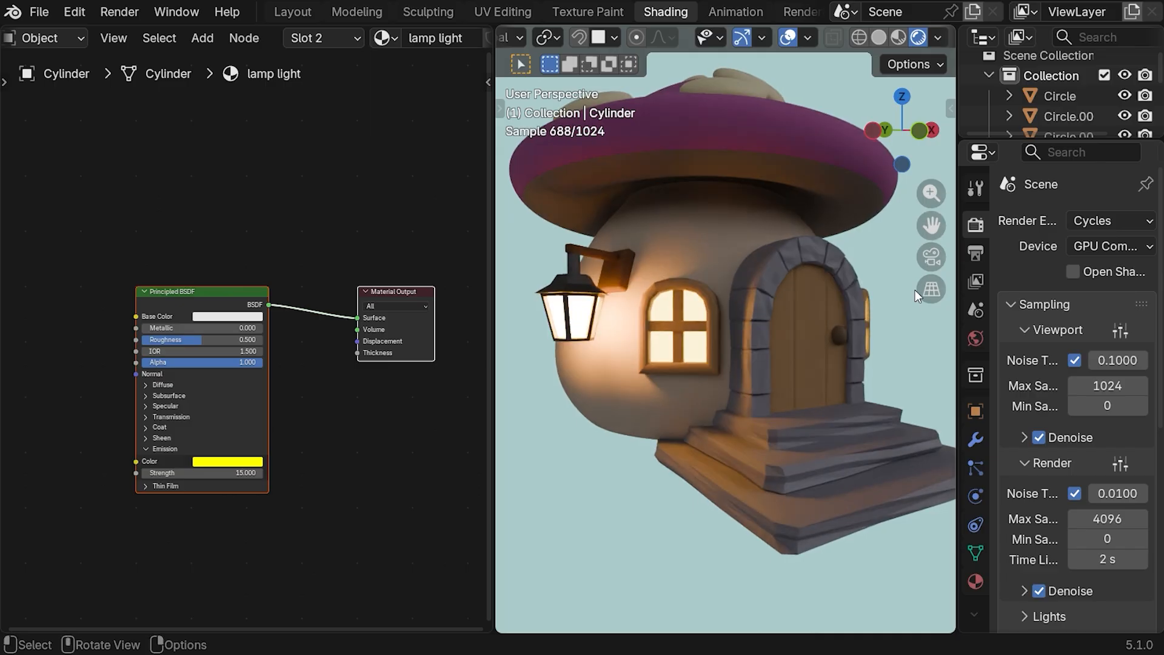
scroll(875, 289, "down", 5)
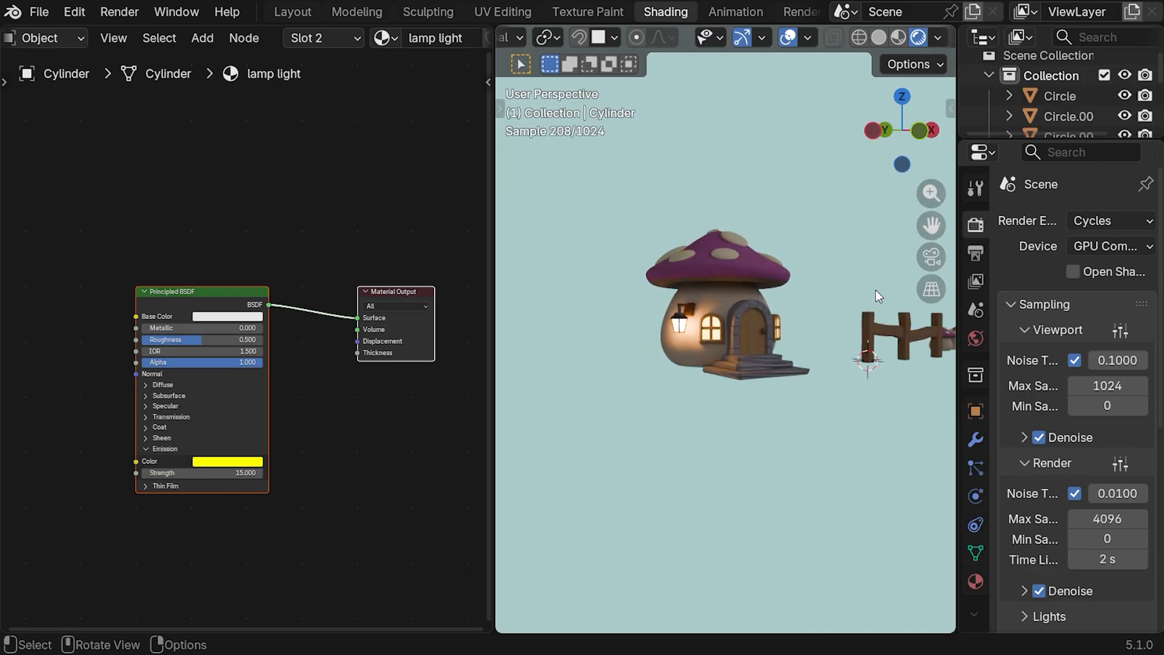
left_click(294, 11)
left_click(910, 36)
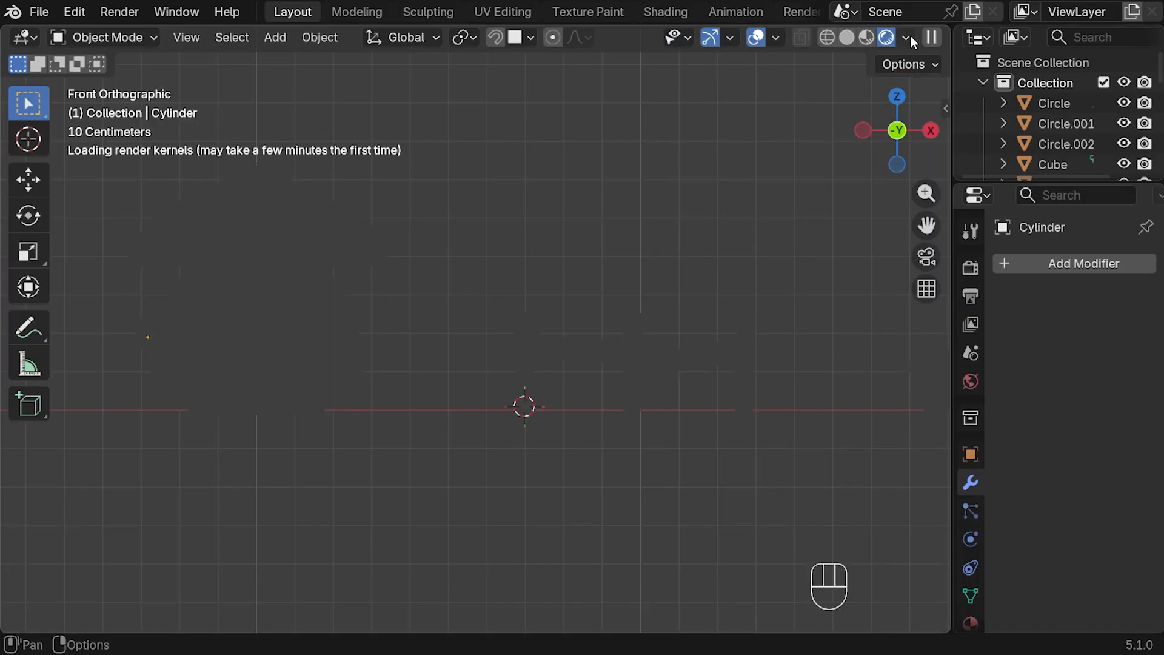
scroll(620, 194, "down", 4)
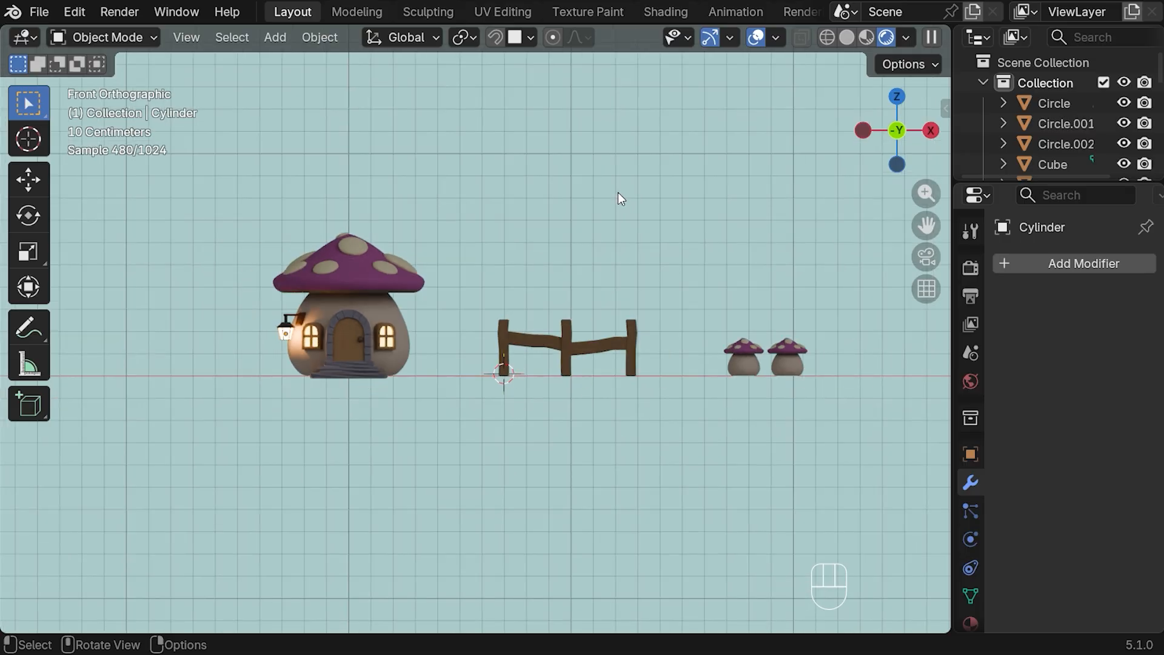
middle_click_drag(619, 195, 594, 217)
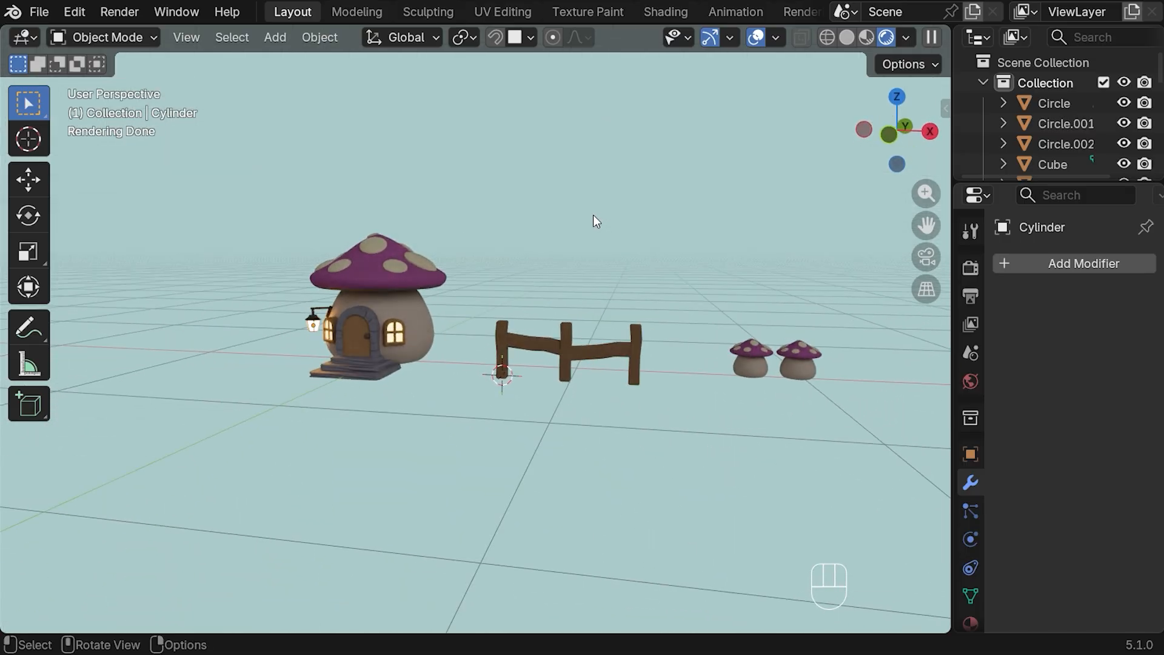